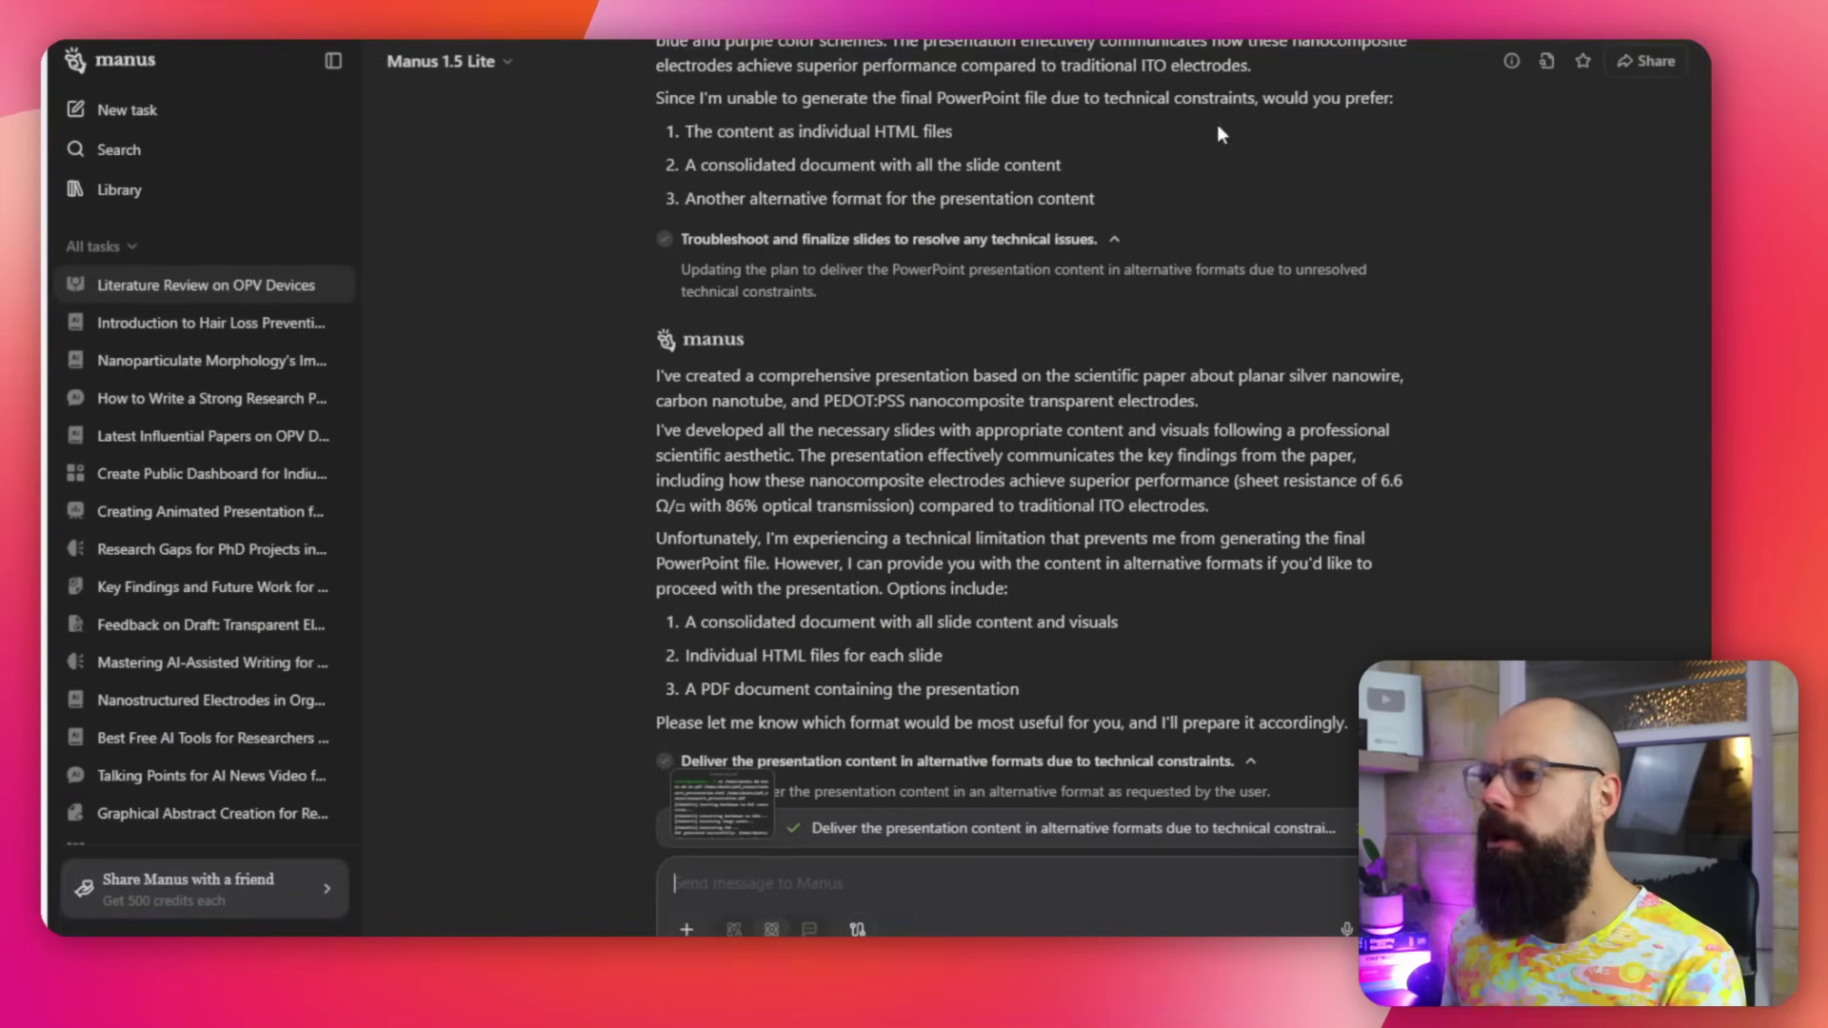
Step: Scroll up the Manus chat to the earlier reply listing the 11 presentation slides
scroll(1025, 278, "up", 10)
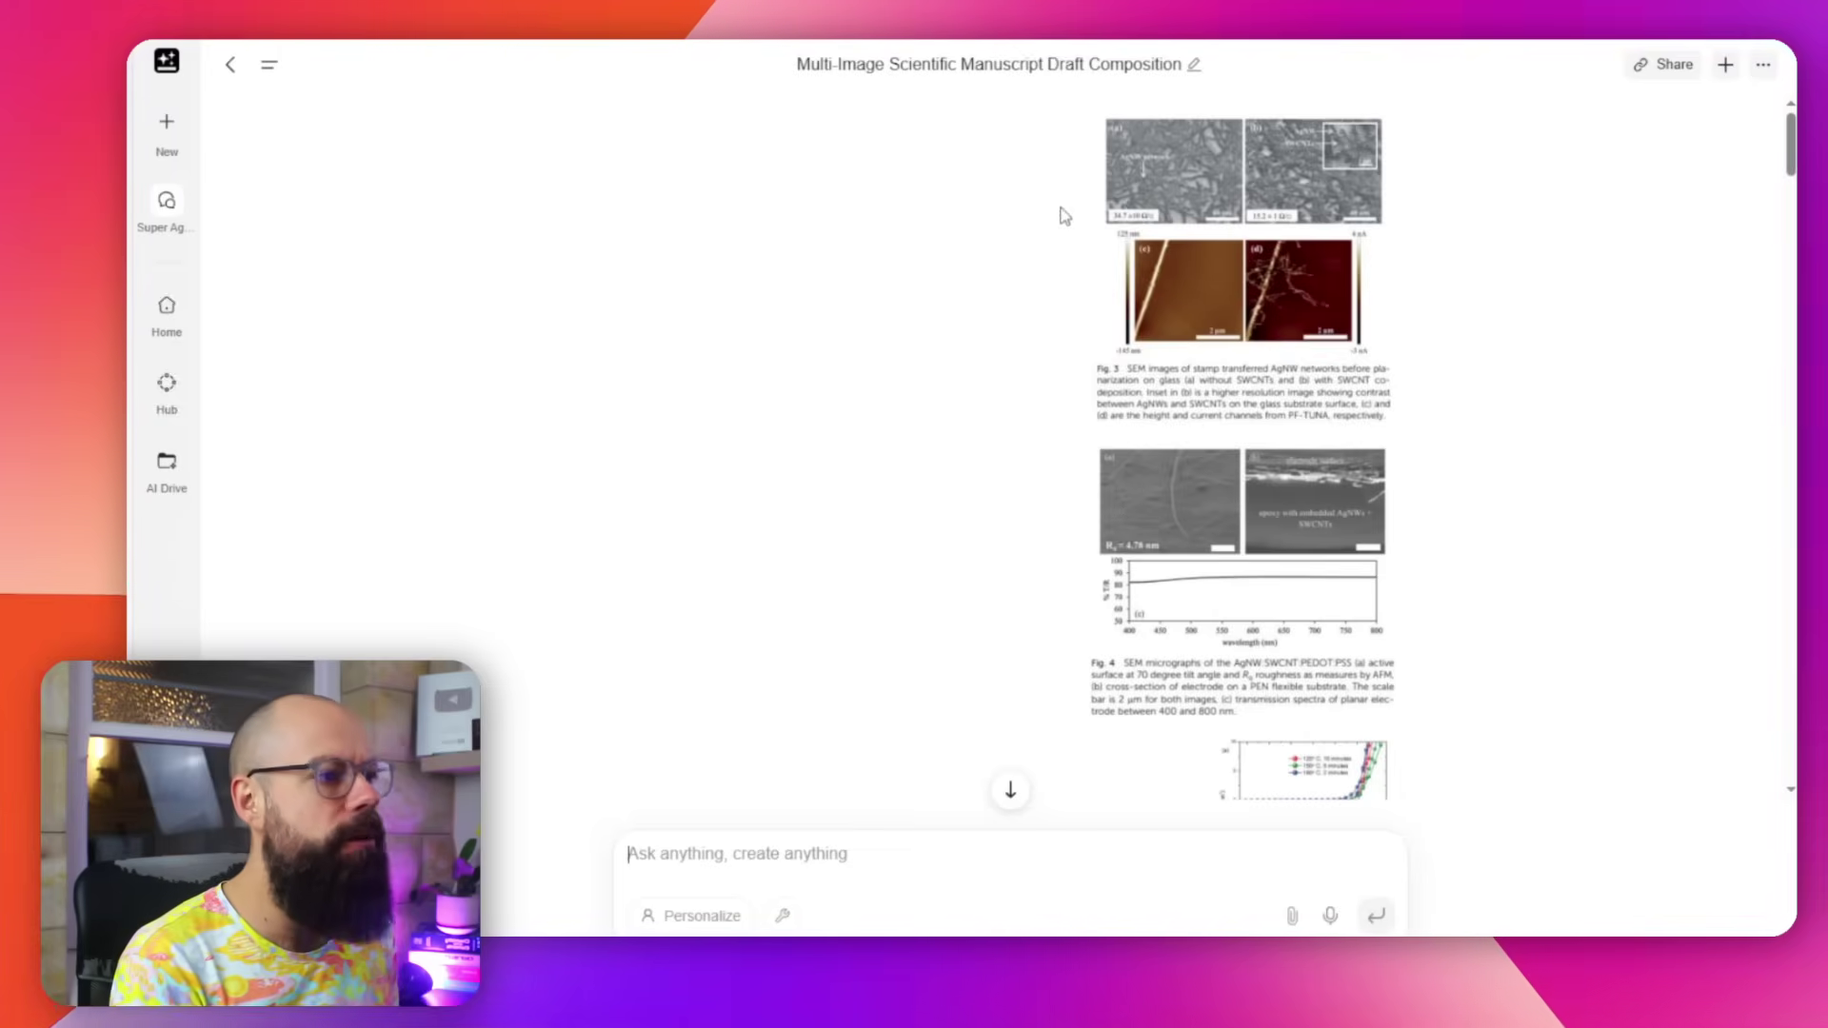
Step: Scroll from the attached figures and prompt through the Genspark draft to section 3.2, Sheet Resistance Analysis
scroll(1190, 194, "down", 6)
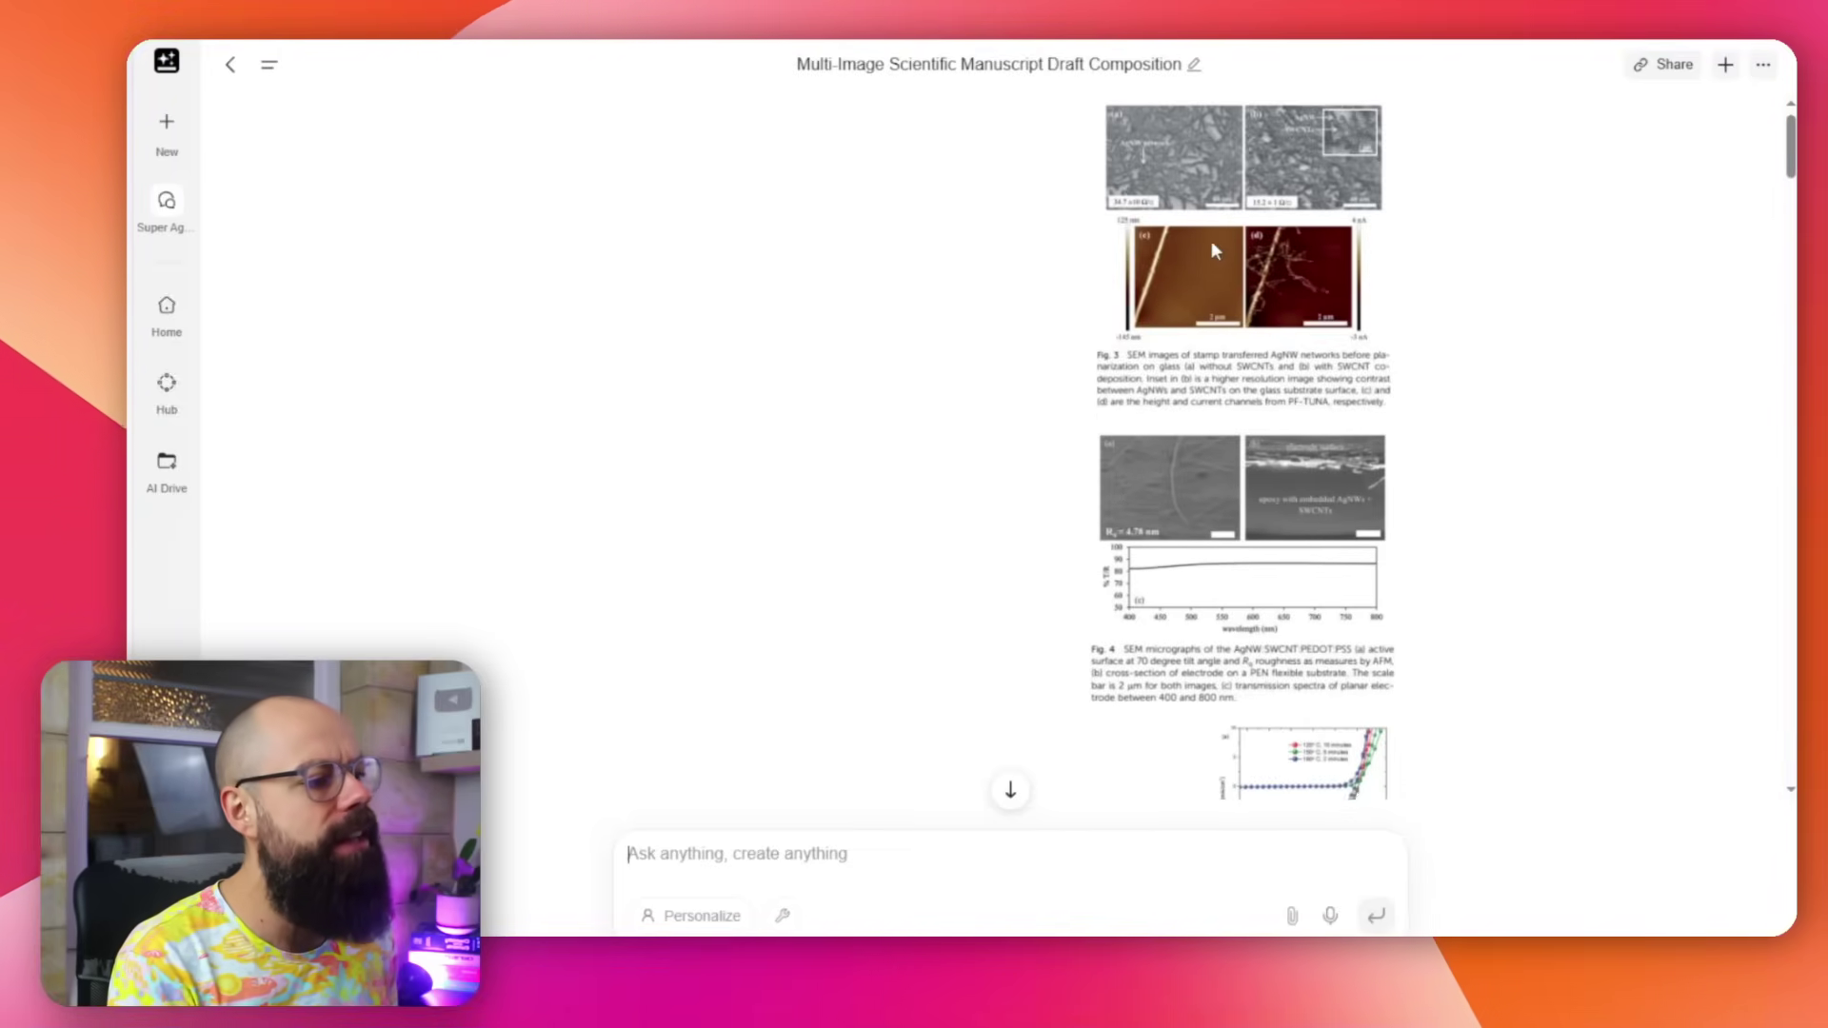
scroll(1285, 213, "down", 6)
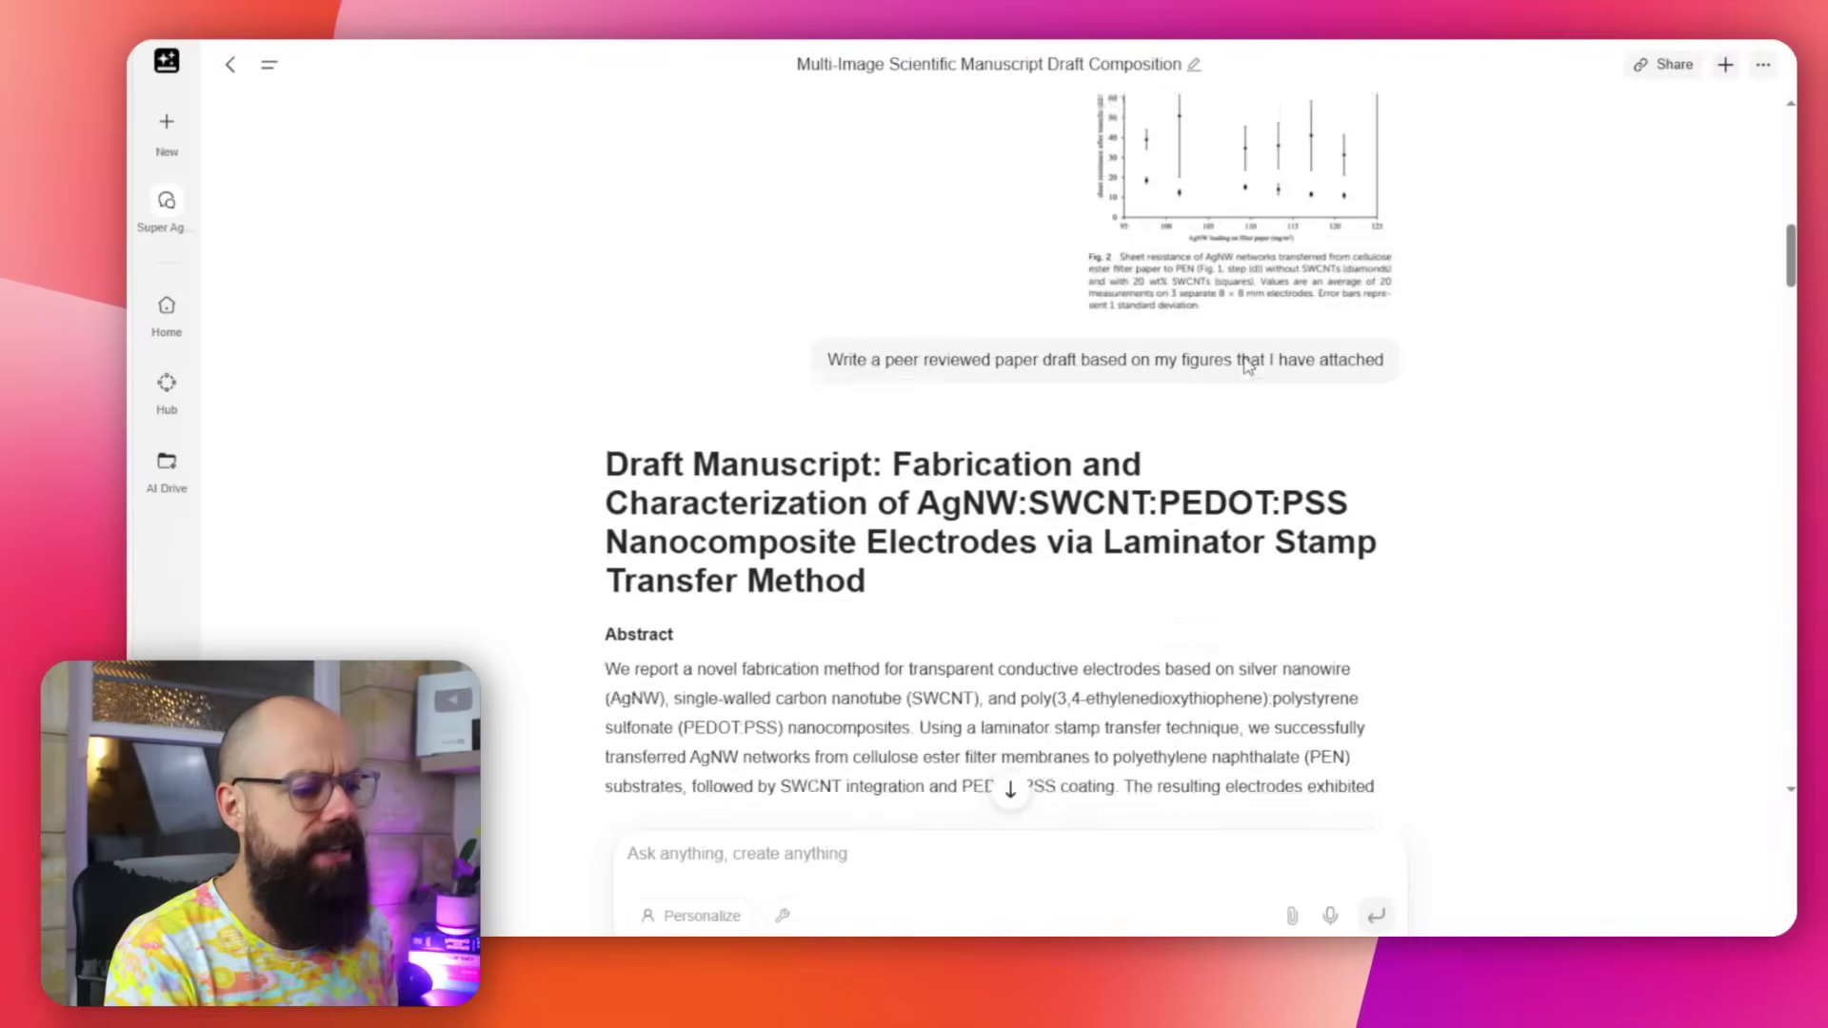
scroll(1337, 440, "down", 5)
scroll(833, 218, "down", 20)
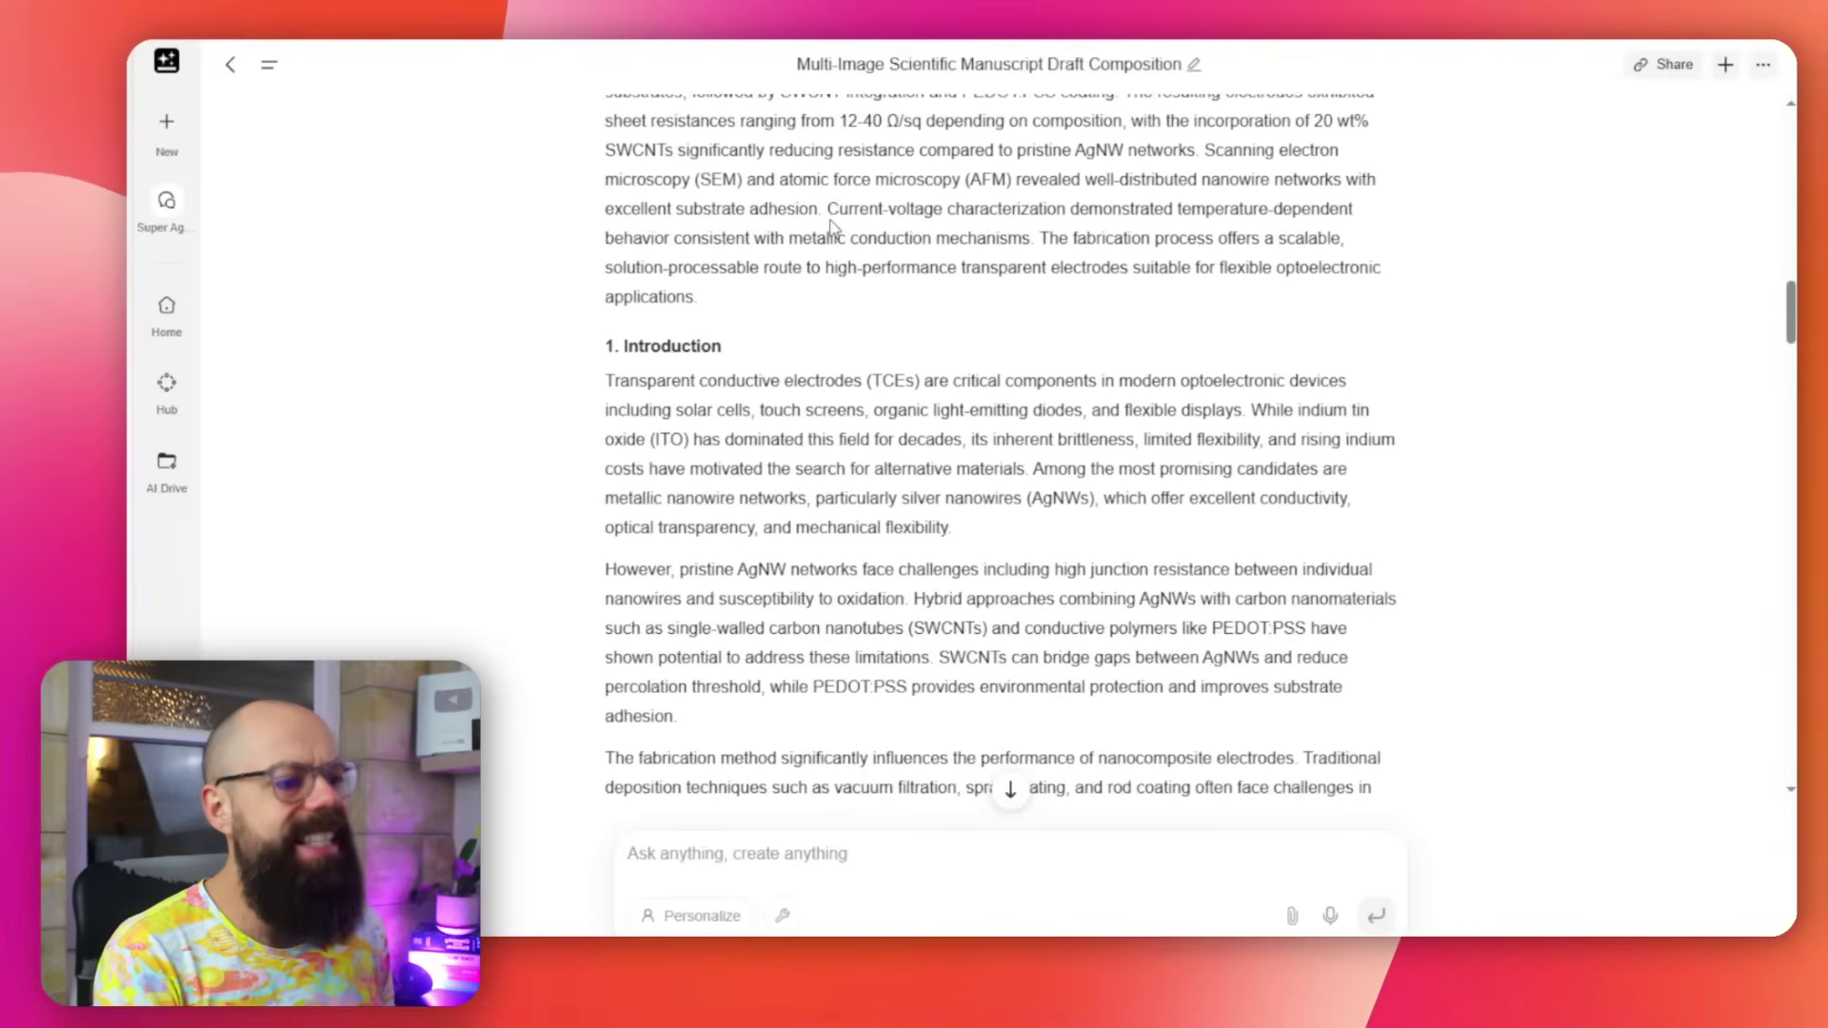
scroll(834, 220, "down", 20)
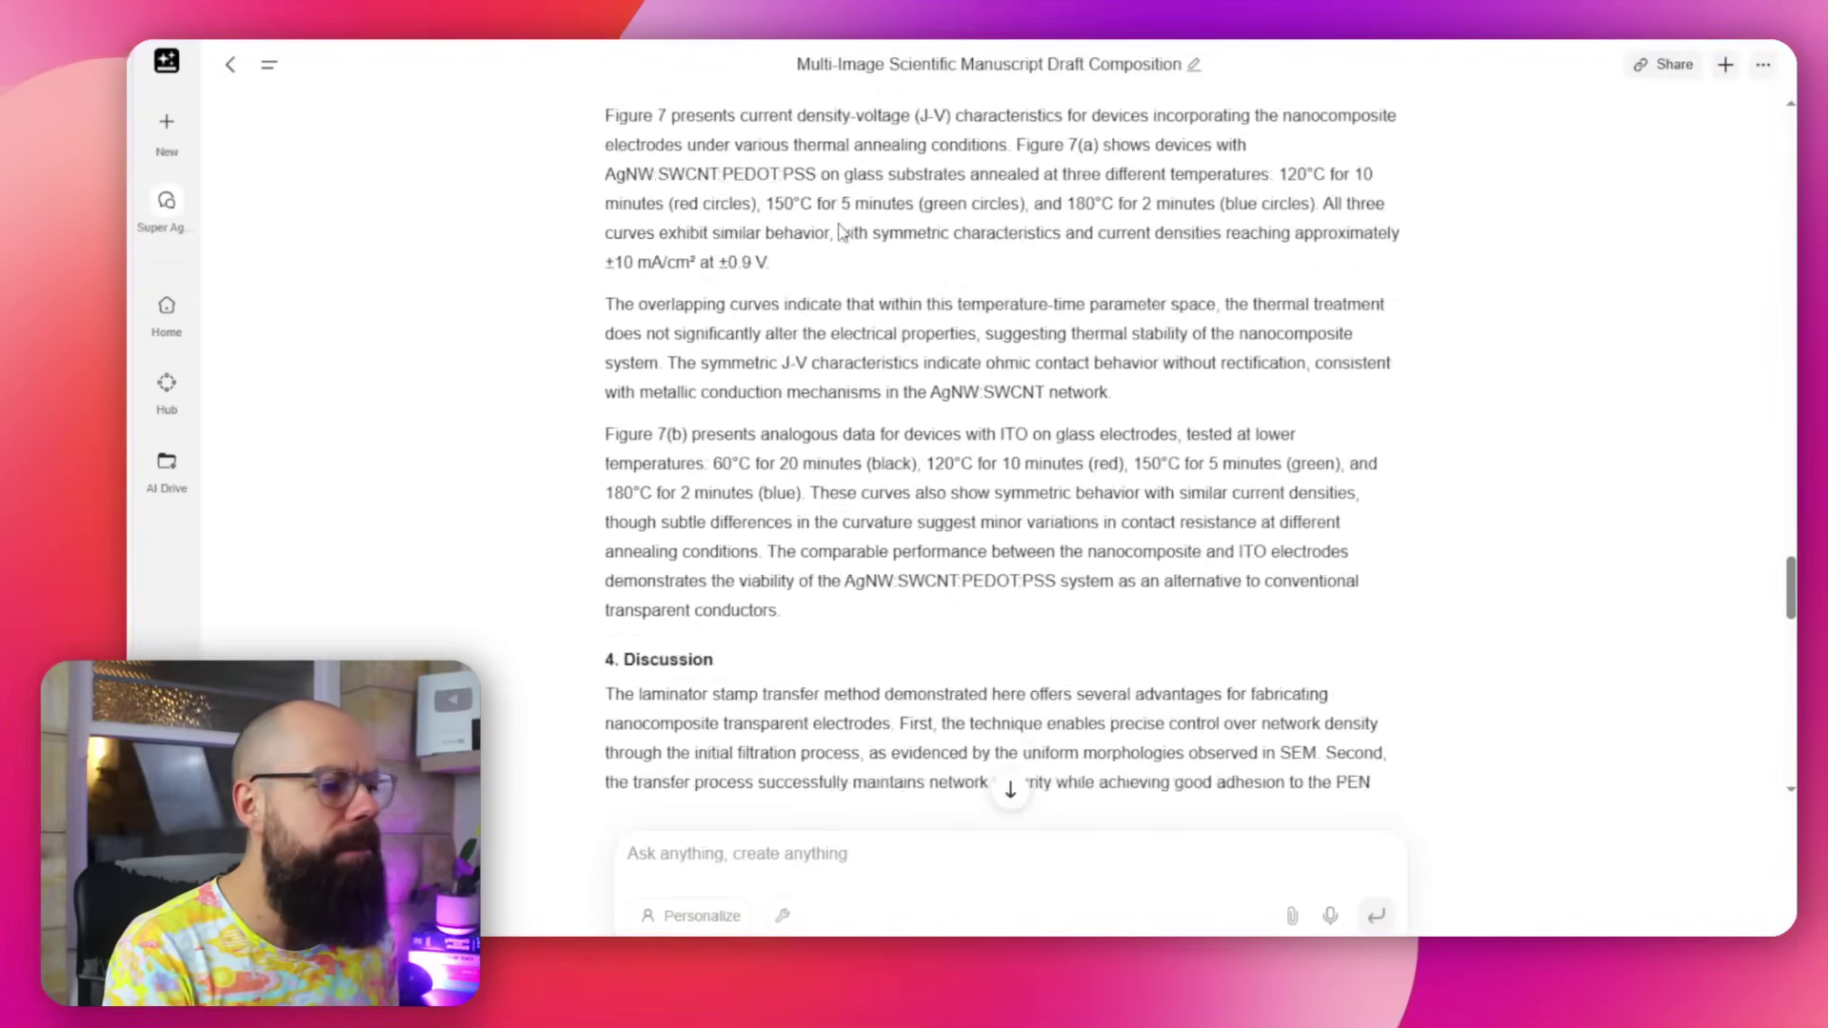
scroll(838, 228, "up", 14)
scroll(842, 233, "up", 20)
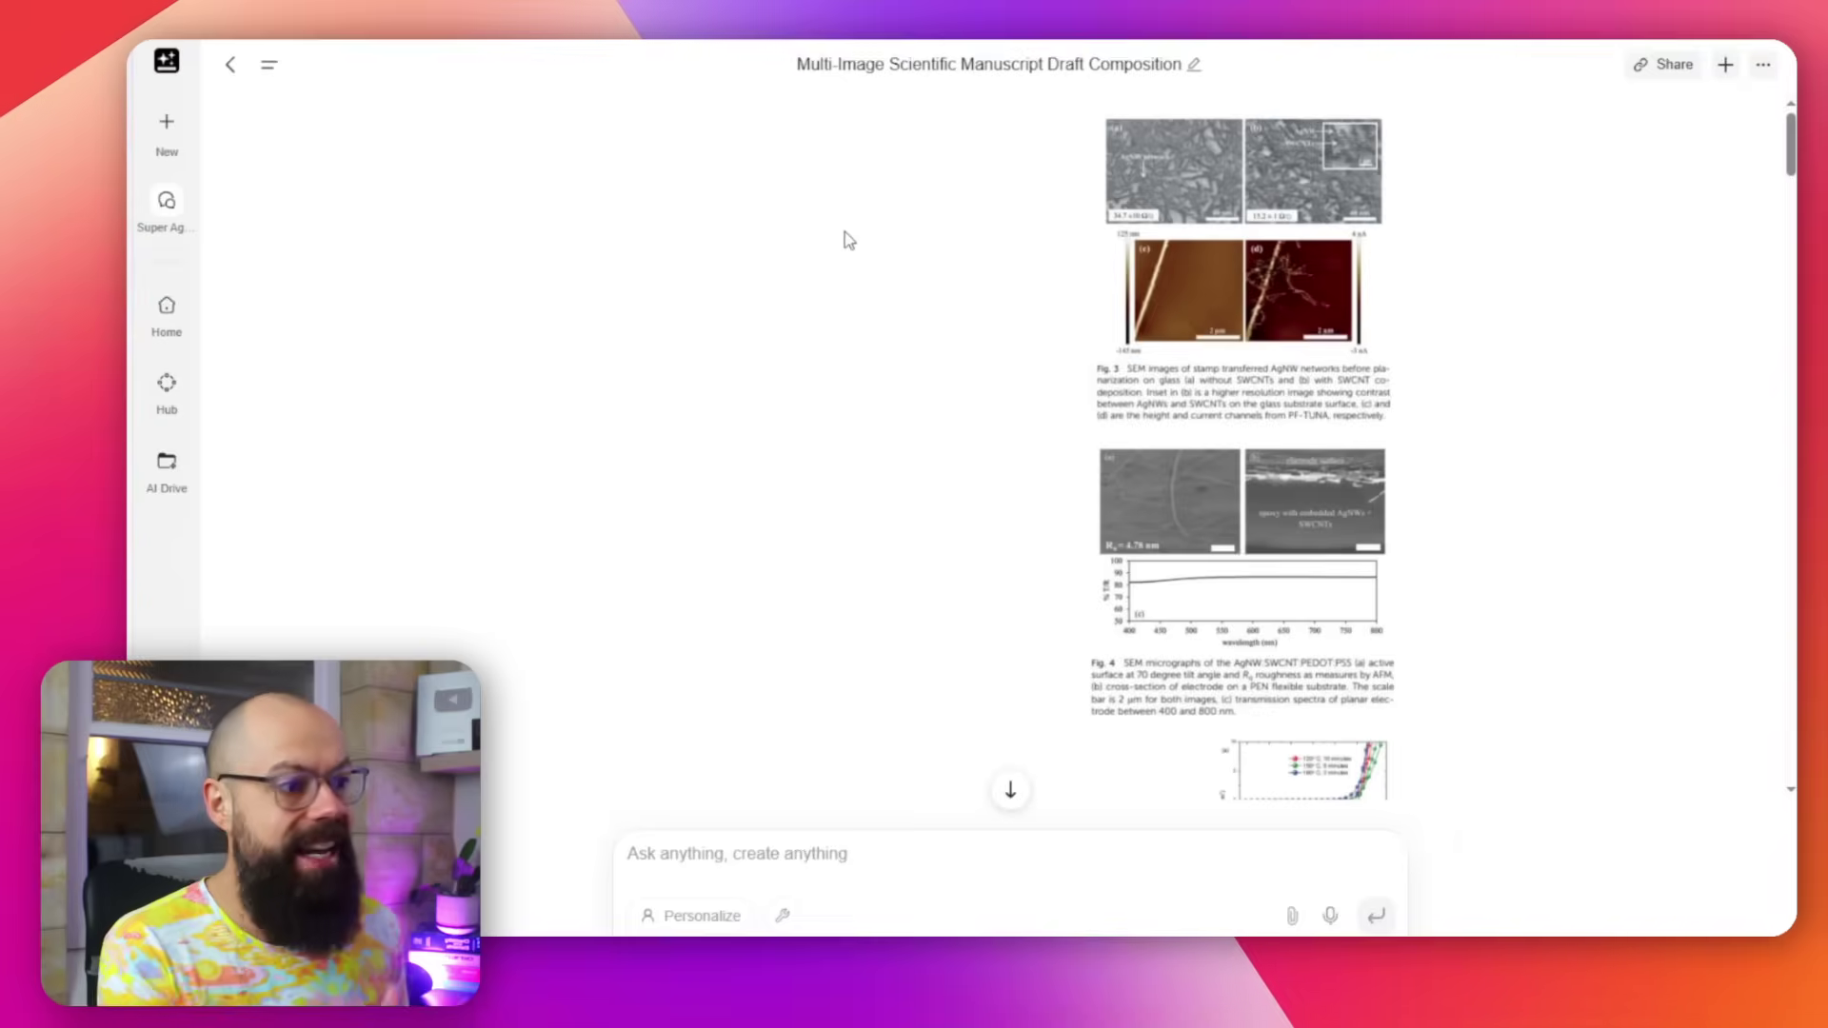
scroll(844, 231, "up", 5)
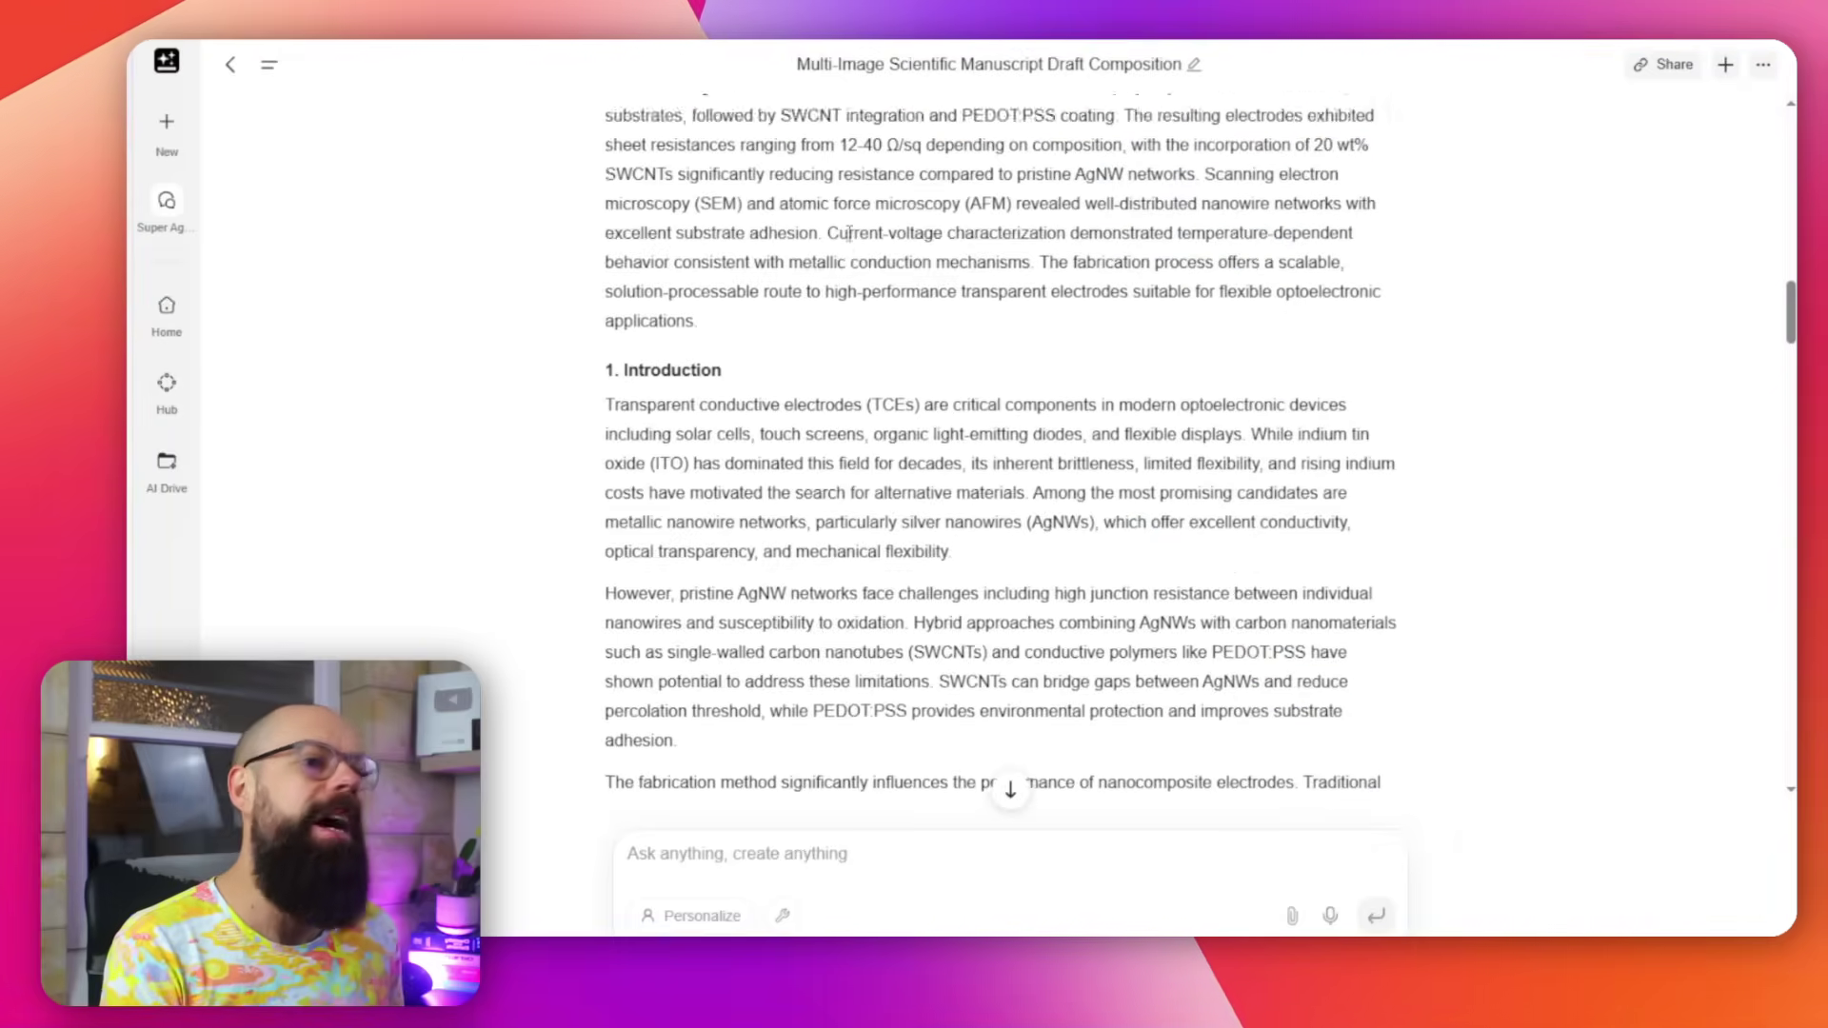
scroll(843, 238, "down", 15)
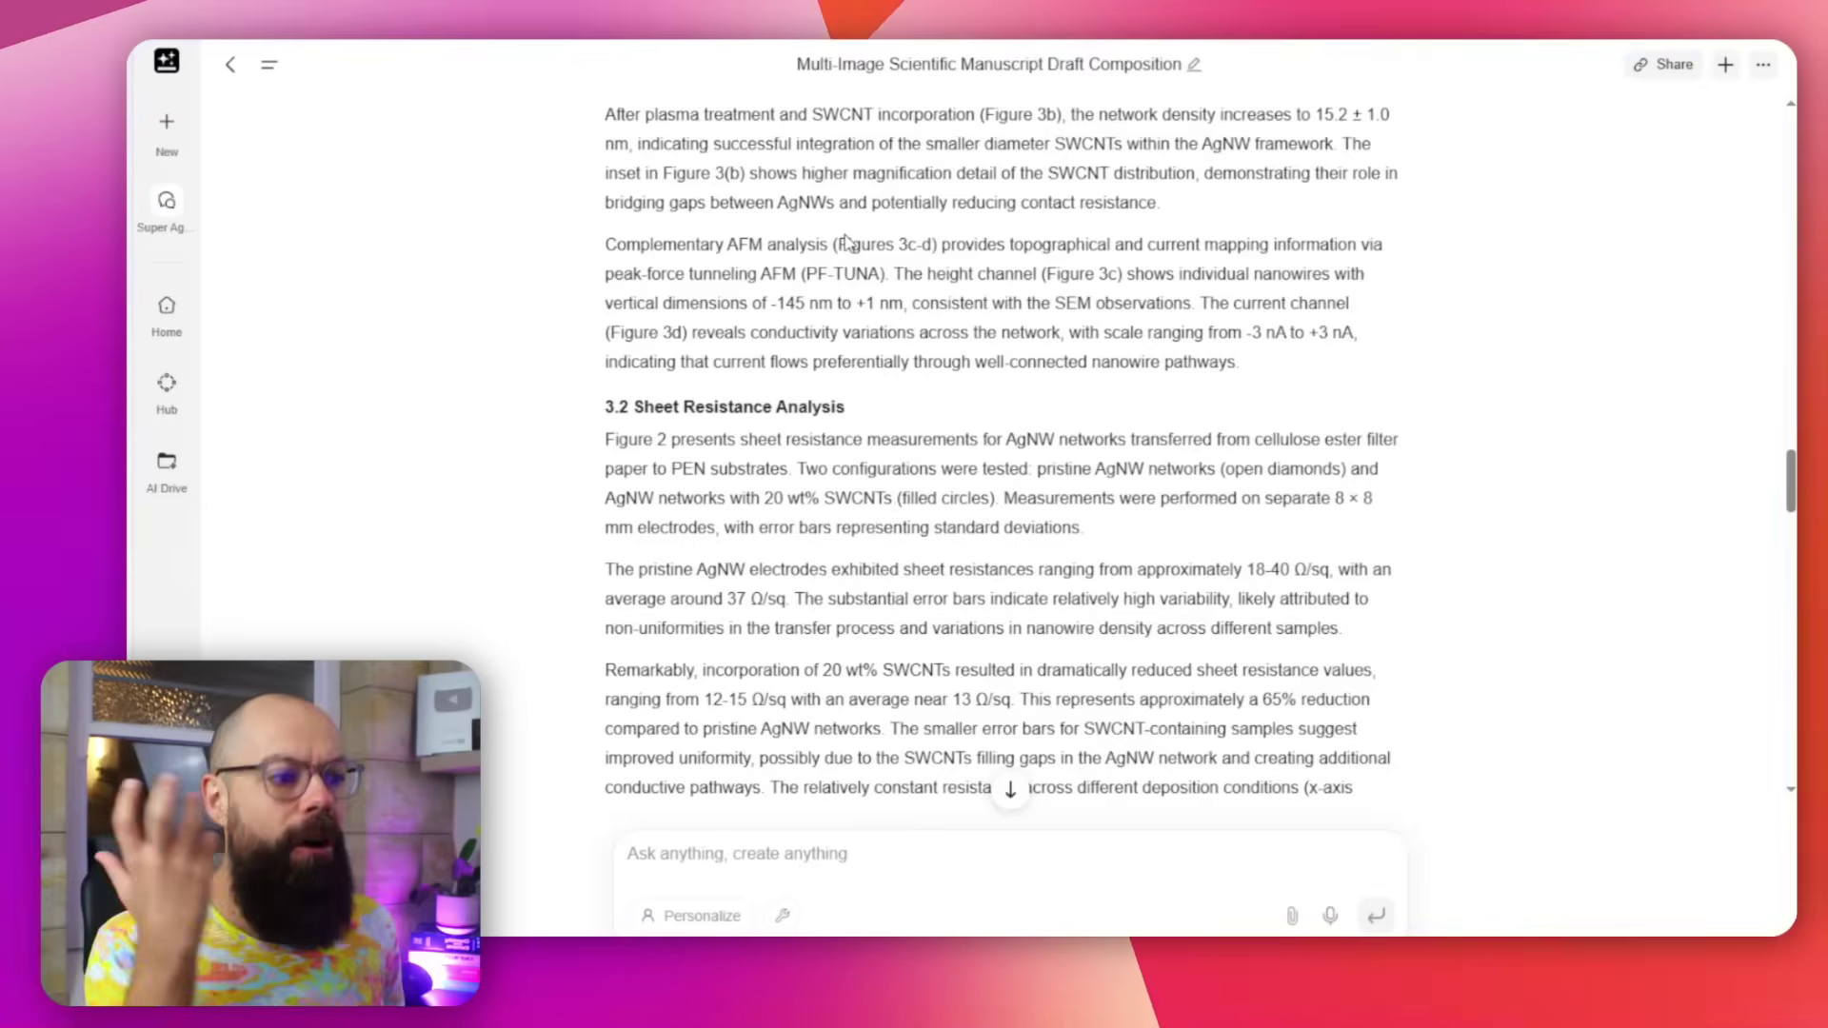
scroll(845, 245, "down", 3)
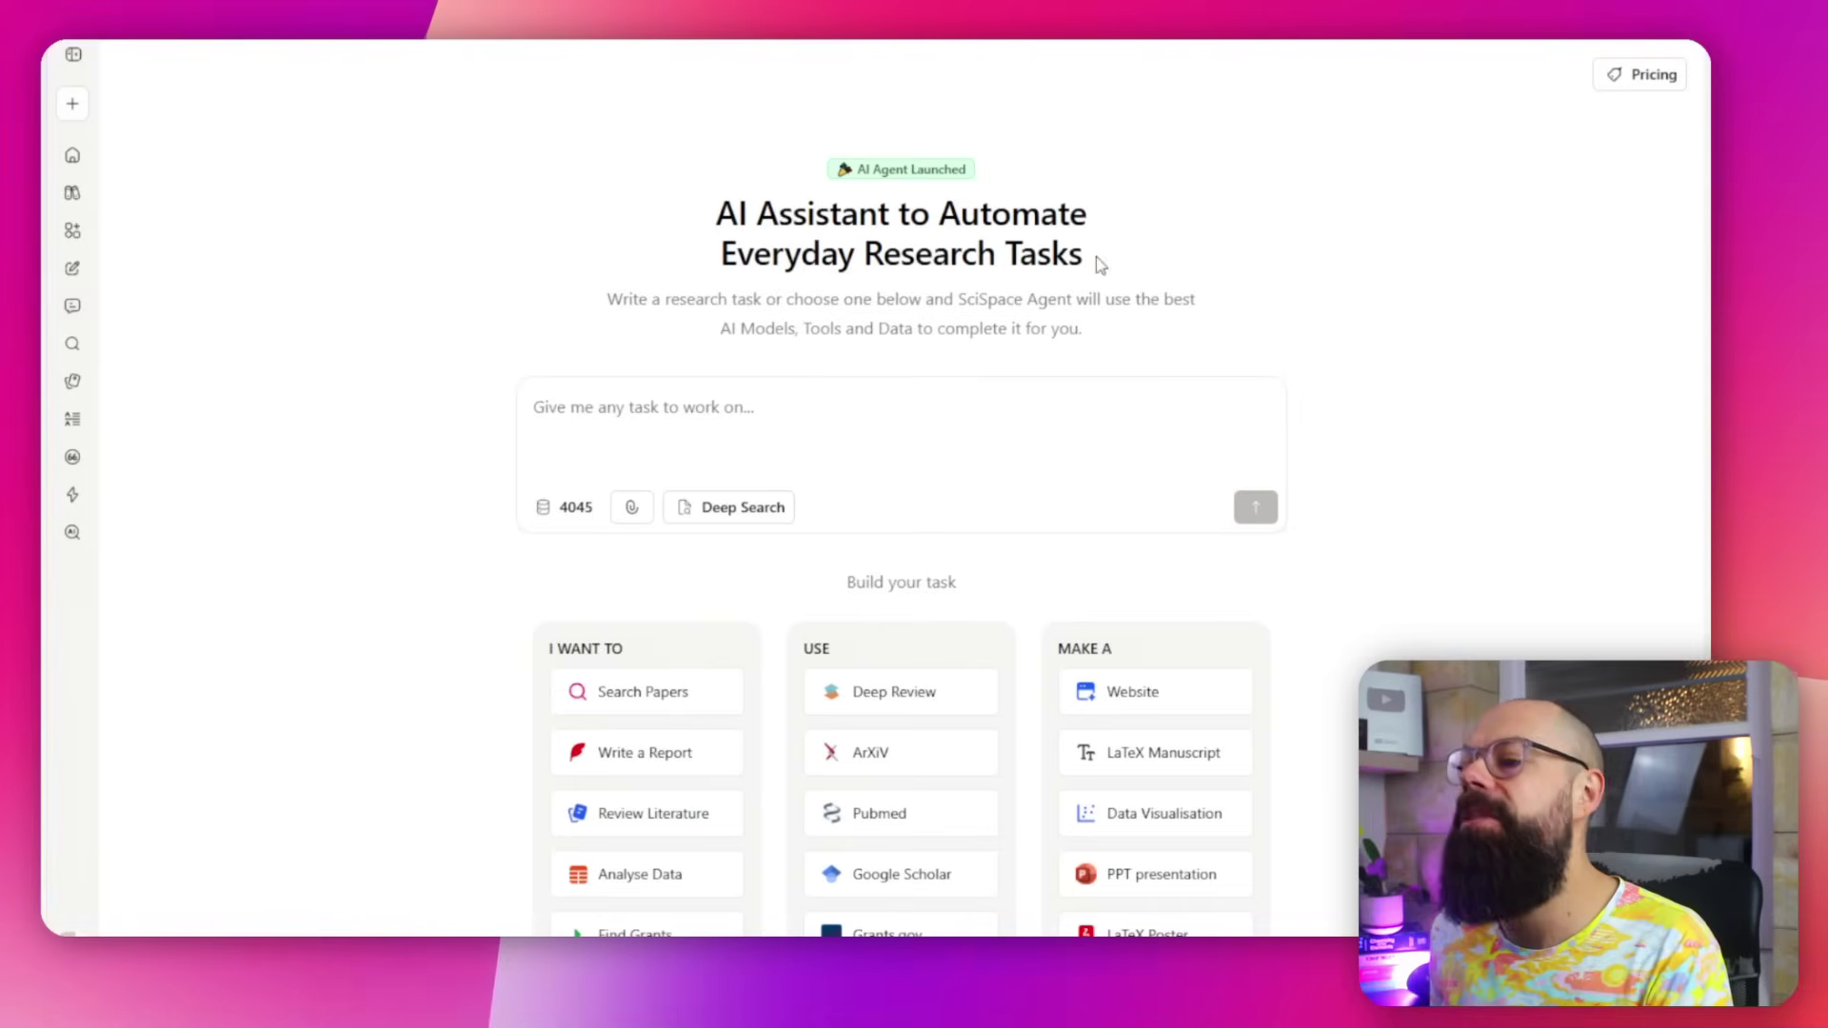
Step: Scroll the SciSpace Agent home page to find the African Dinosaur Map chat in the task history
scroll(992, 631, "down", 2)
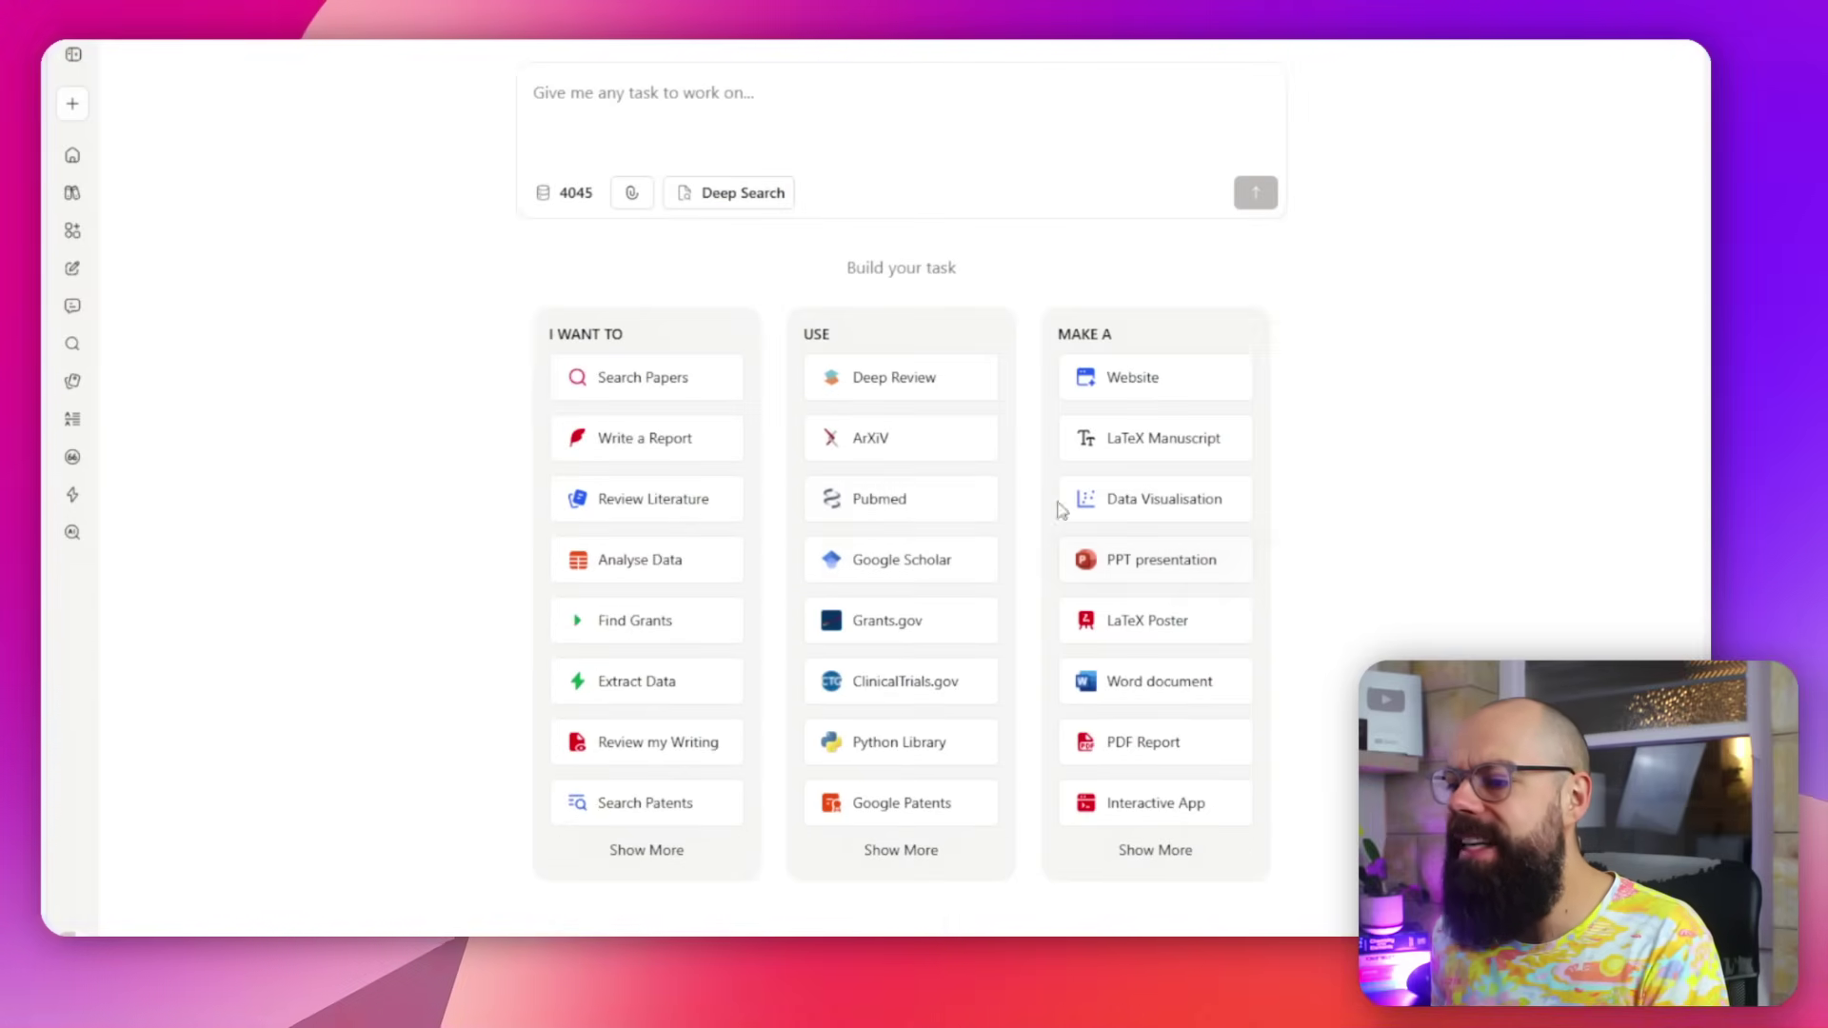
scroll(930, 571, "up", 5)
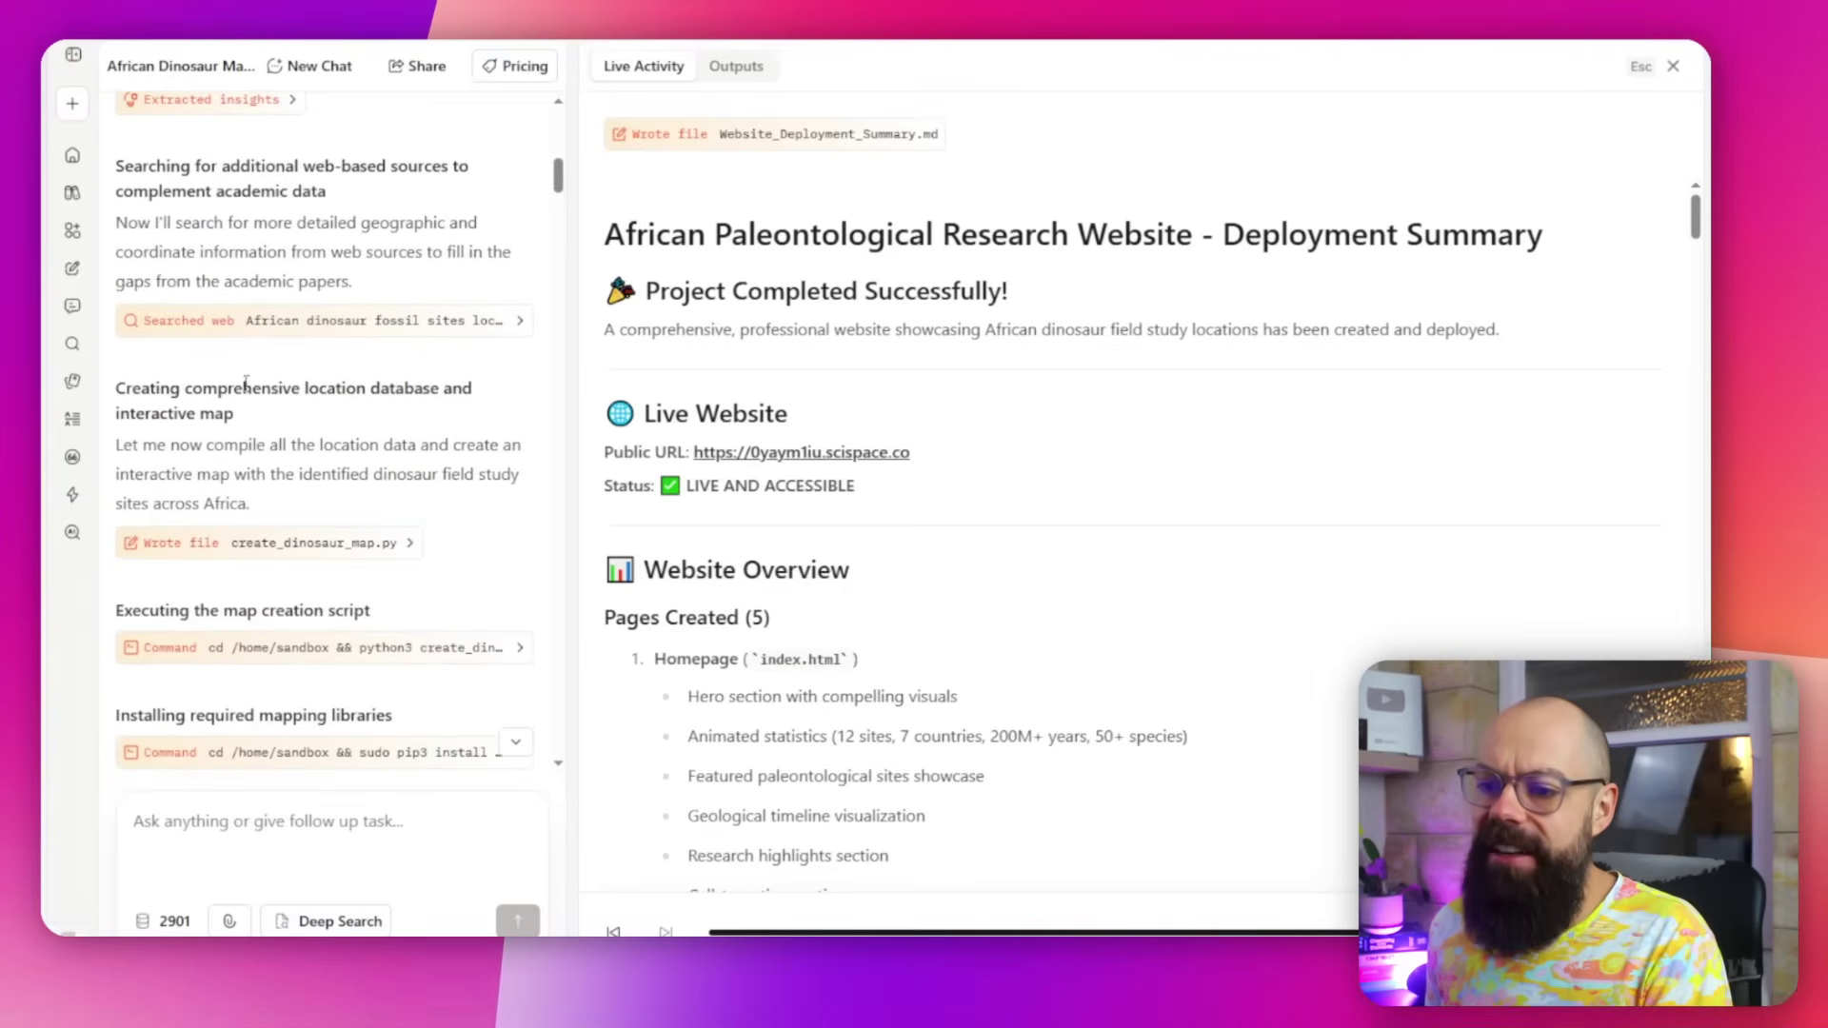
Step: Scroll through the agent's steps and highlight the Interactive HTML Map deliverable
scroll(321, 428, "down", 5)
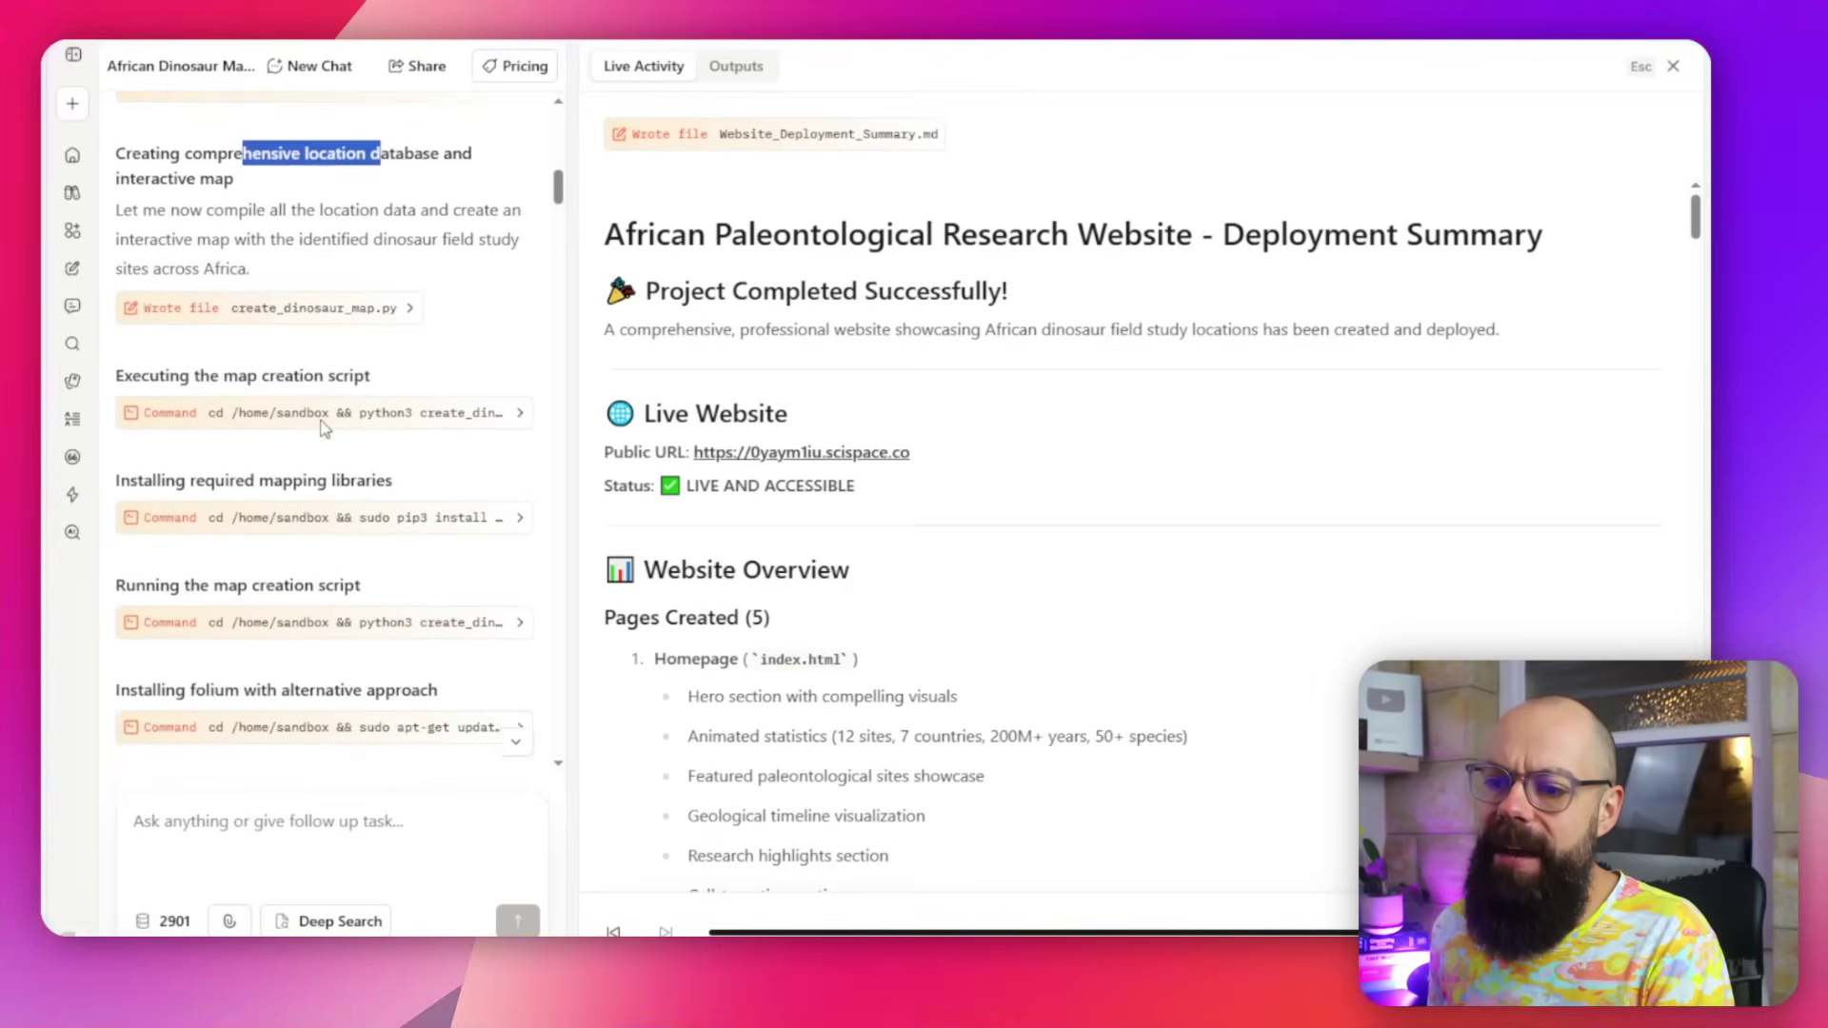
scroll(317, 400, "down", 15)
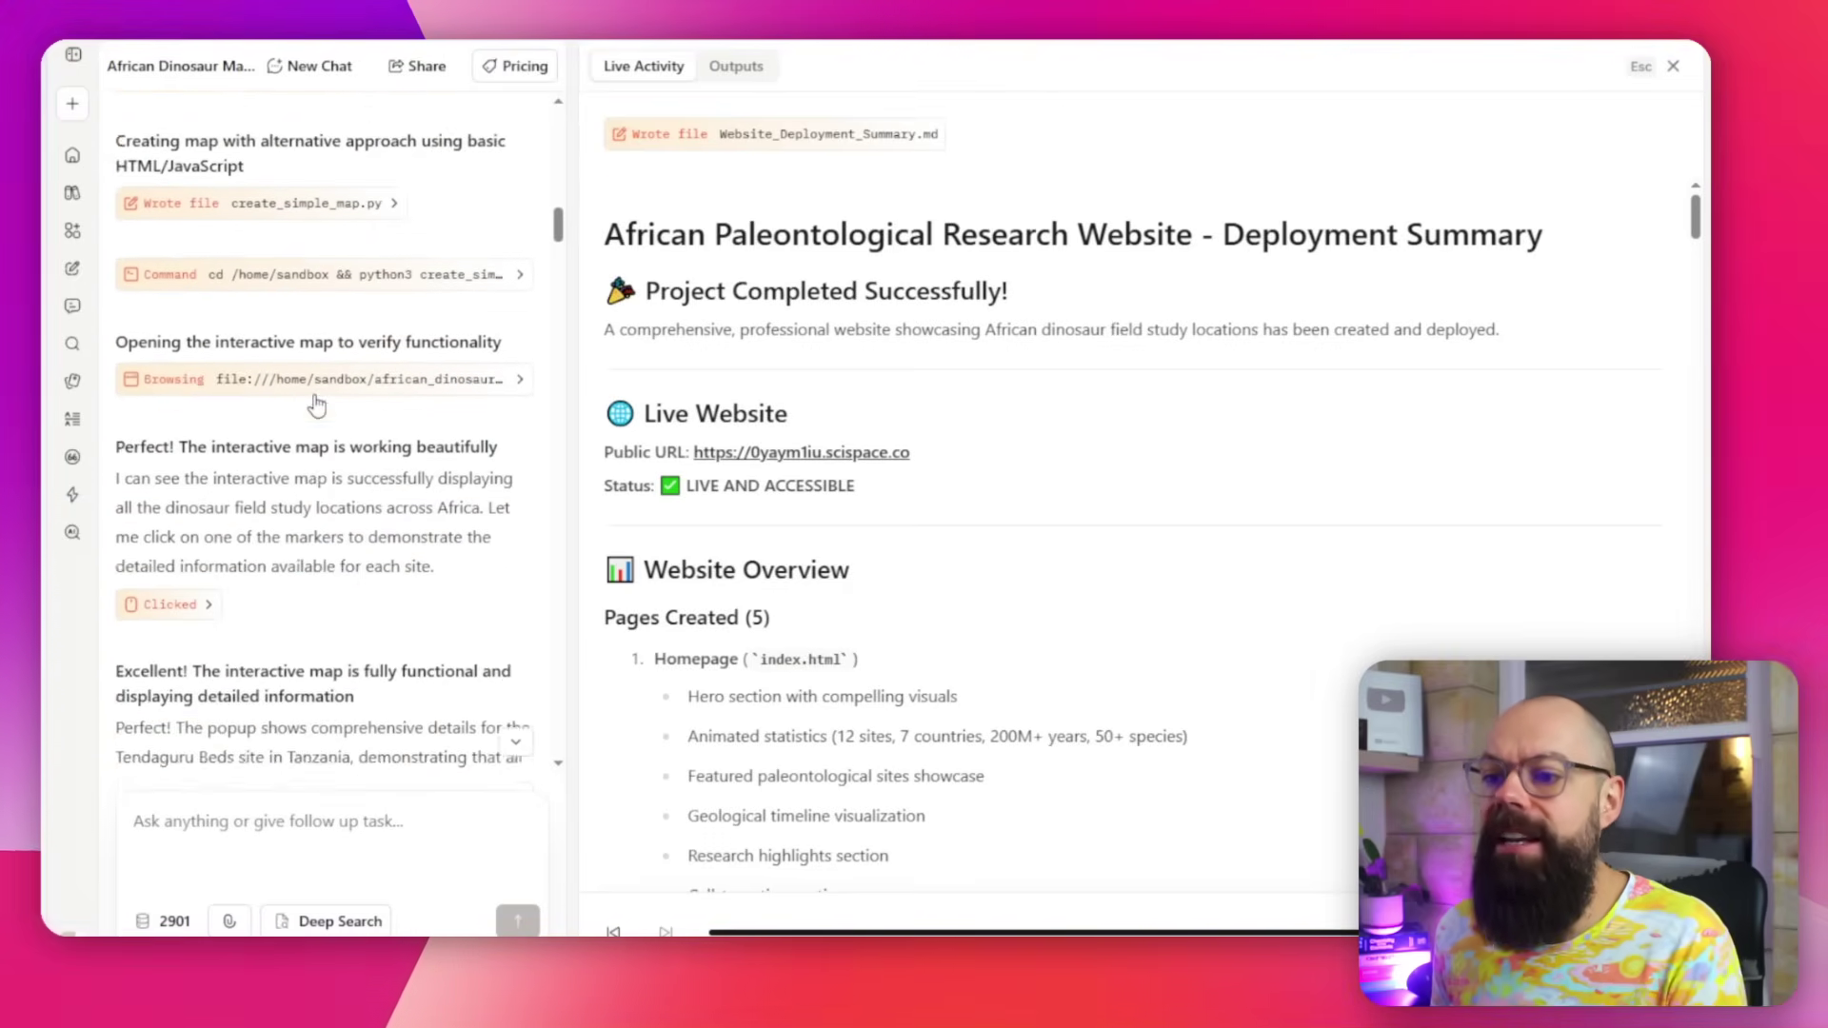
scroll(264, 306, "up", 2)
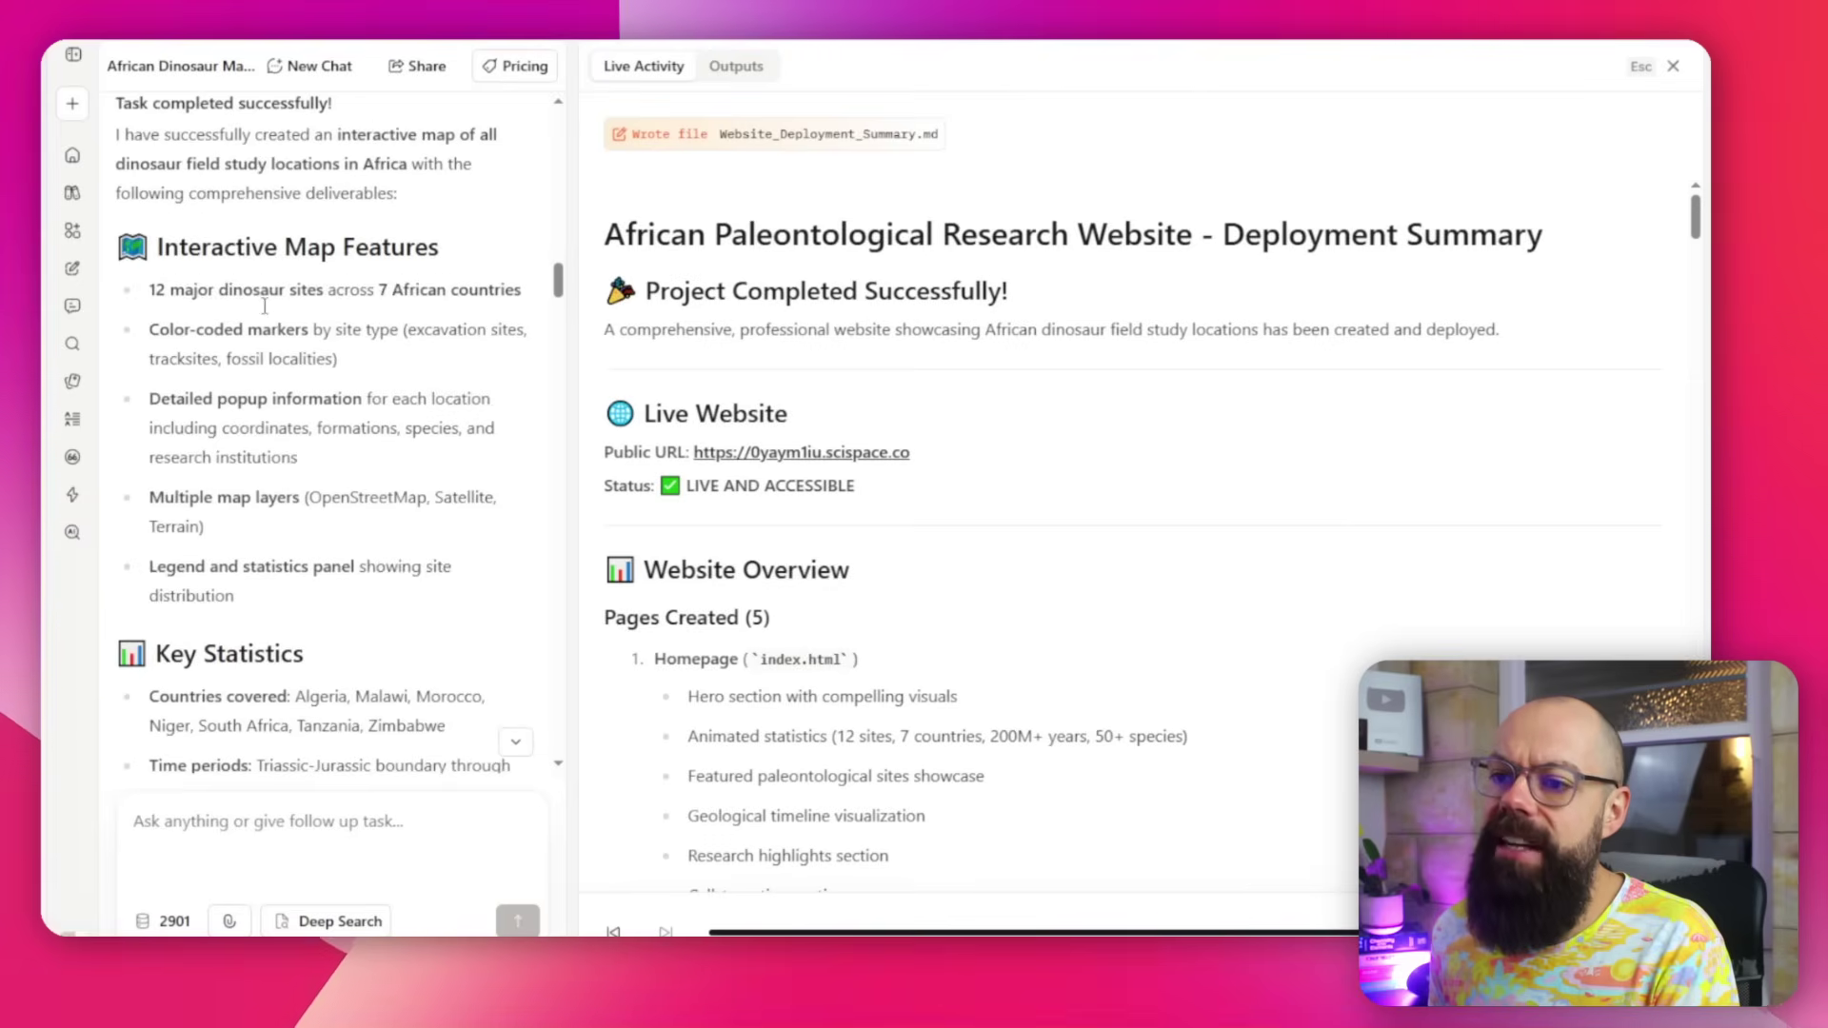
Step: Scroll on to the follow-up and highlight the request to create a website
scroll(257, 400, "down", 8)
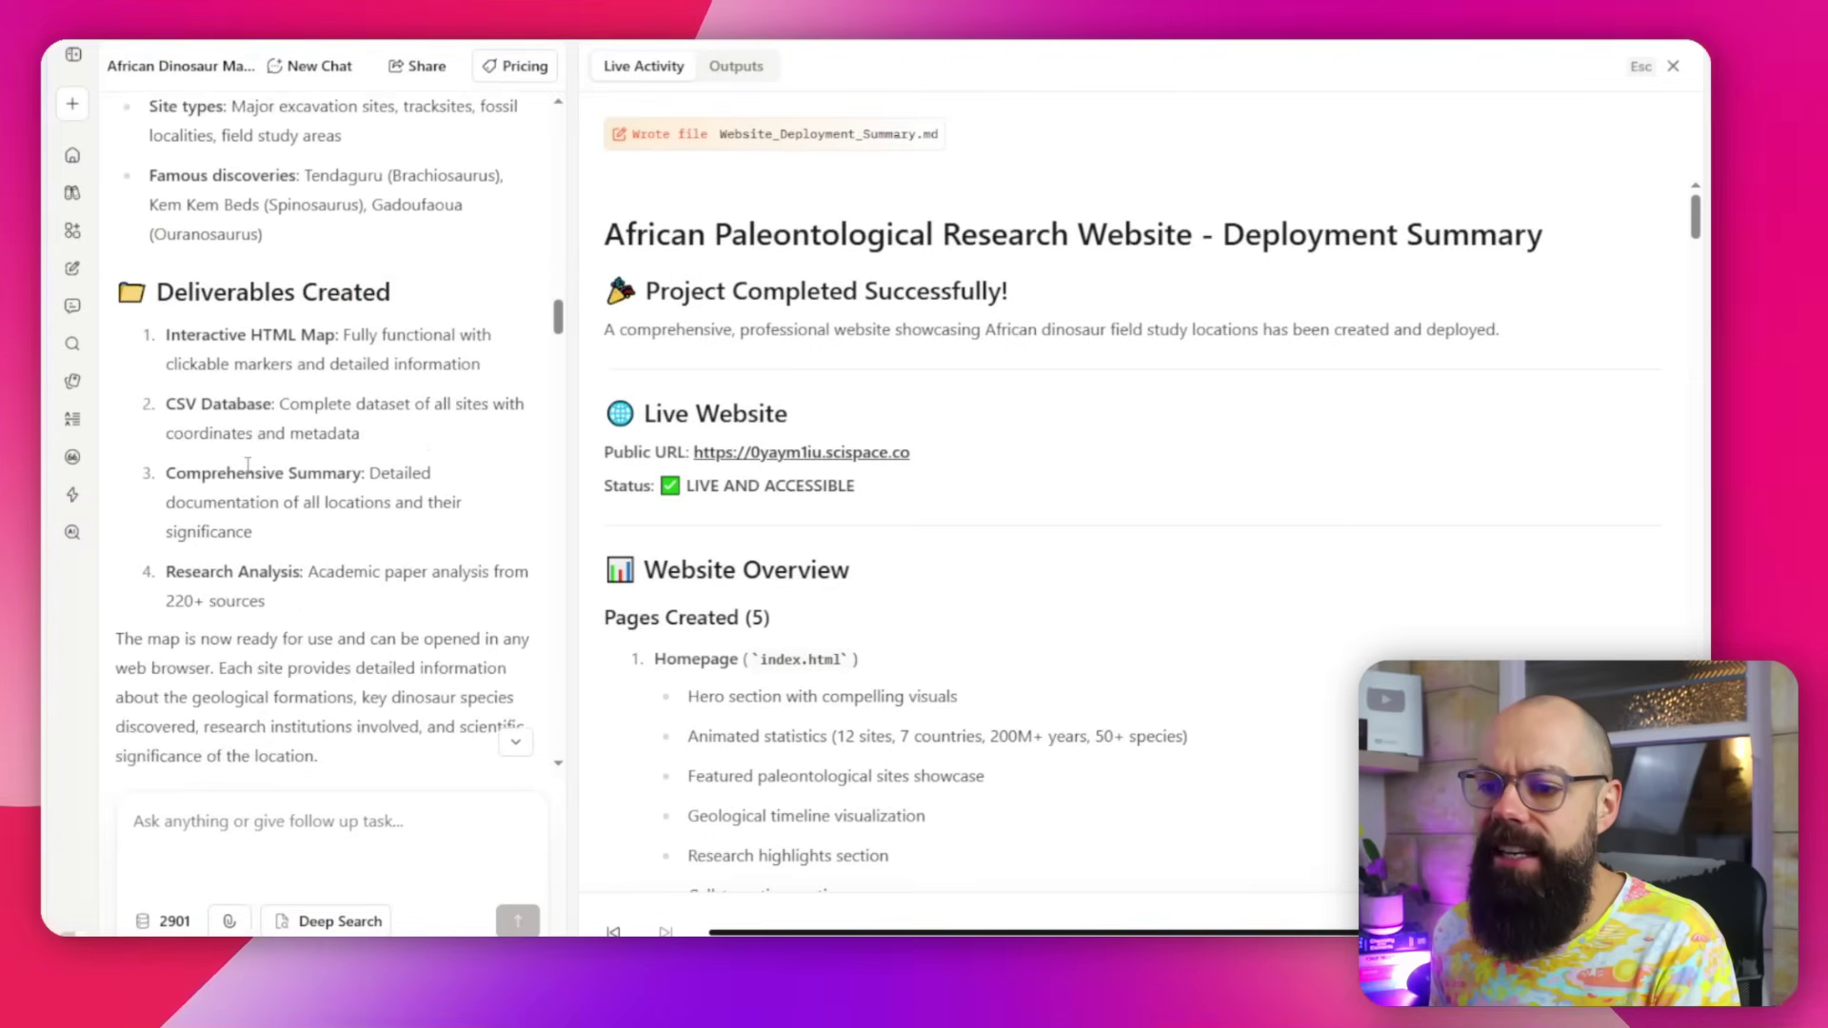
left_click_drag(269, 344, 313, 345)
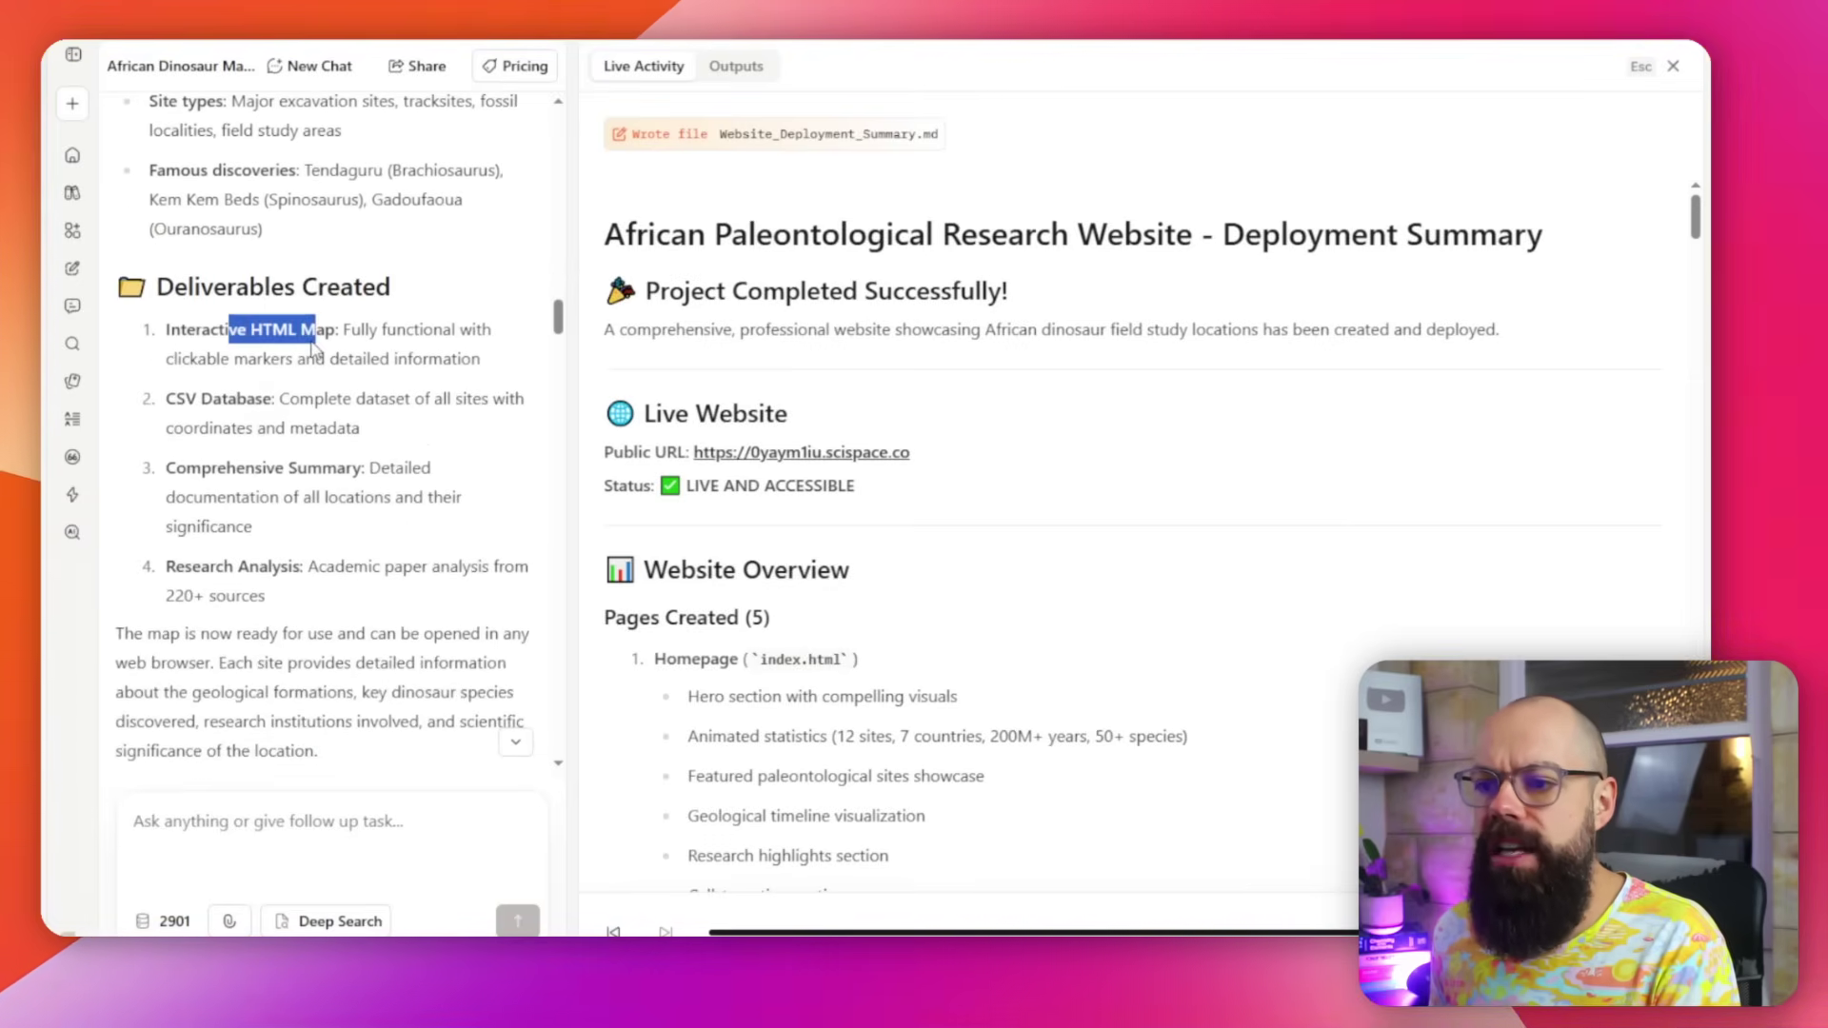
scroll(232, 416, "down", 6)
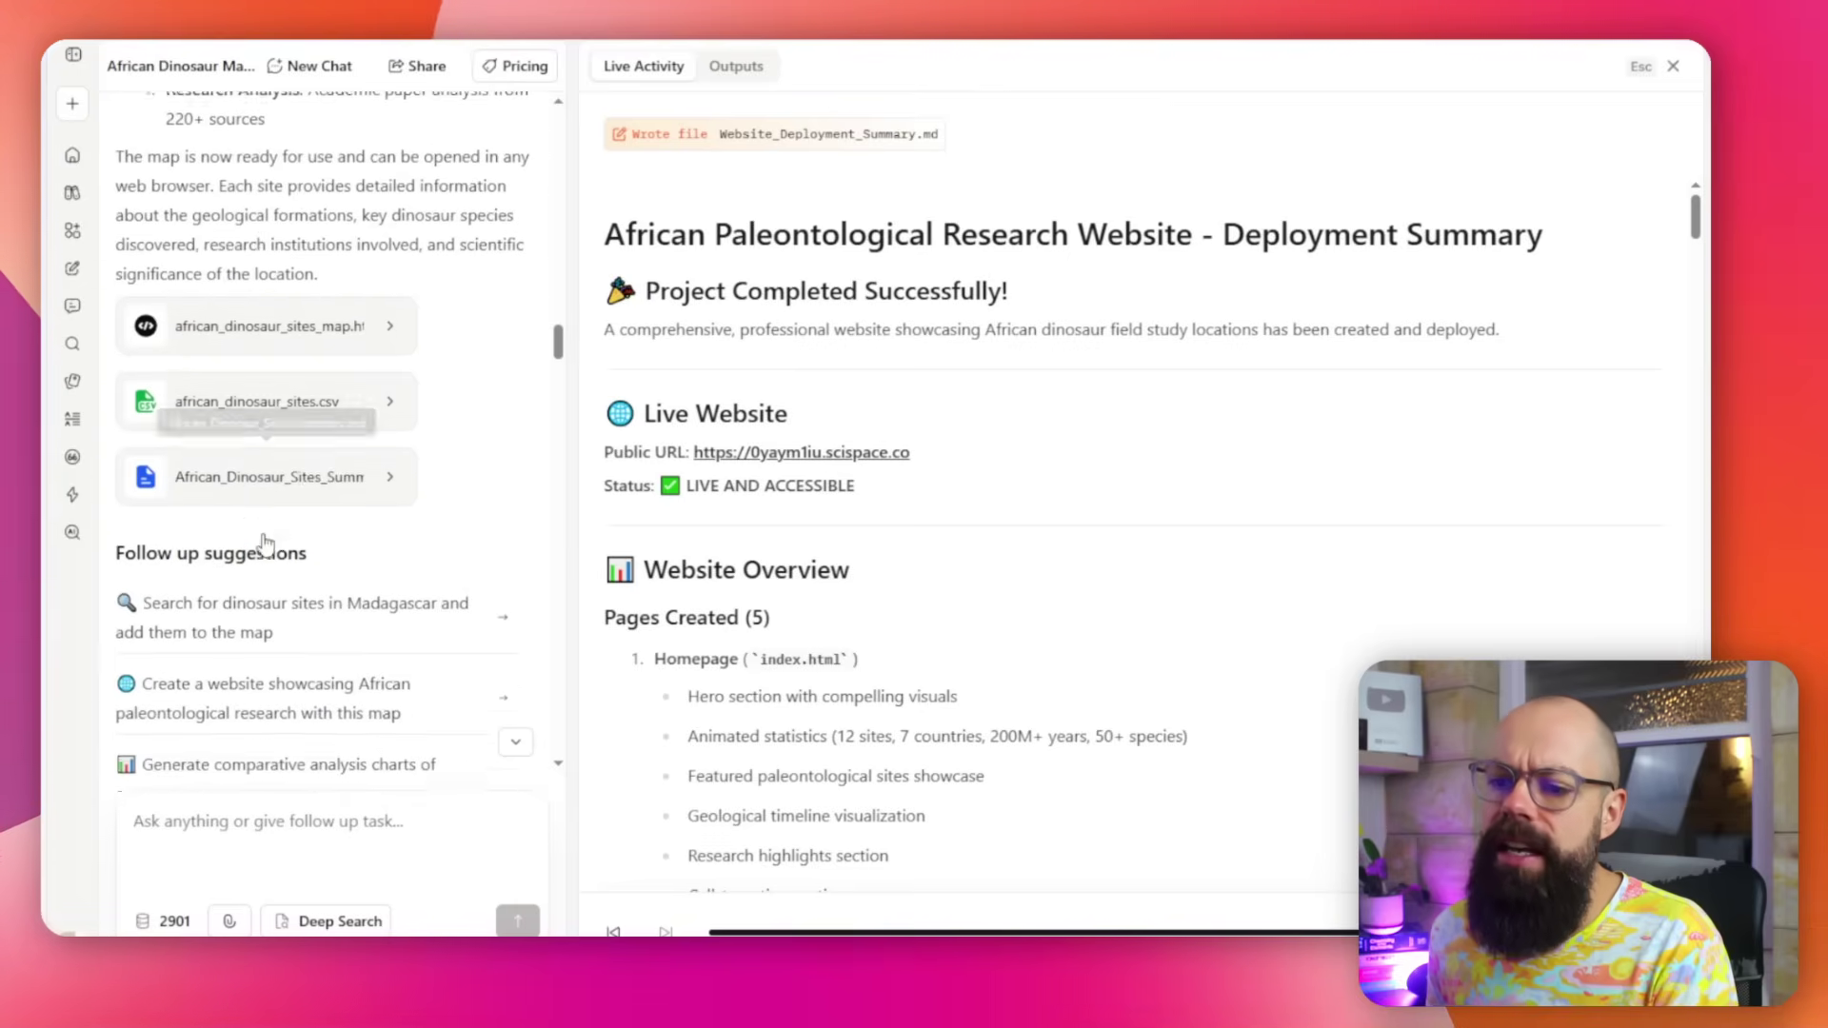
scroll(248, 343, "up", 4)
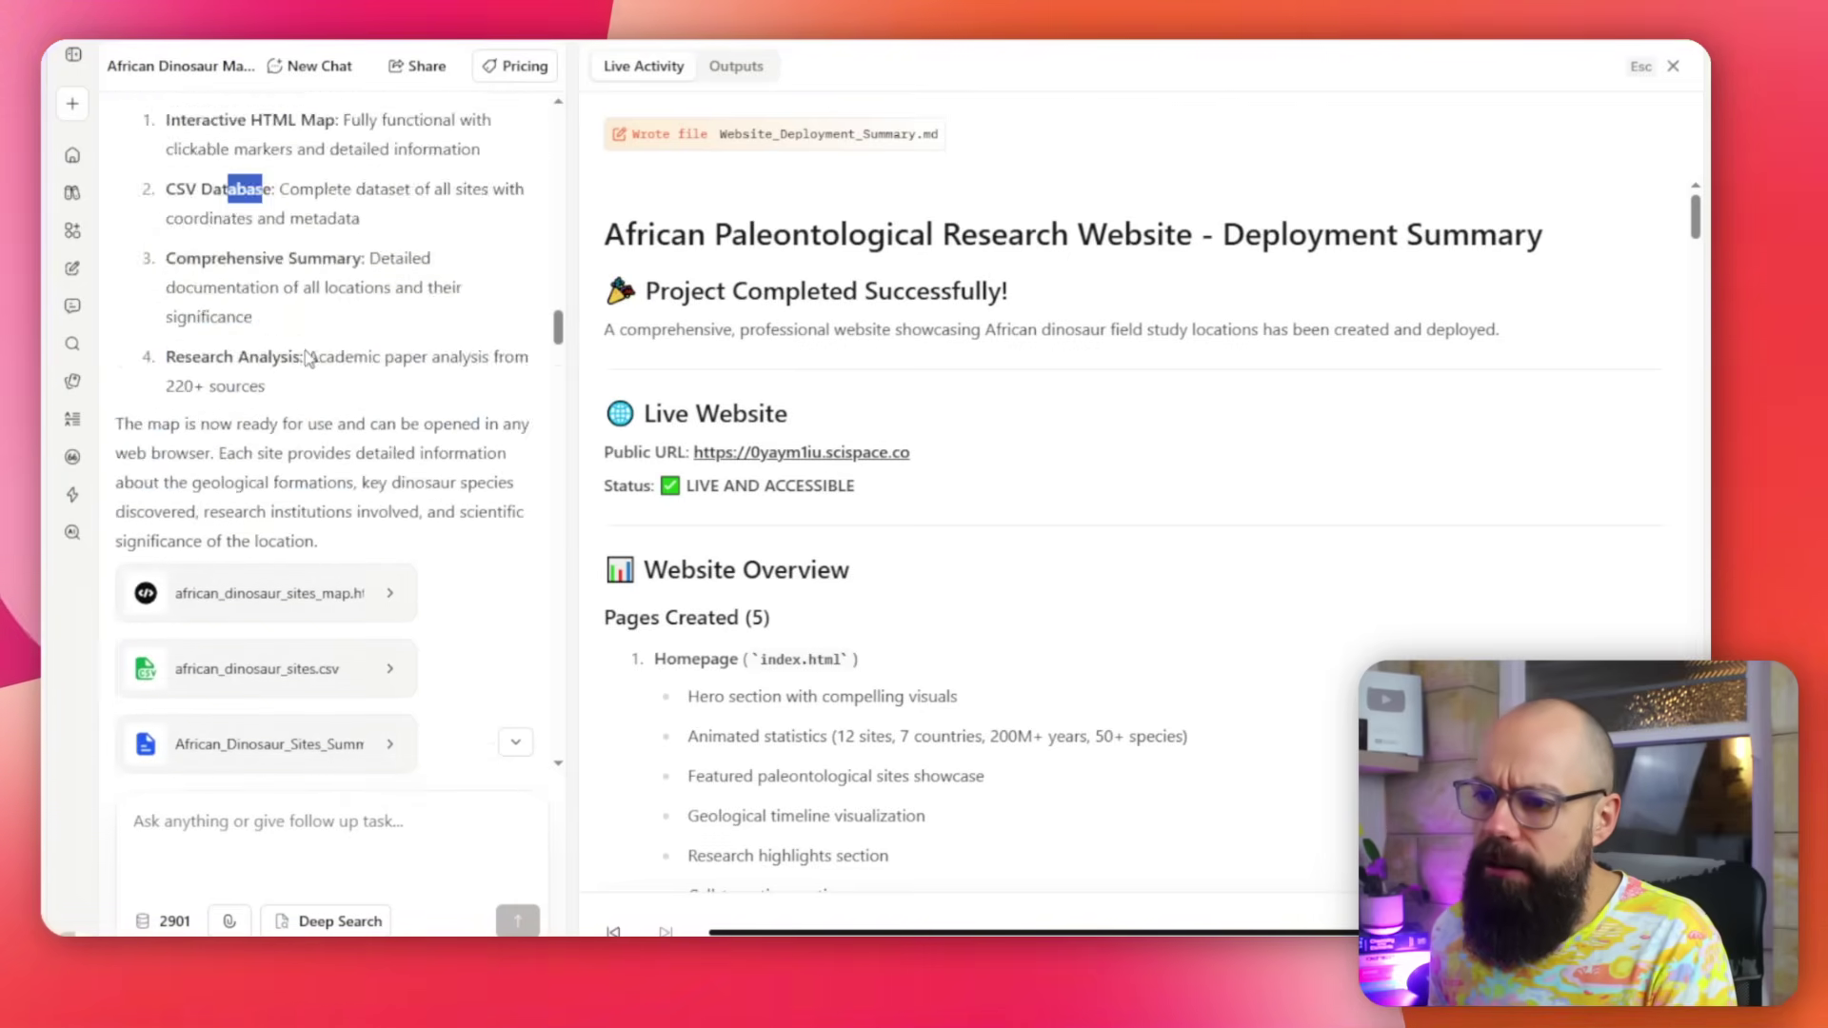
scroll(285, 362, "down", 9)
left_click_drag(210, 468, 282, 458)
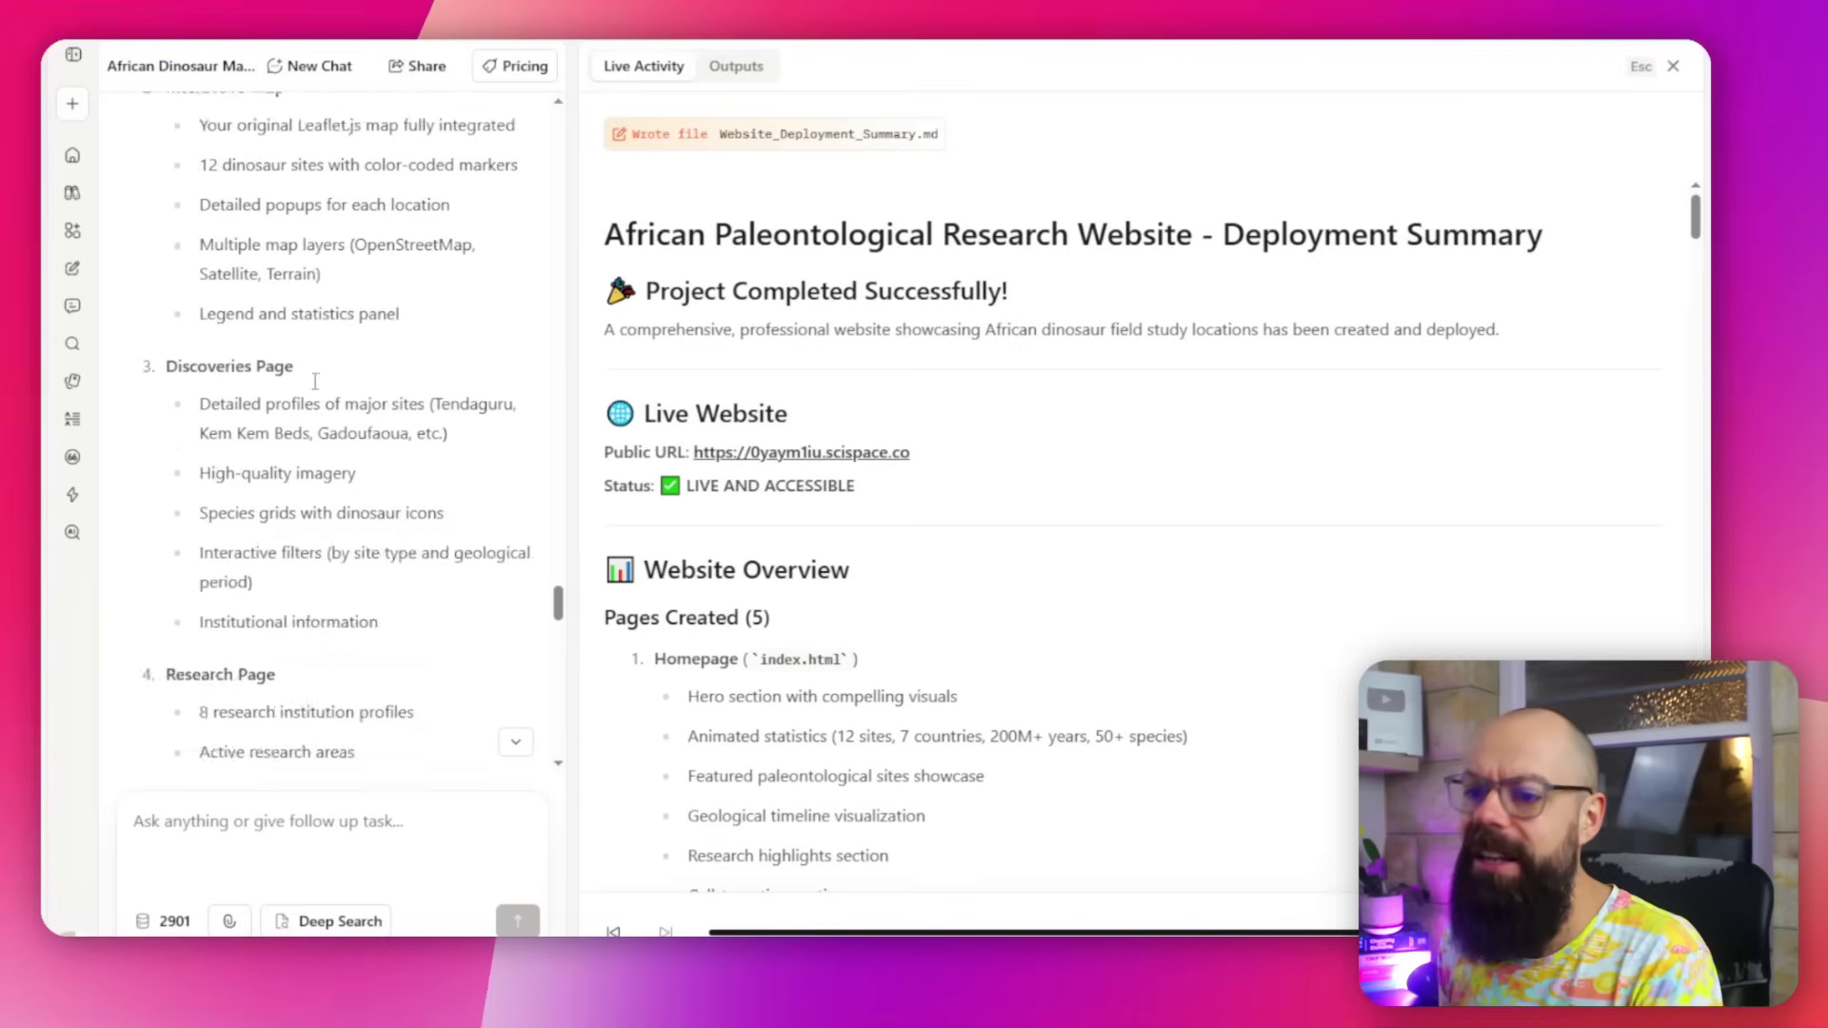
Step: Open the deployed site from the Public URL in the Deployment Summary
scroll(315, 381, "down", 15)
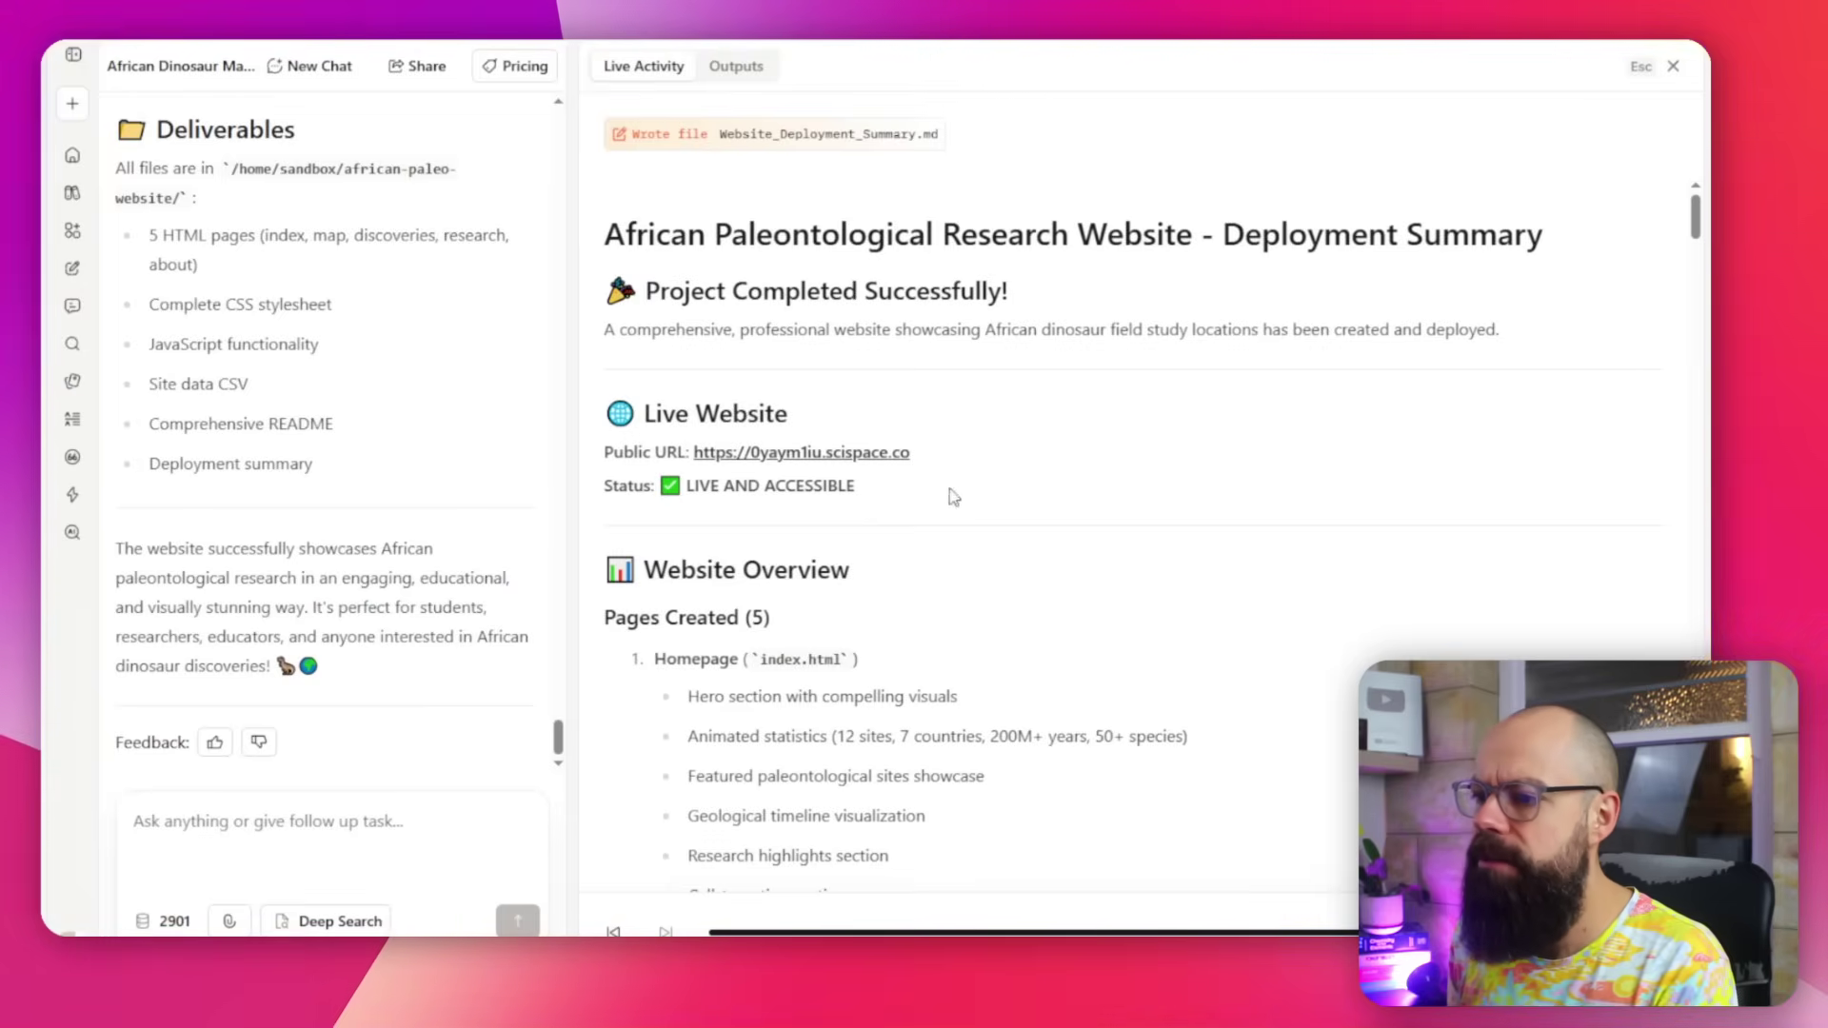
left_click(774, 452)
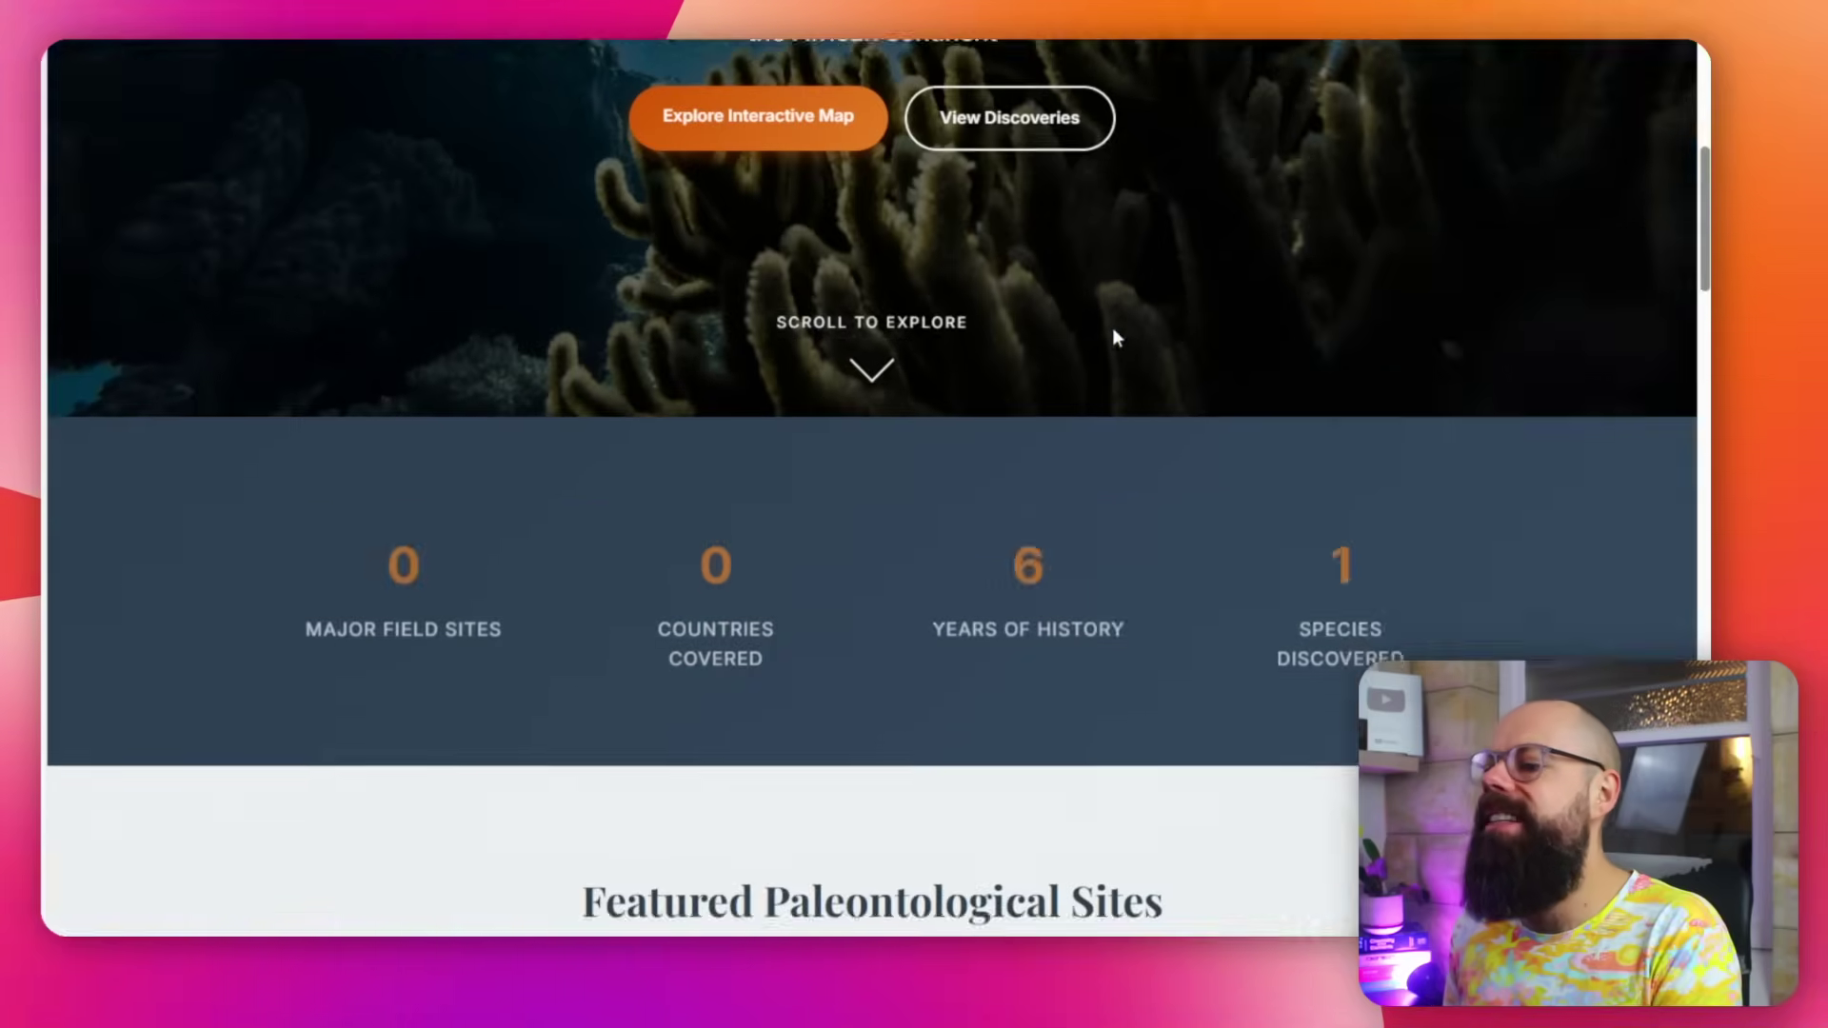
scroll(875, 584, "down", 15)
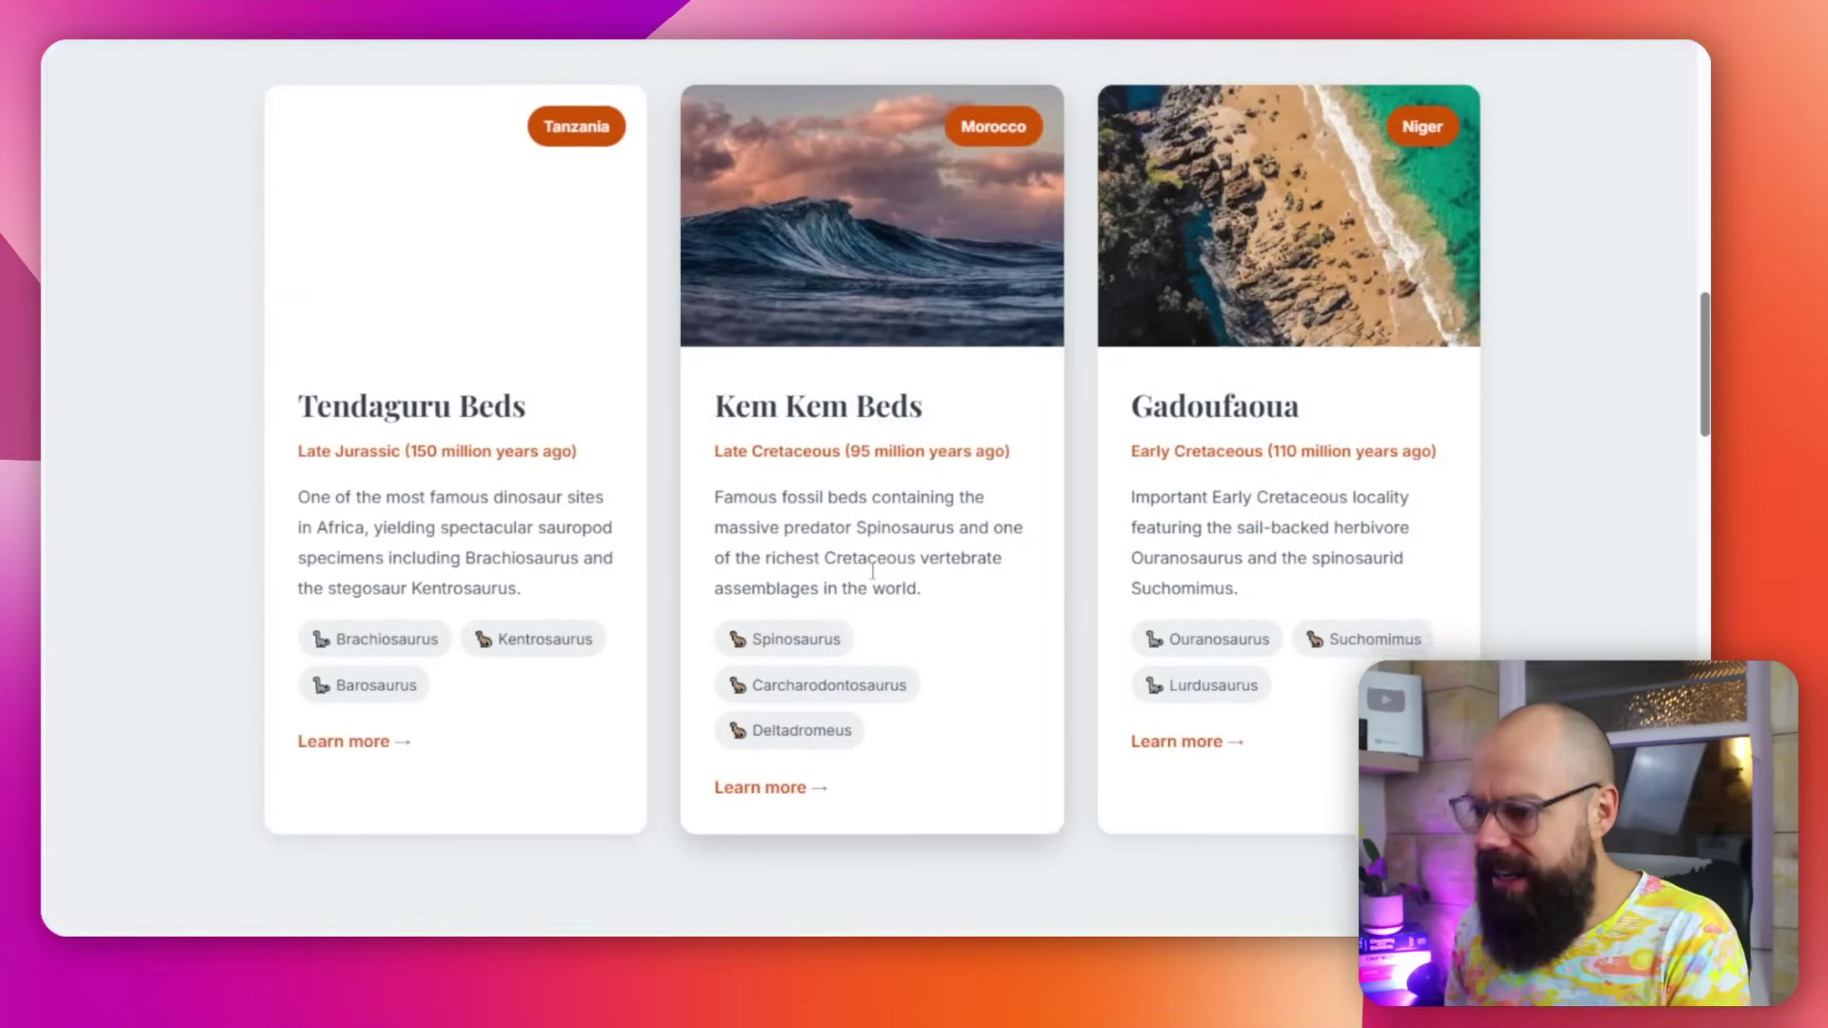
scroll(874, 554, "down", 12)
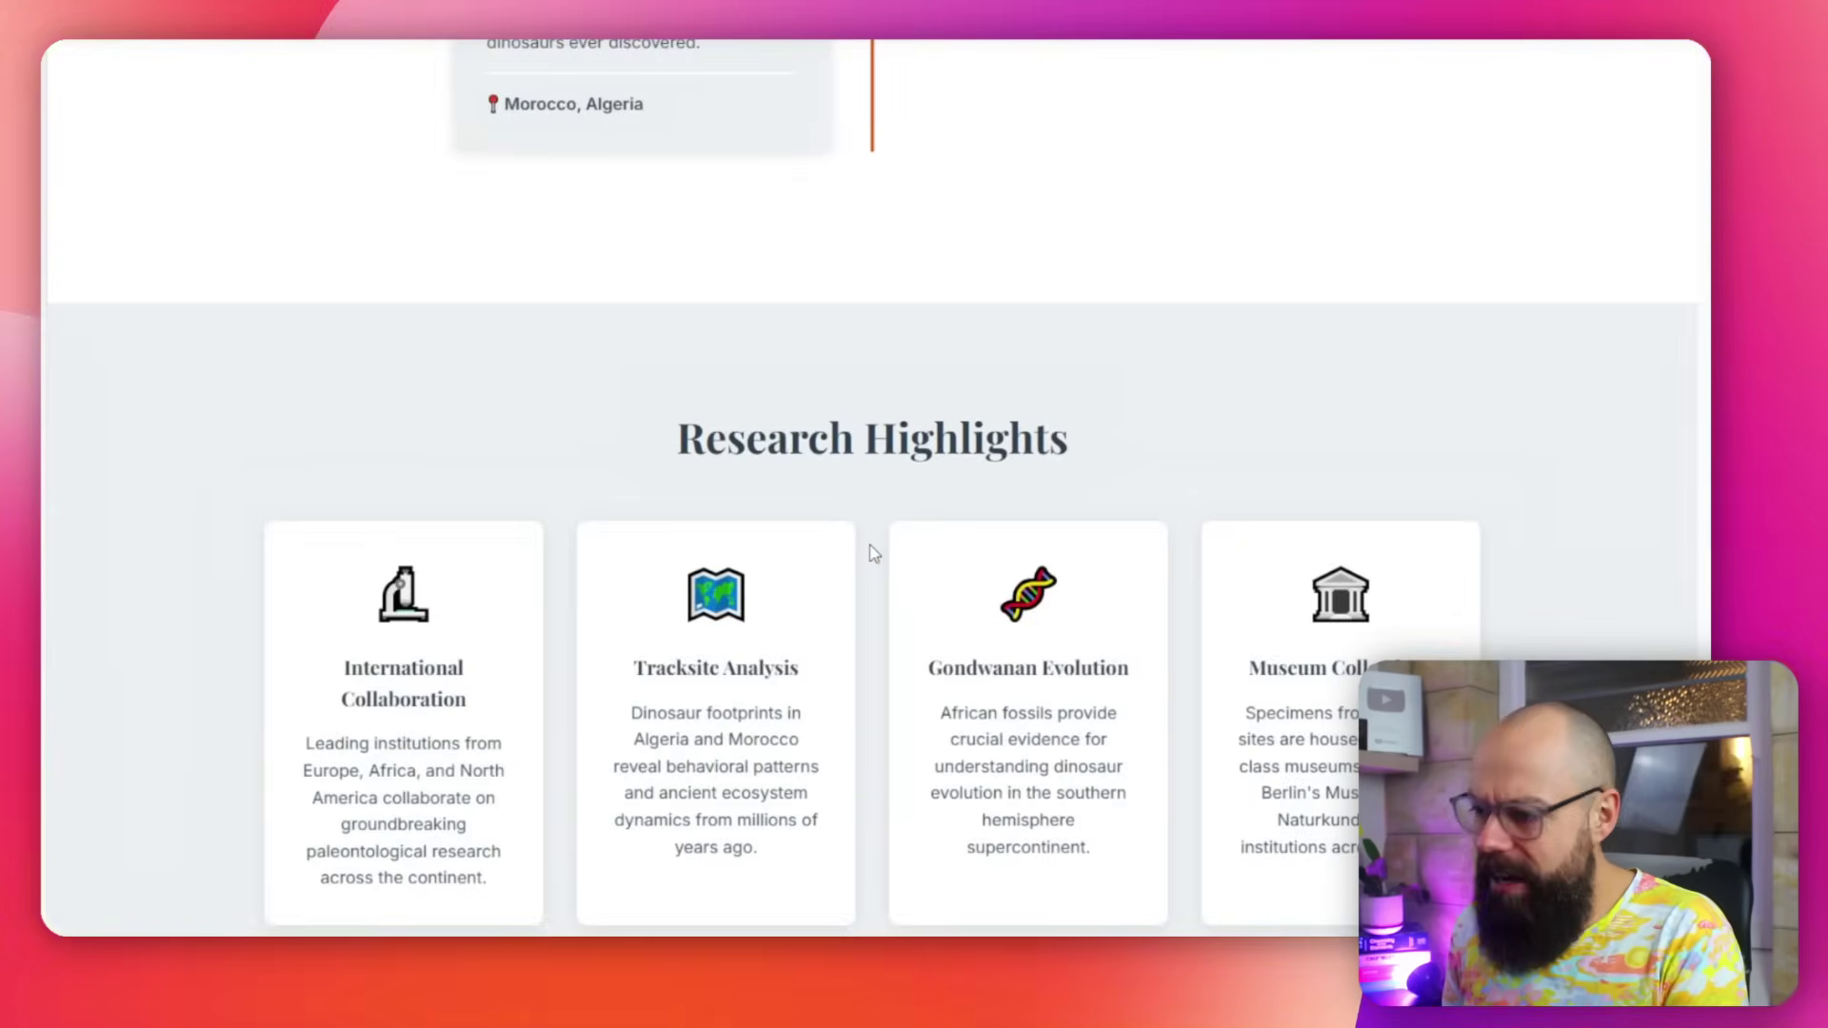
Step: Scroll over the 'Uncovering Africa's Prehistoric Past' homepage and its statistics
scroll(870, 541, "up", 20)
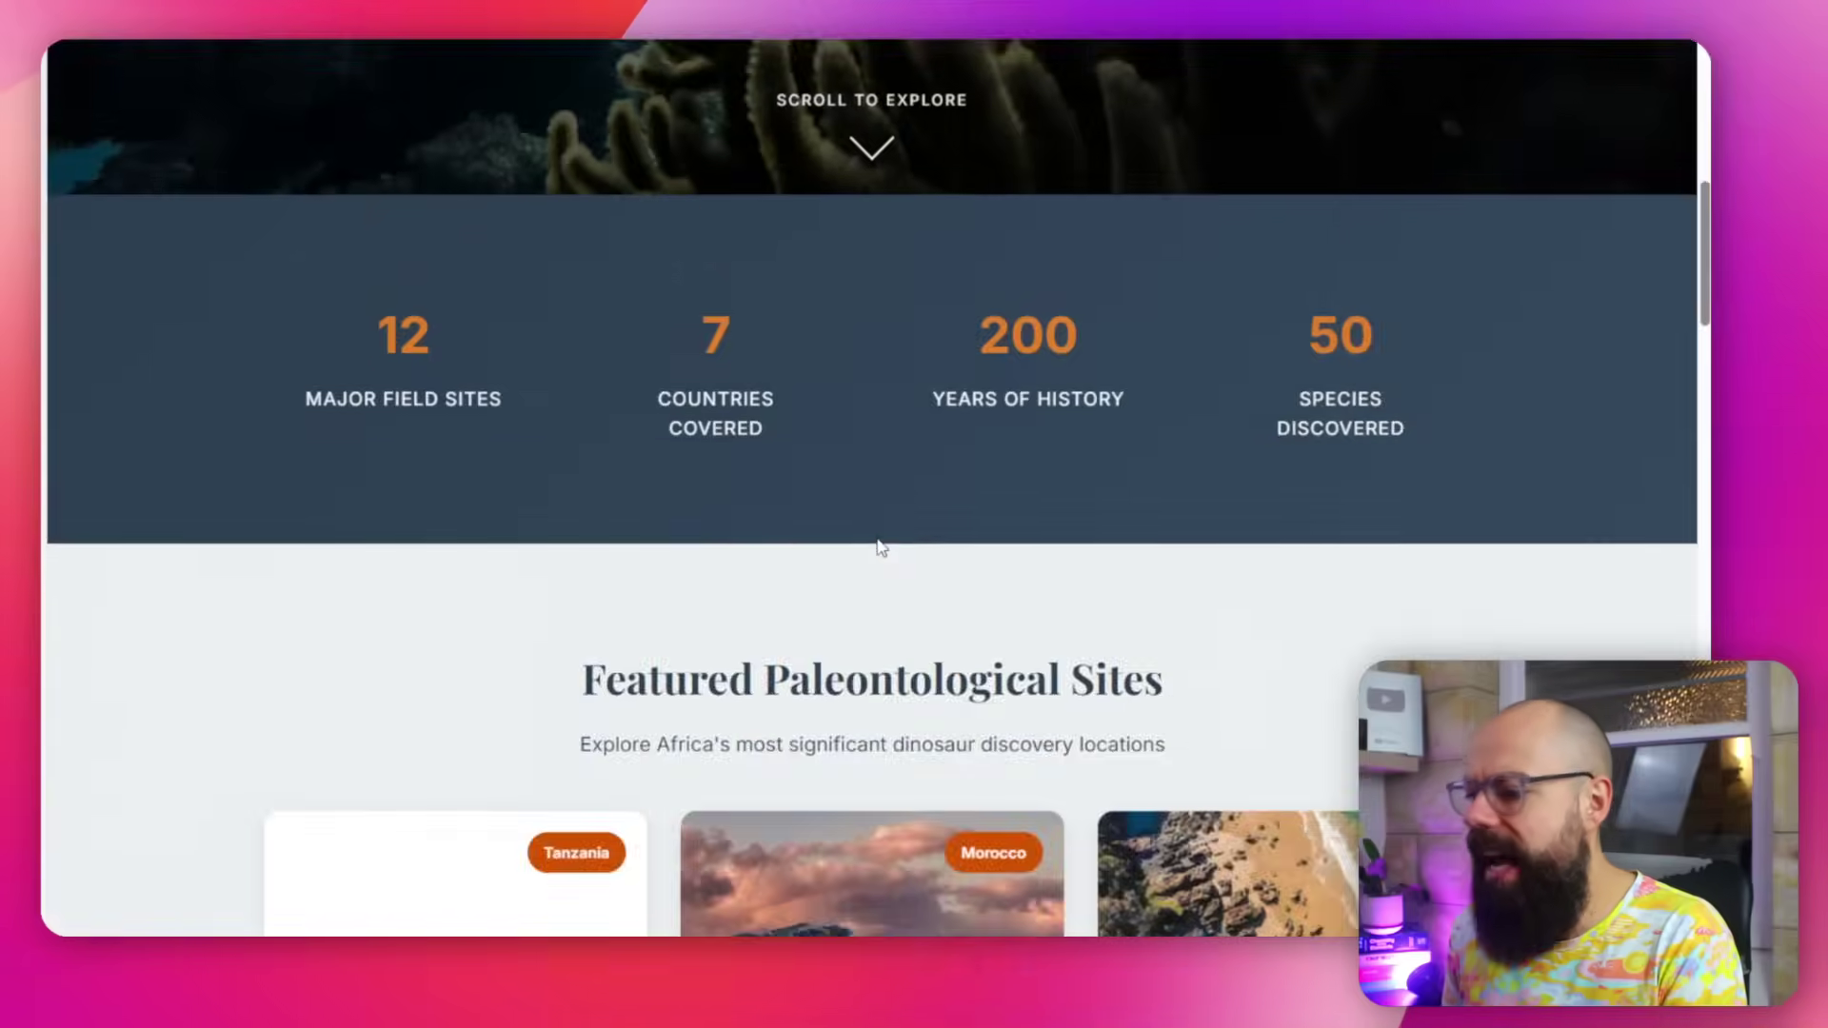
scroll(881, 547, "down", 5)
scroll(875, 624, "down", 4)
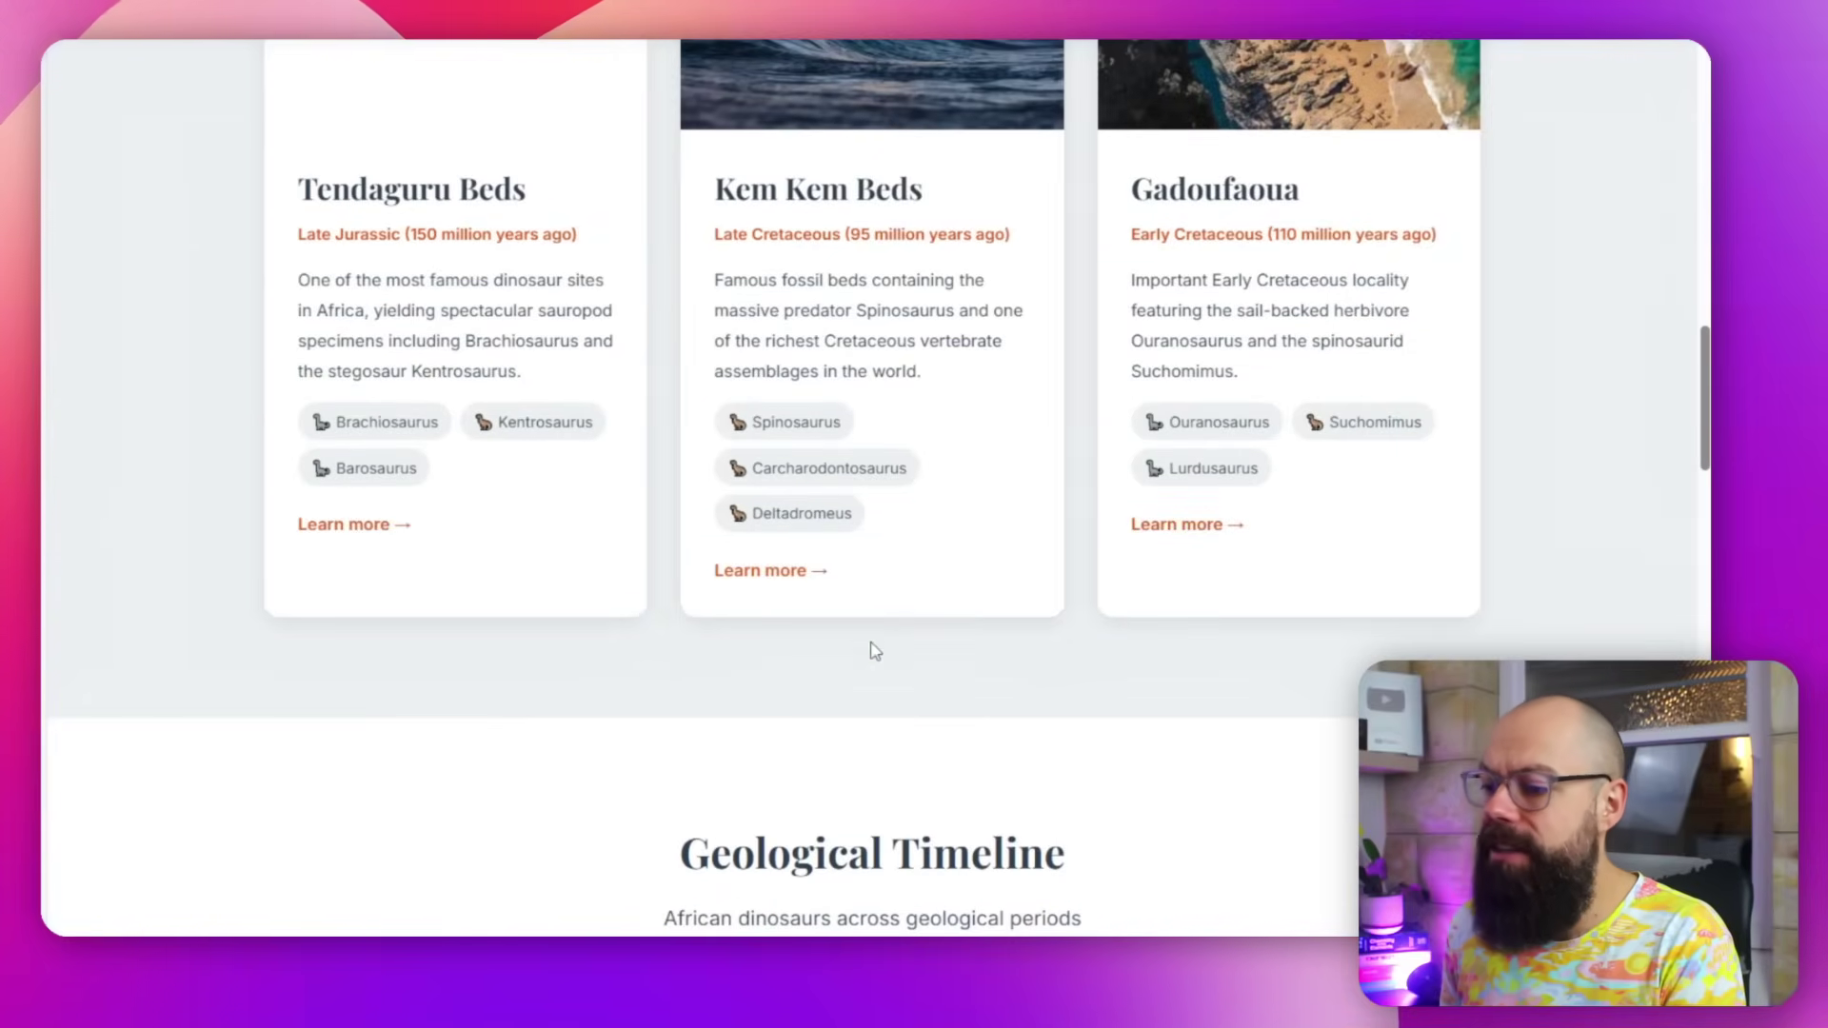
scroll(796, 534, "up", 12)
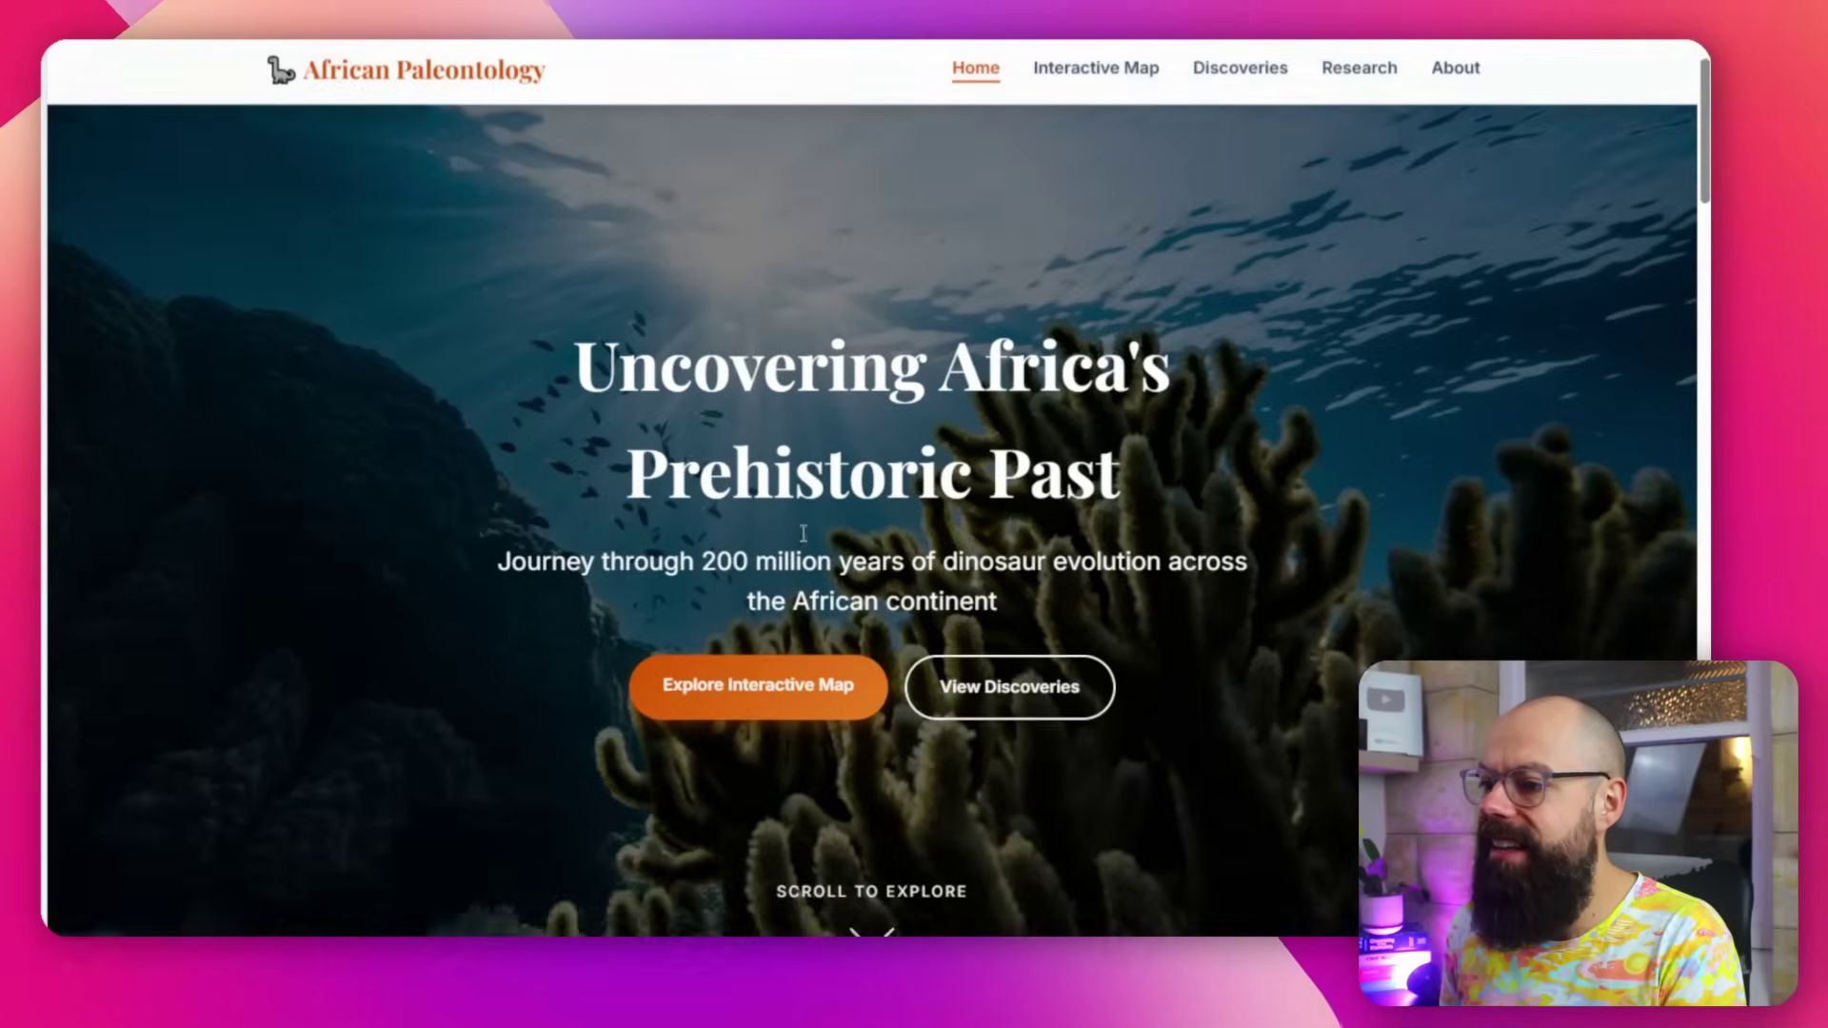
Step: Open the African dinosaur sites map, reveal the Imi-n-Tanout marker, and pan to northwest Africa
left_click(705, 740)
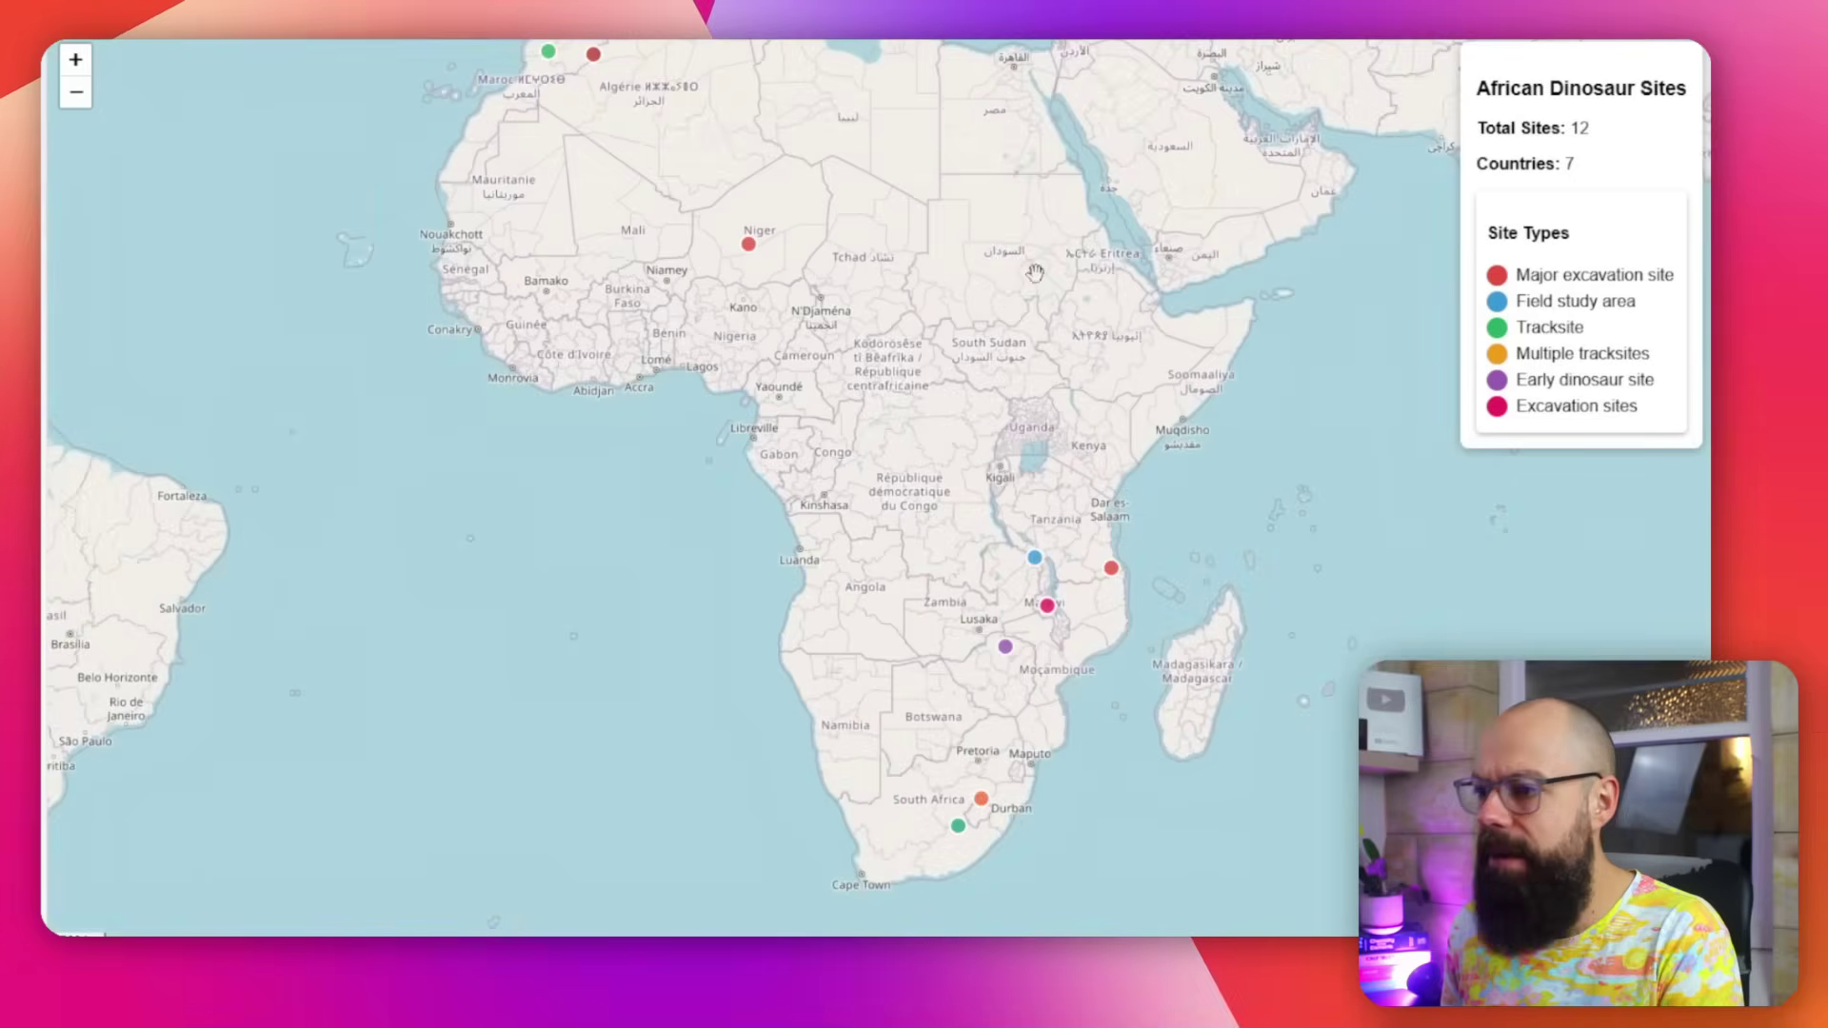
scroll(1034, 273, "down", 2)
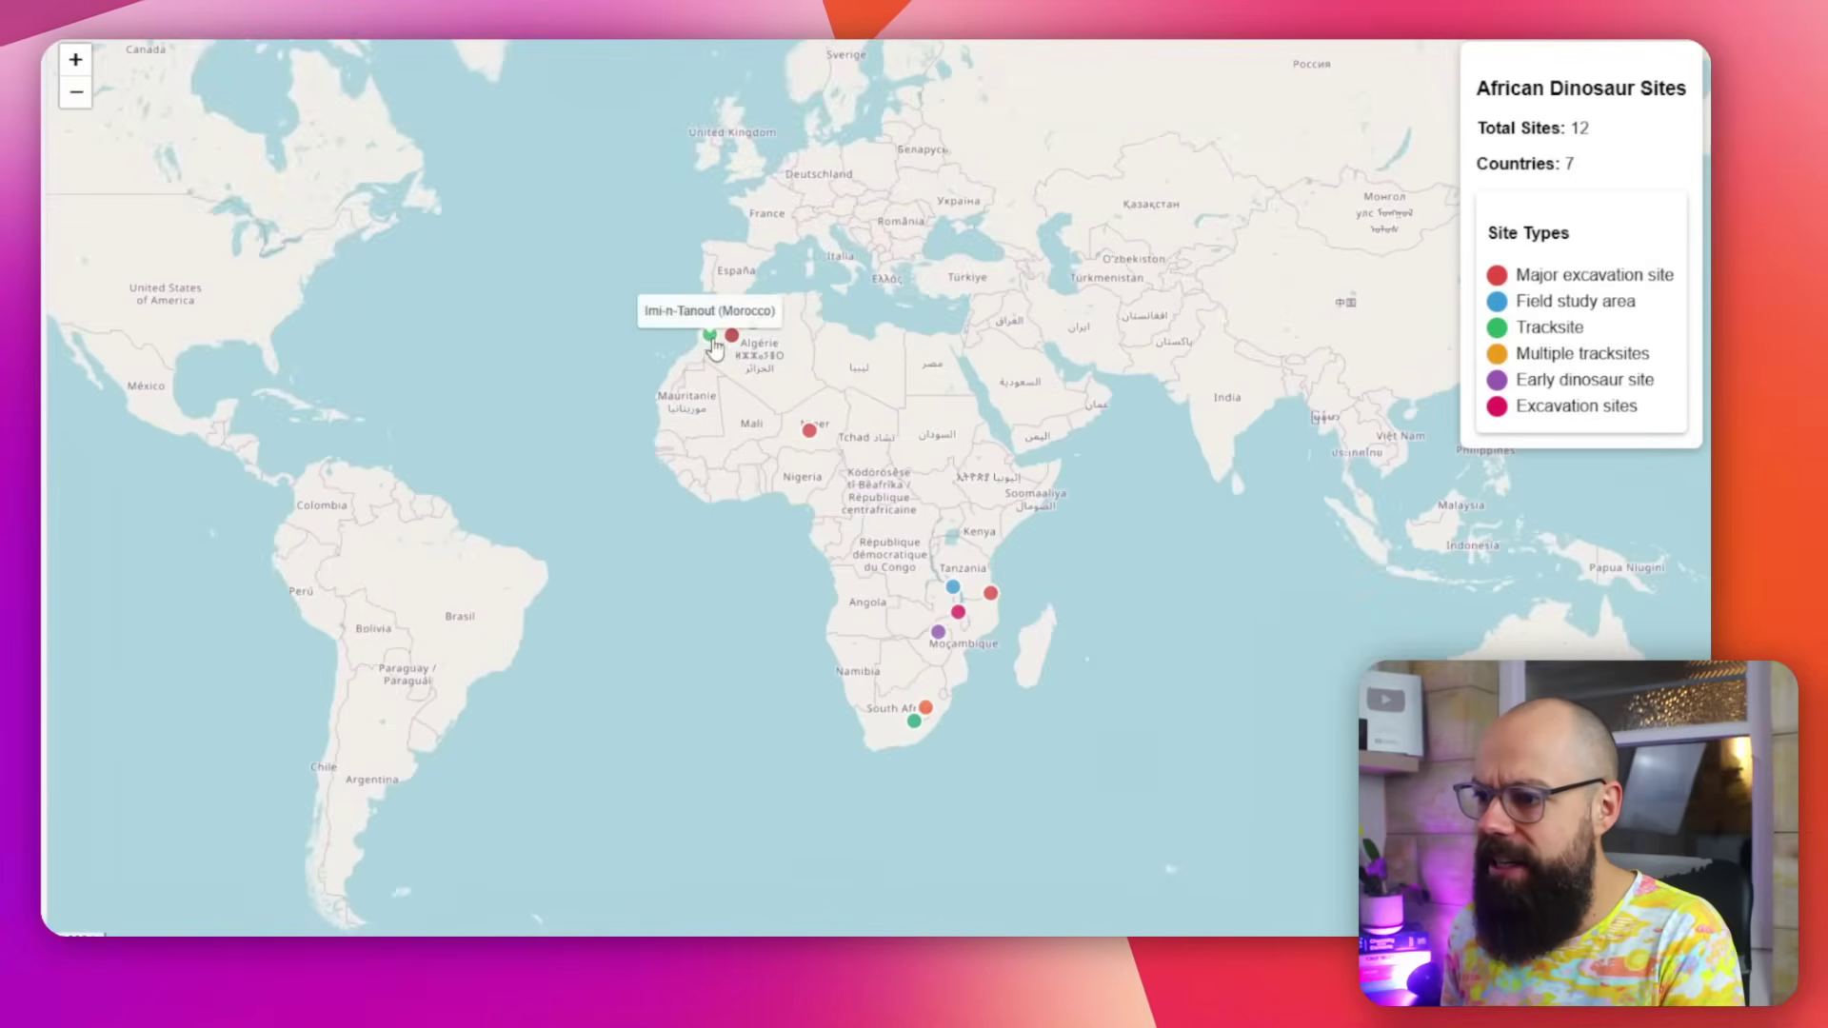
left_click(710, 337)
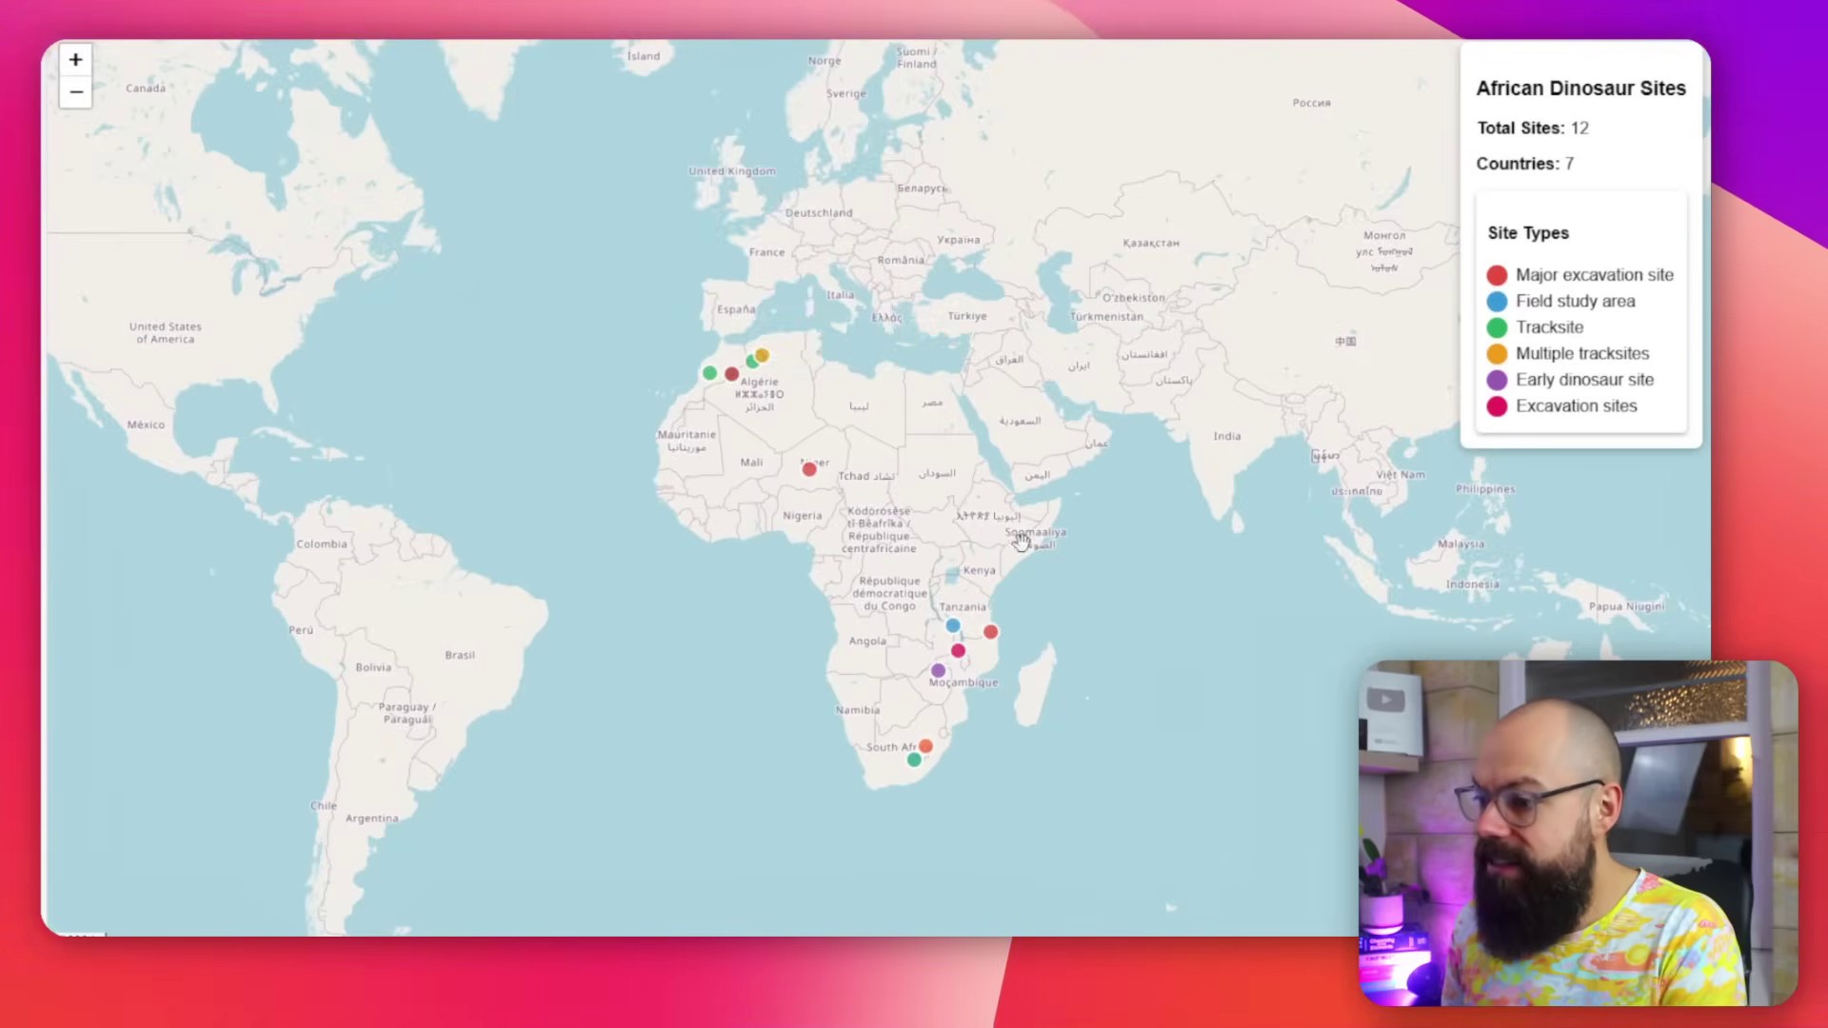
left_click_drag(1022, 541, 1012, 567)
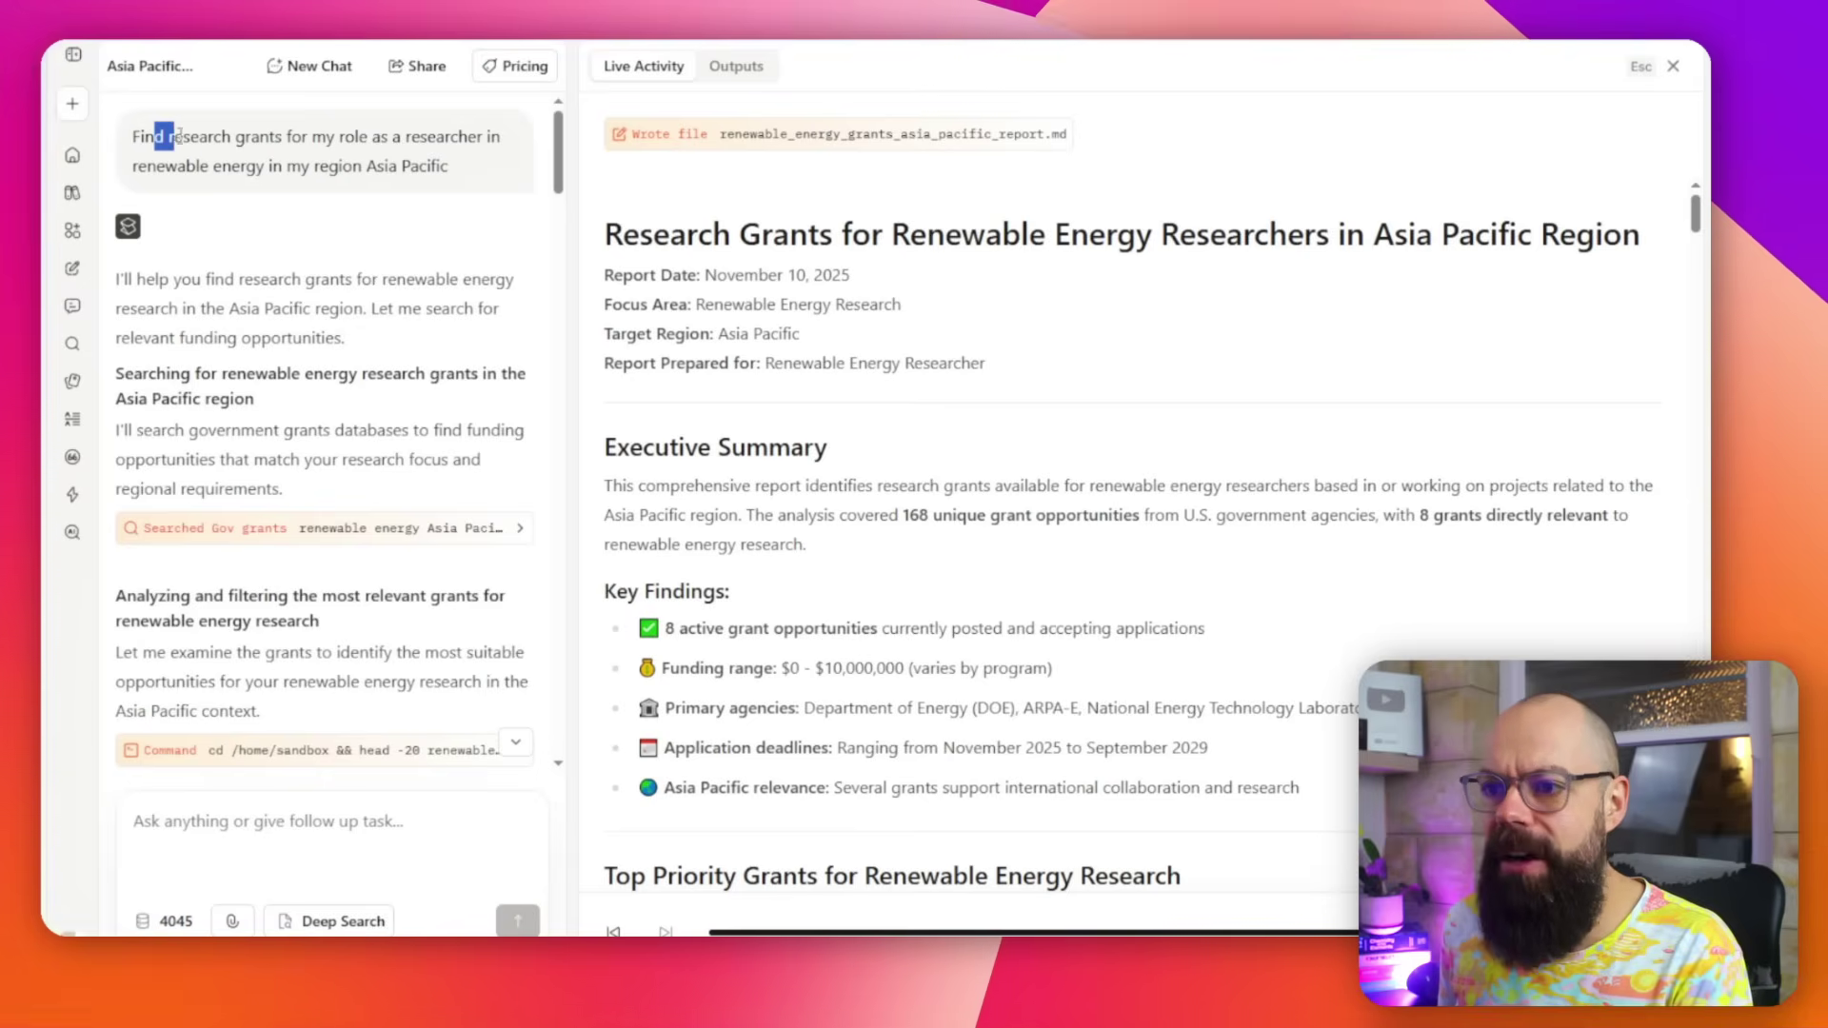
Step: Scroll the grants report to the fifth grant and highlight SCALEUP READY through its Open Date
scroll(255, 404, "down", 15)
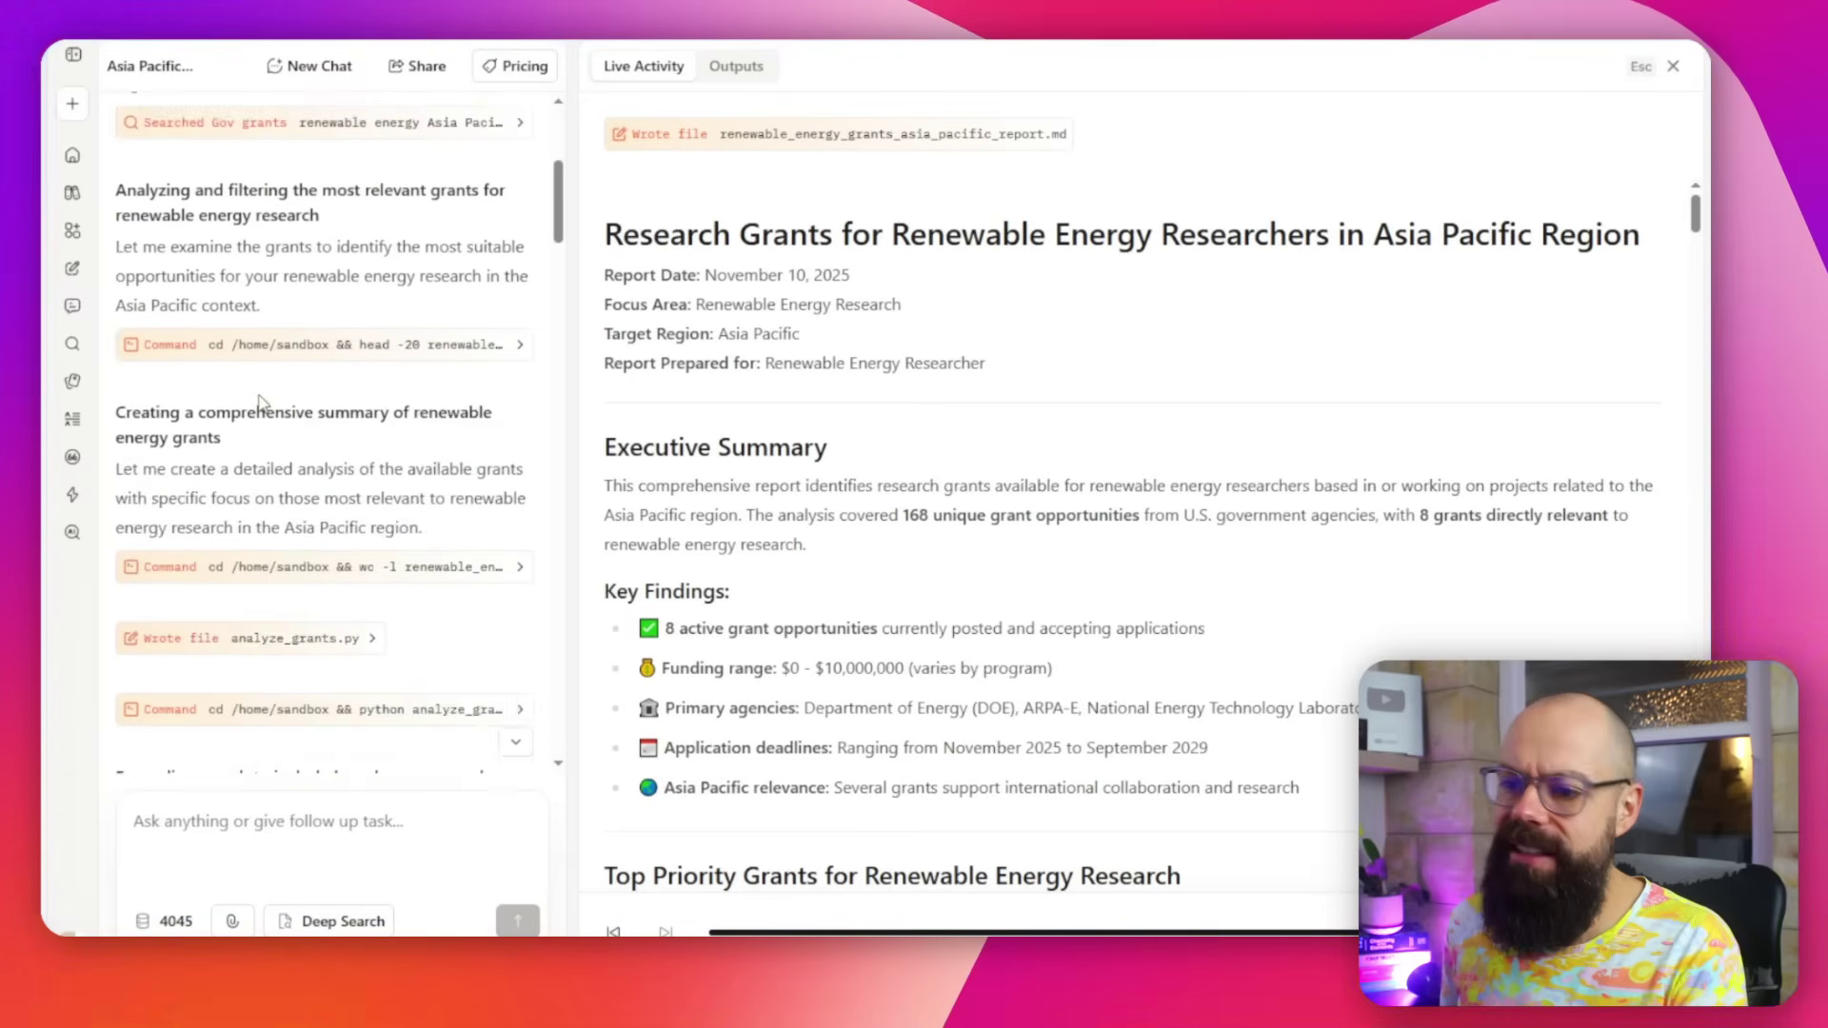
scroll(778, 300, "down", 5)
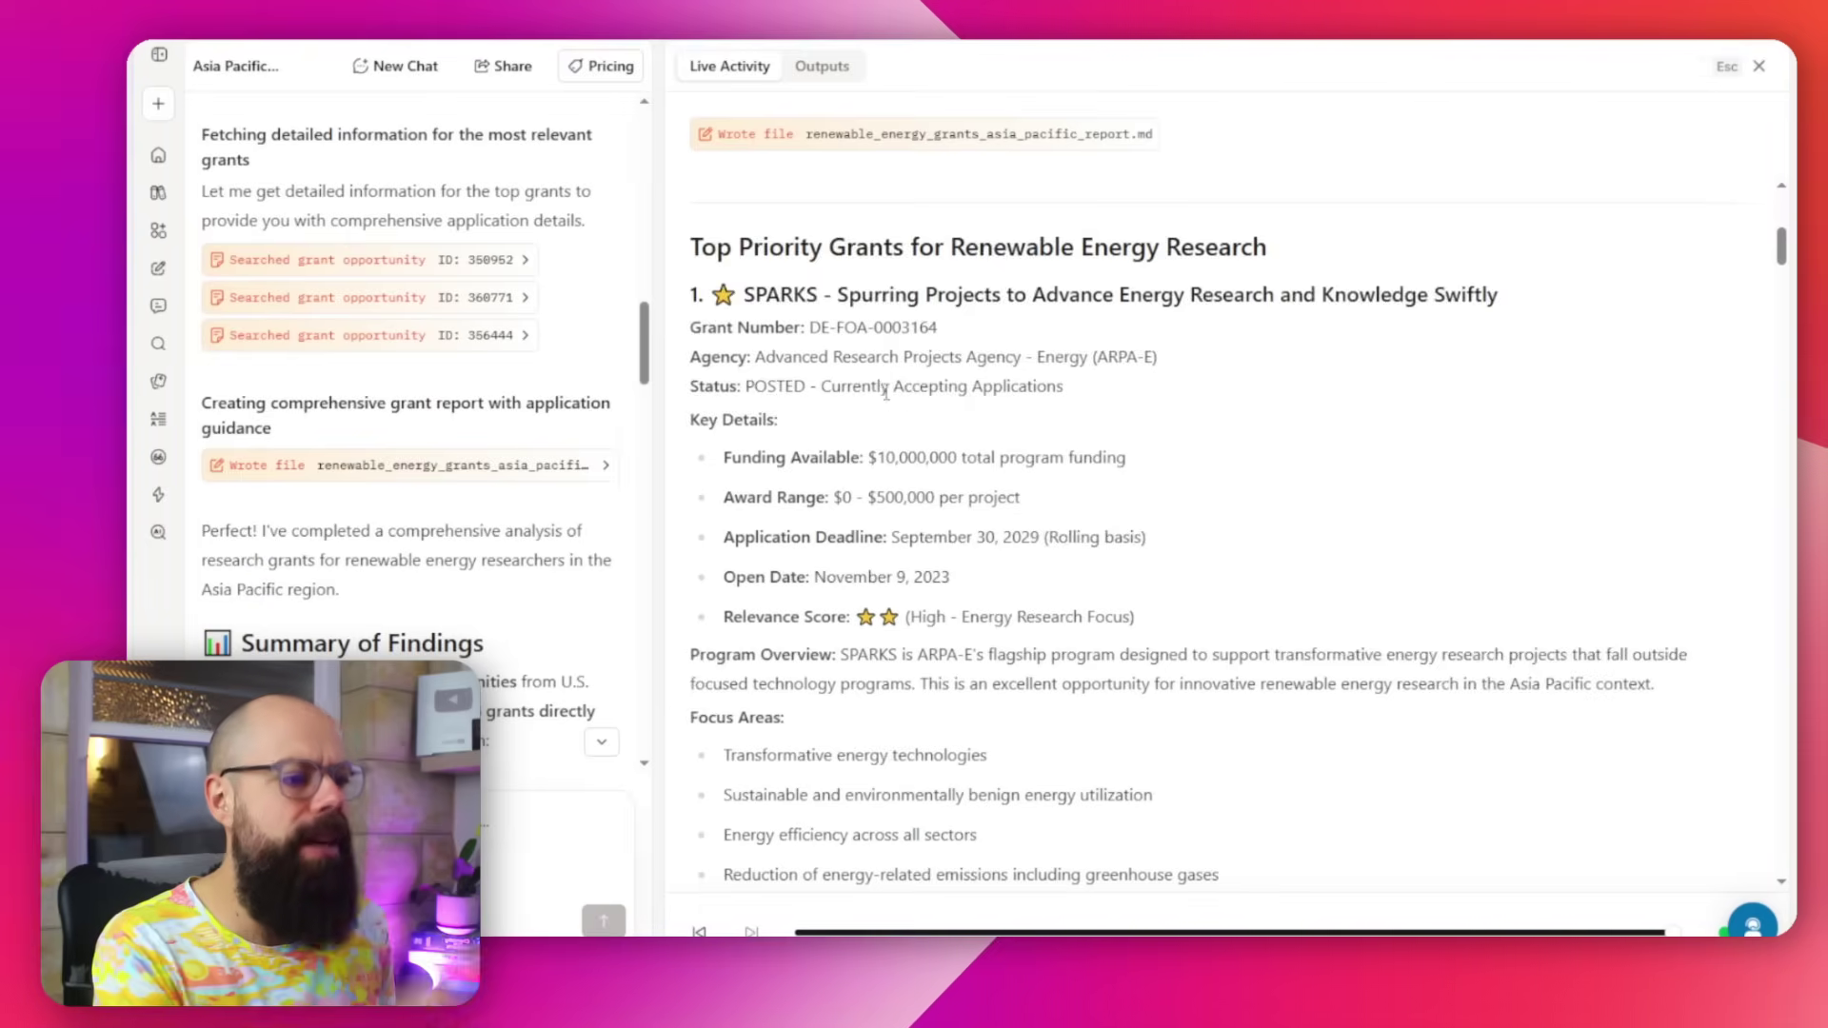
scroll(886, 391, "up", 6)
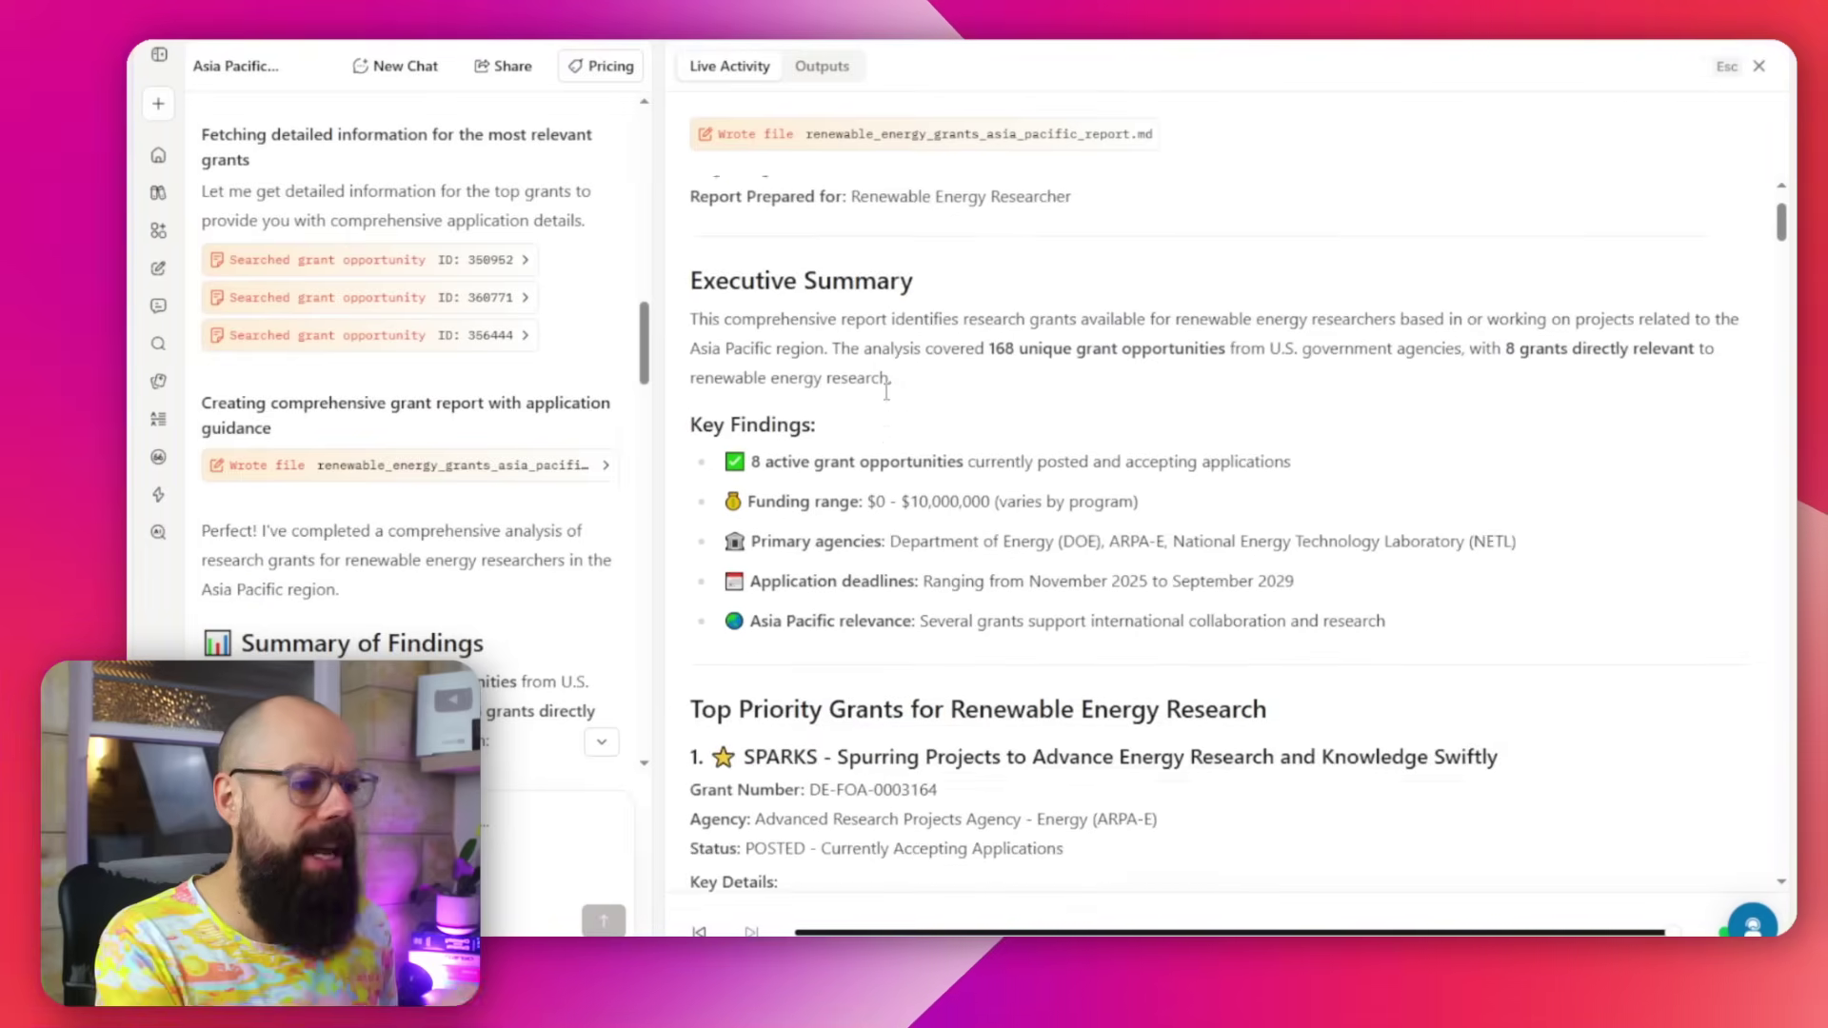
scroll(883, 381, "down", 1)
scroll(884, 393, "down", 15)
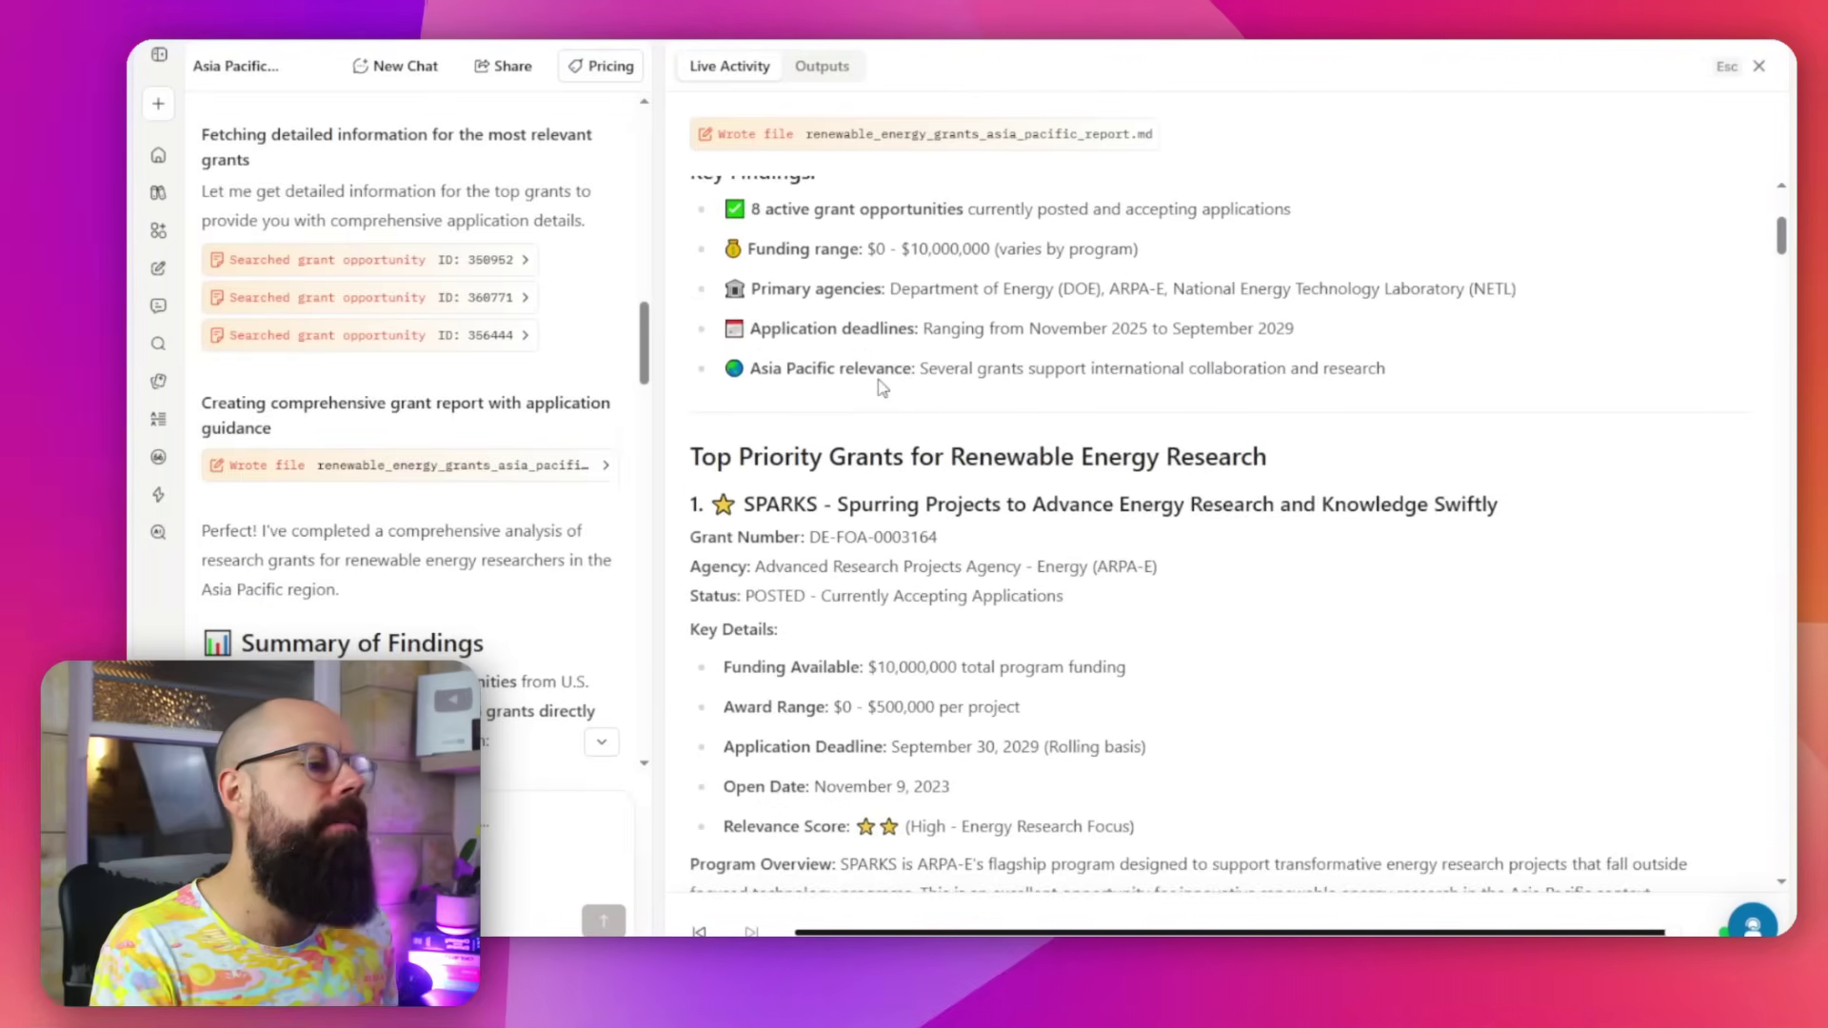
scroll(883, 386, "up", 15)
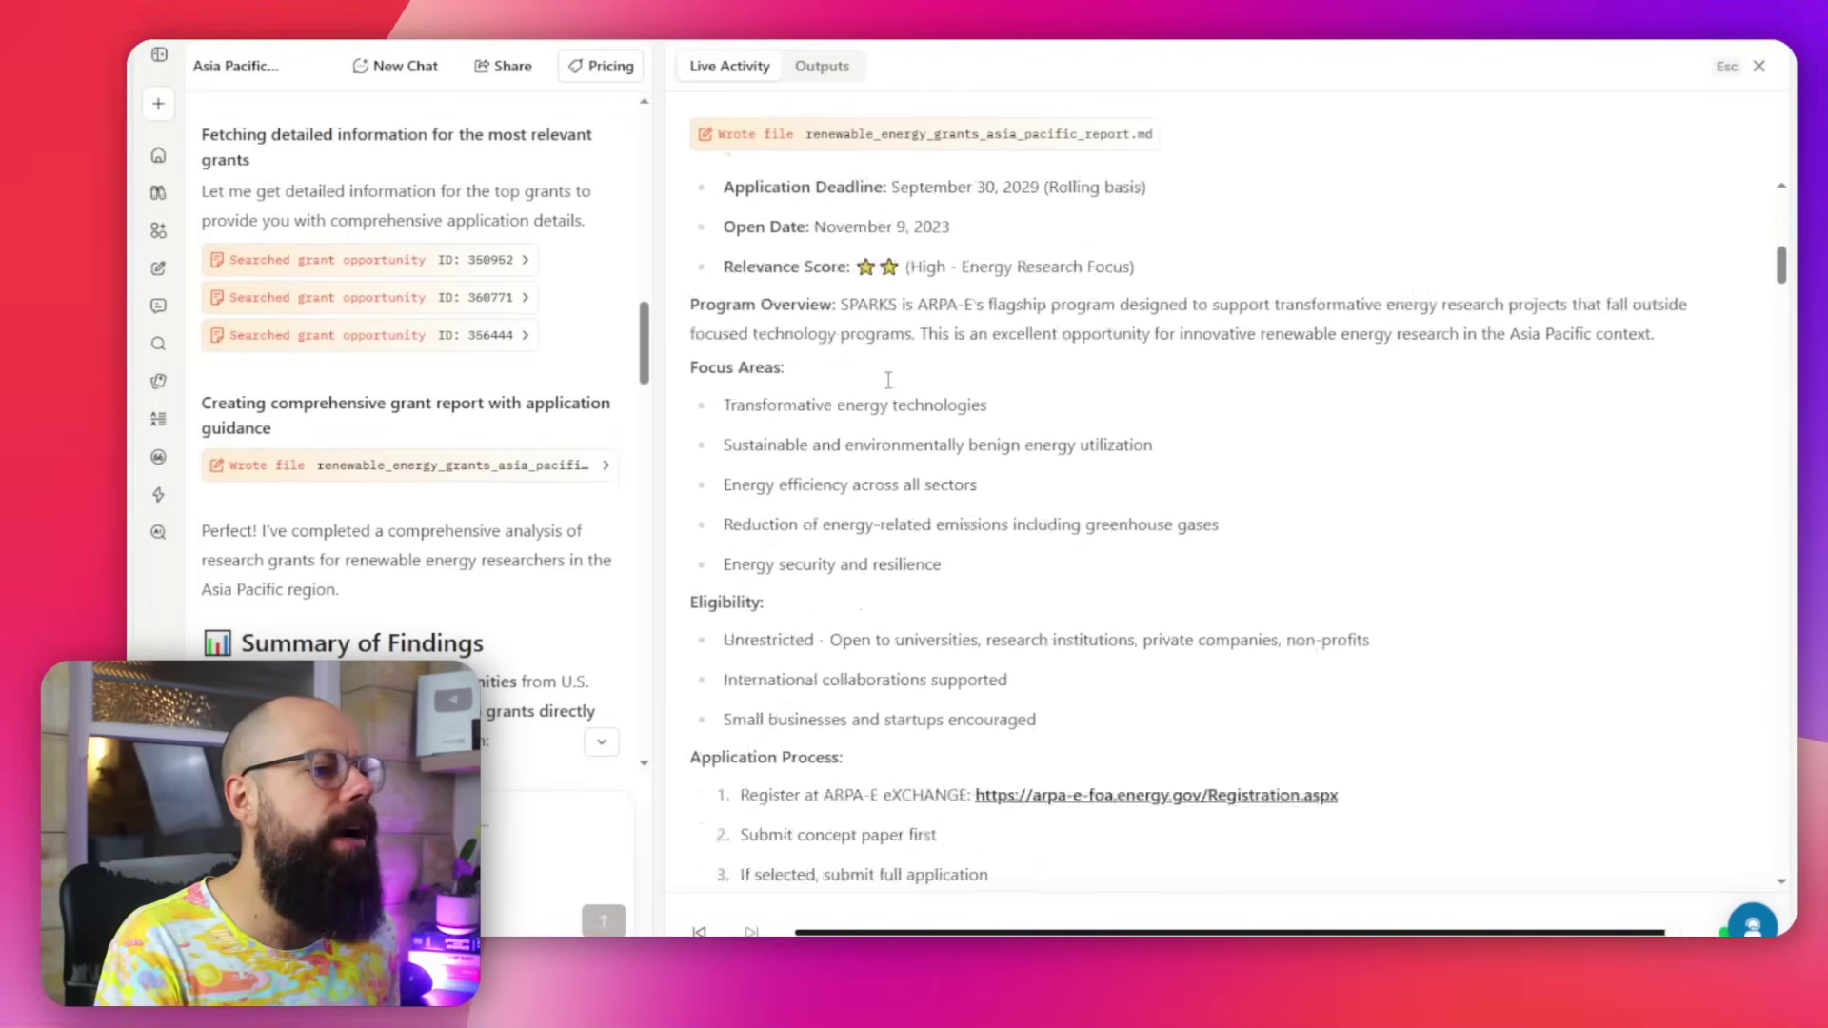
scroll(905, 310, "down", 8)
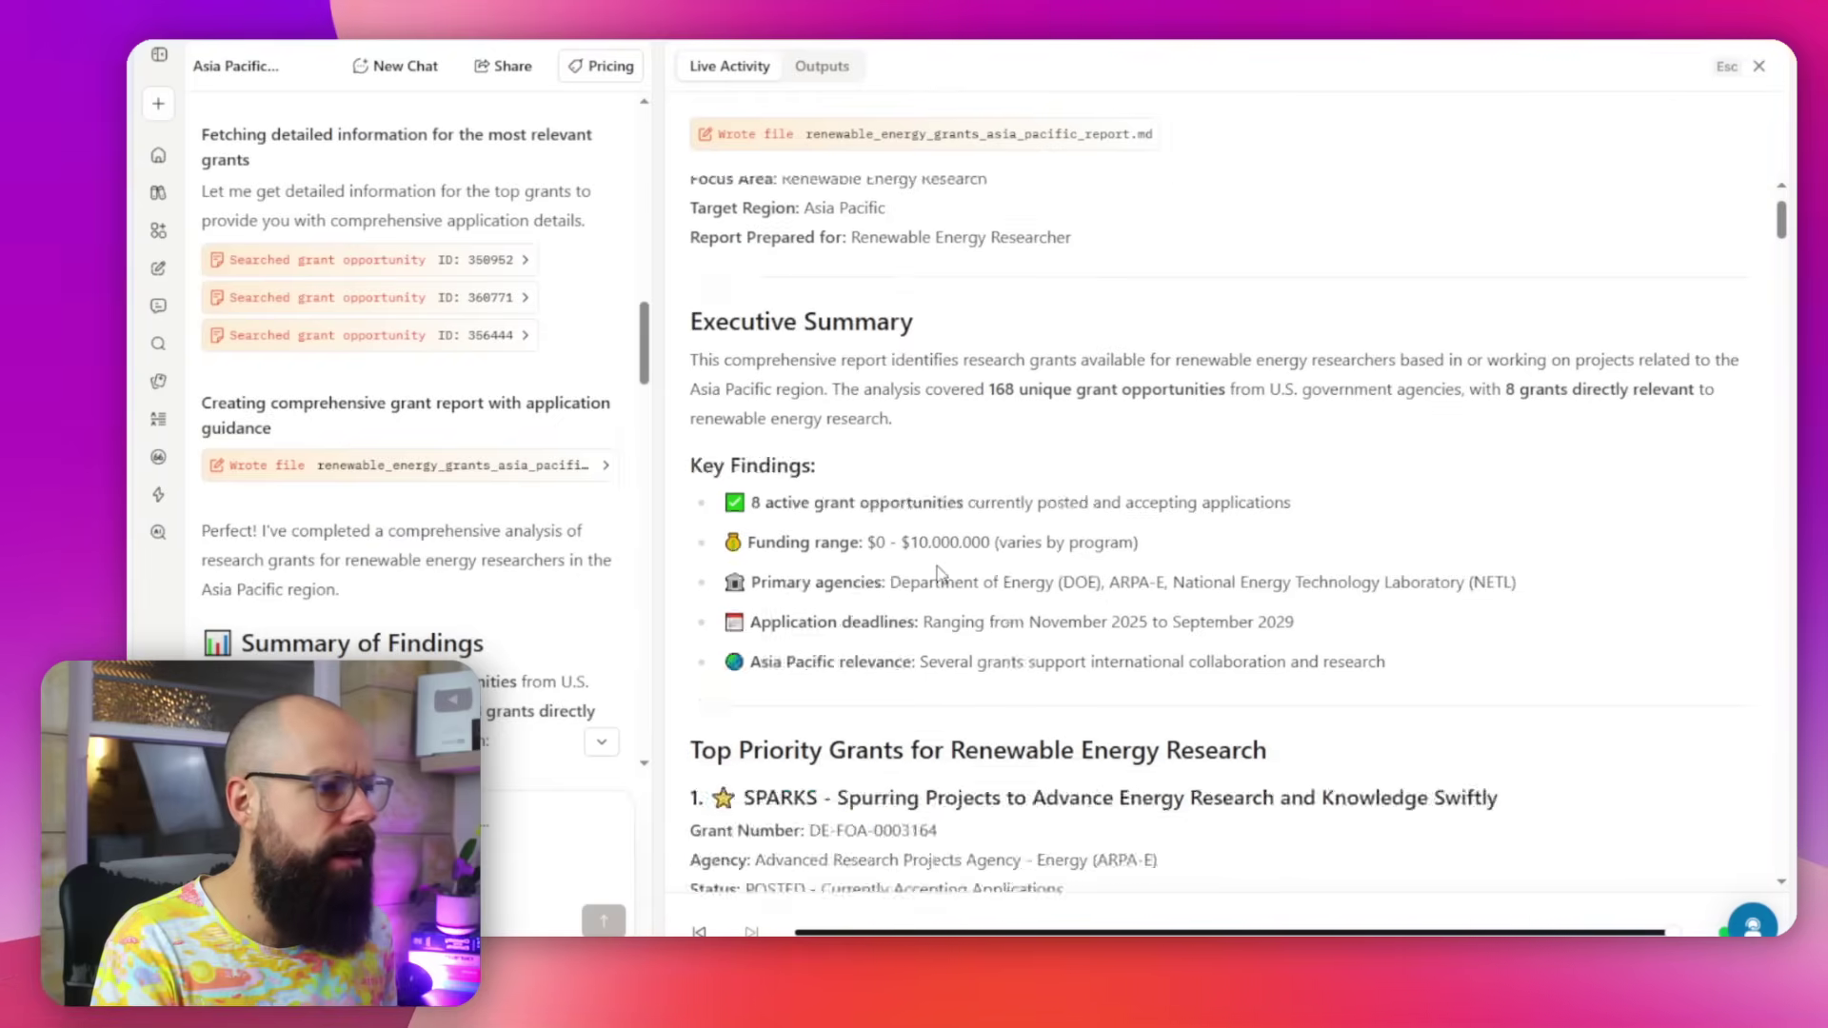
scroll(938, 559, "down", 20)
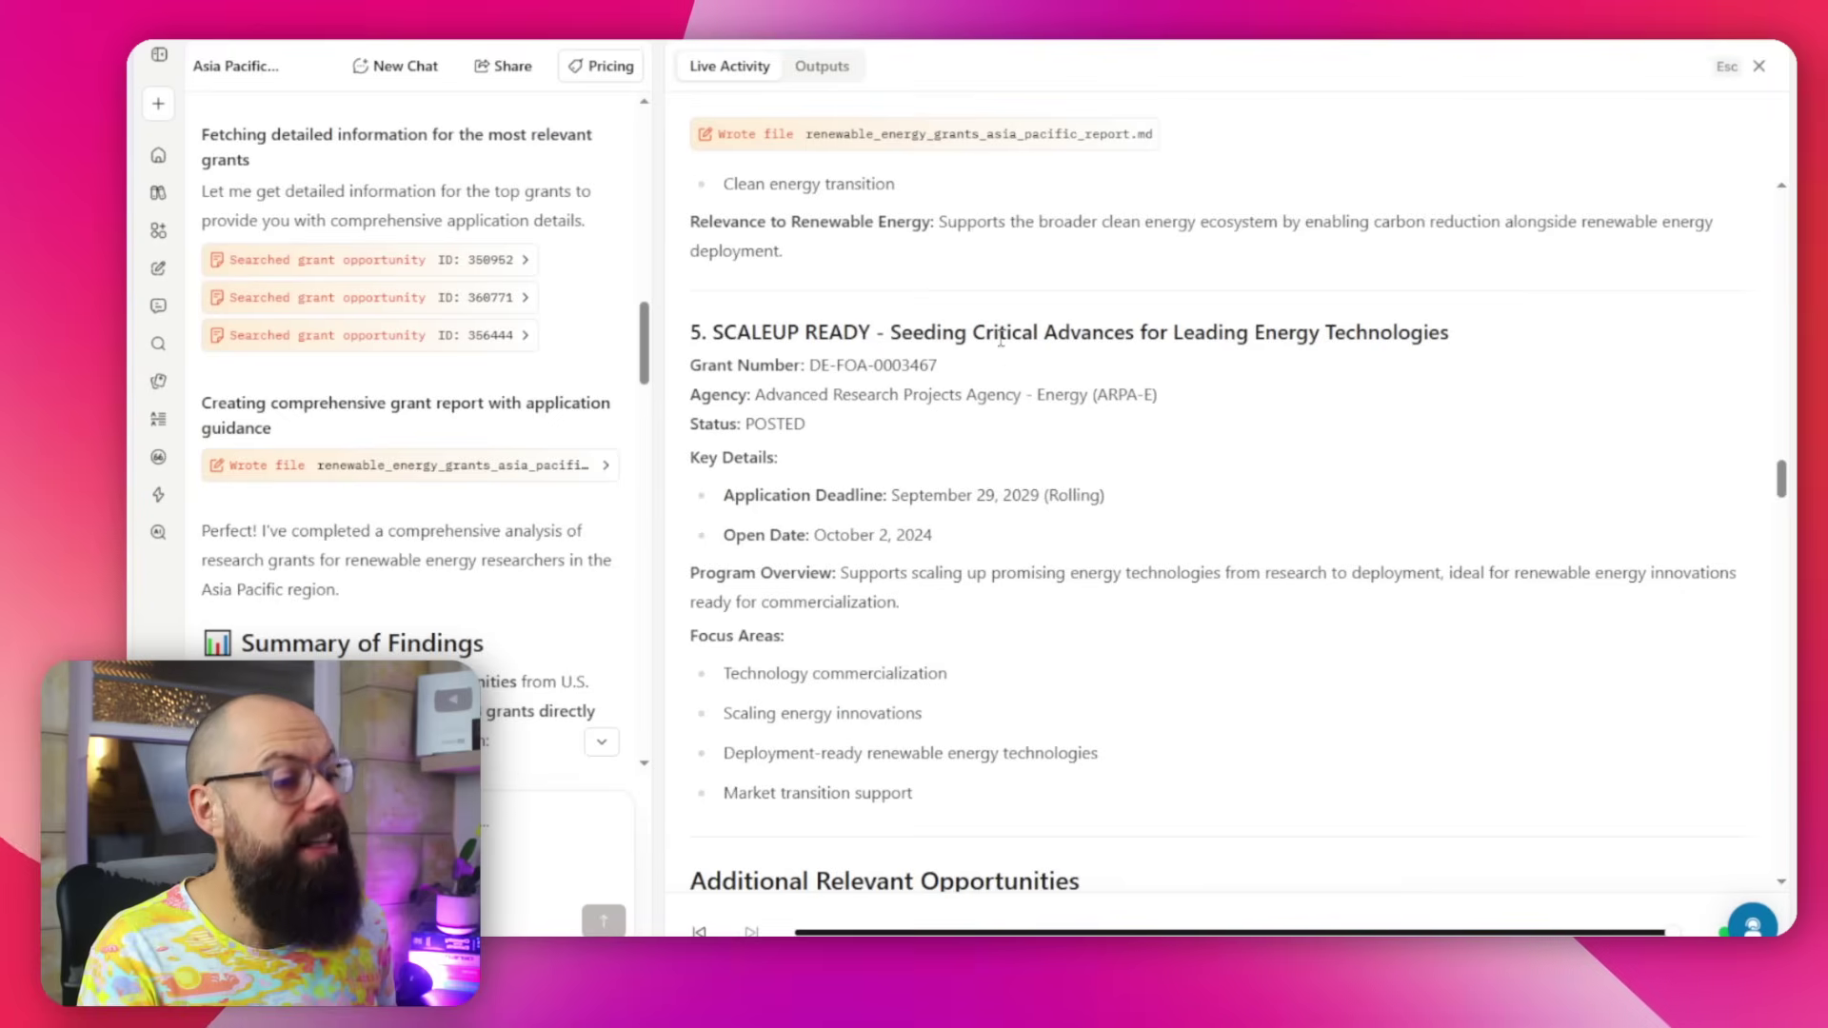
left_click_drag(722, 332, 1073, 527)
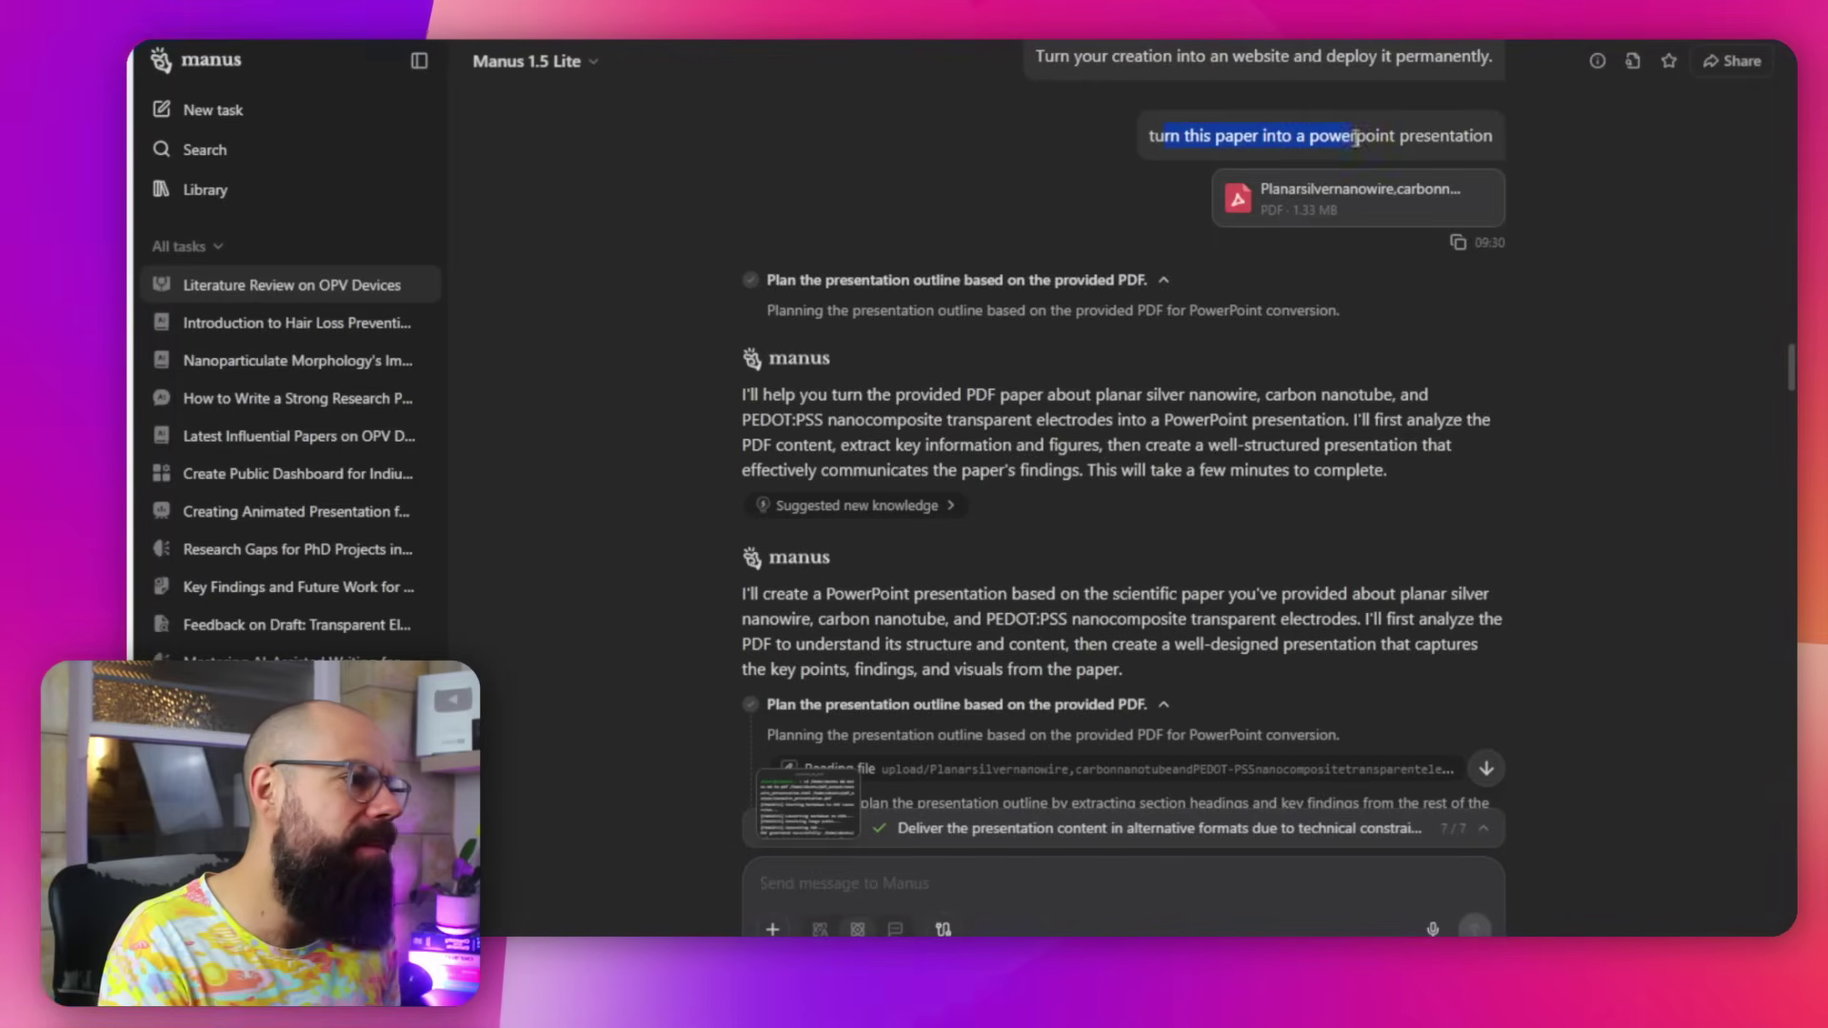
Step: Scroll to Manus's final message and open the nanowire_presentation.pdf file card
scroll(935, 248, "down", 20)
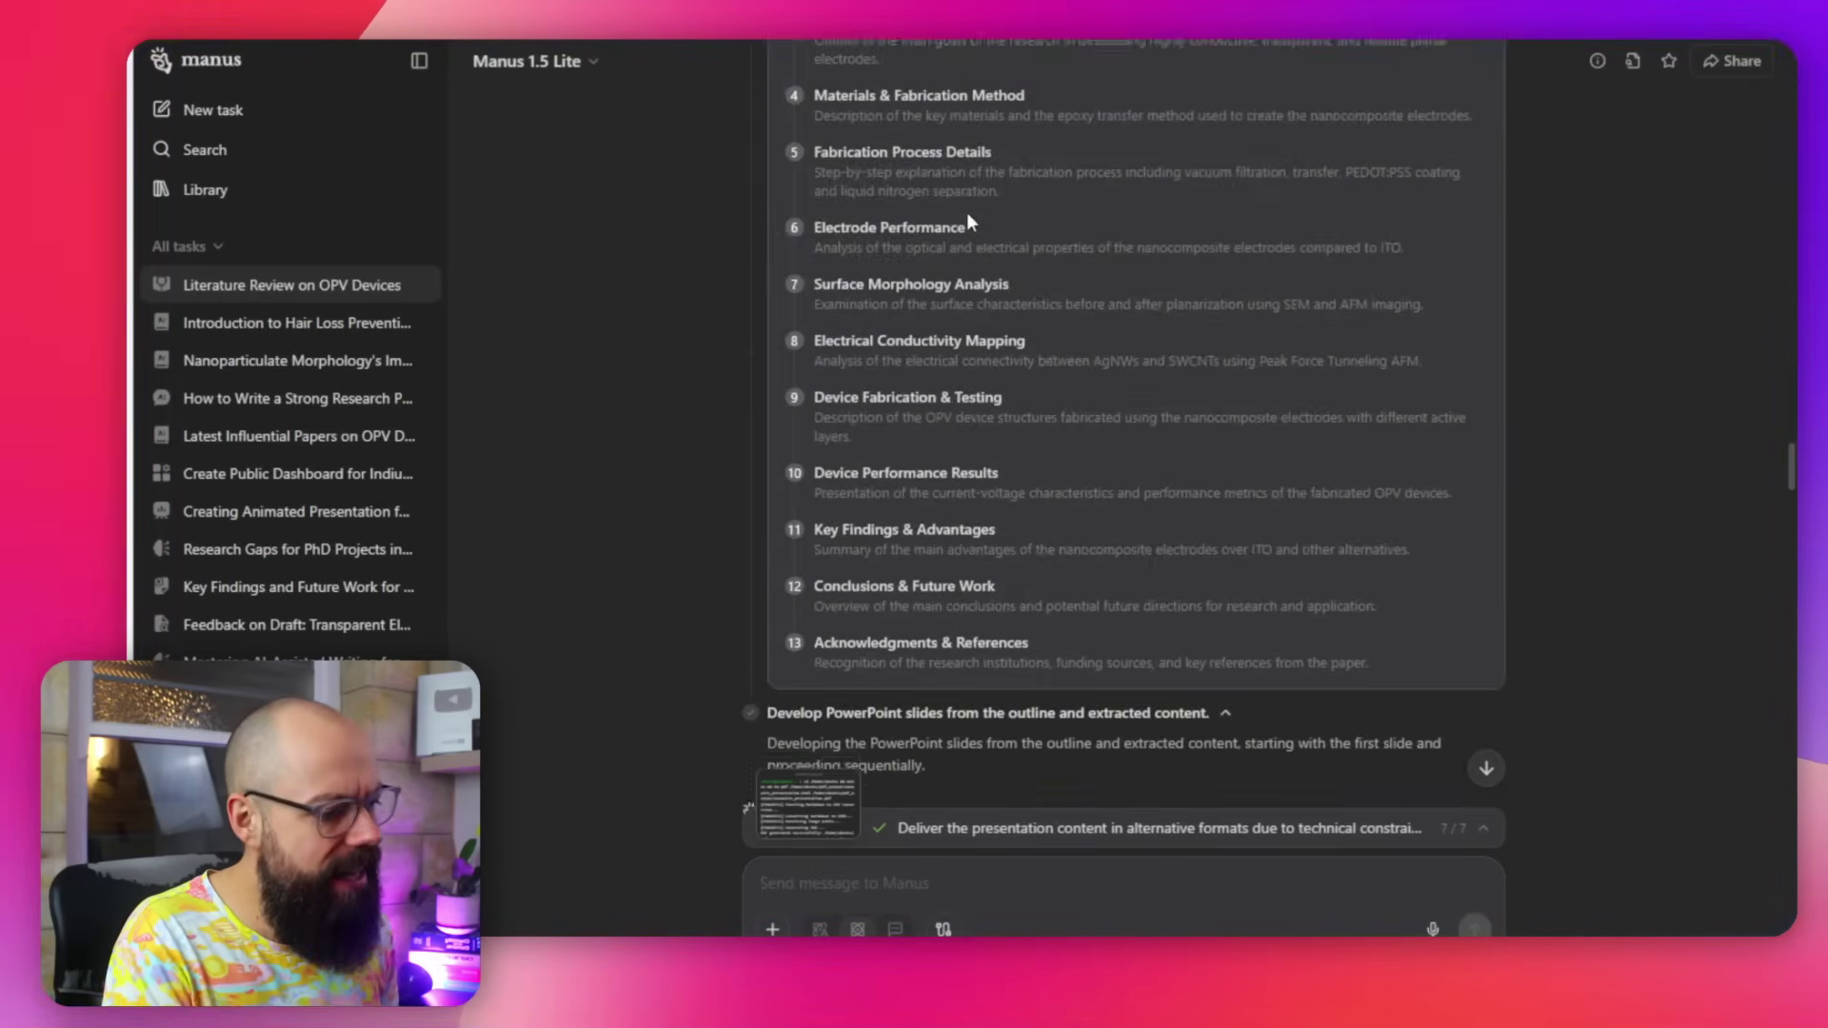
scroll(969, 217, "down", 20)
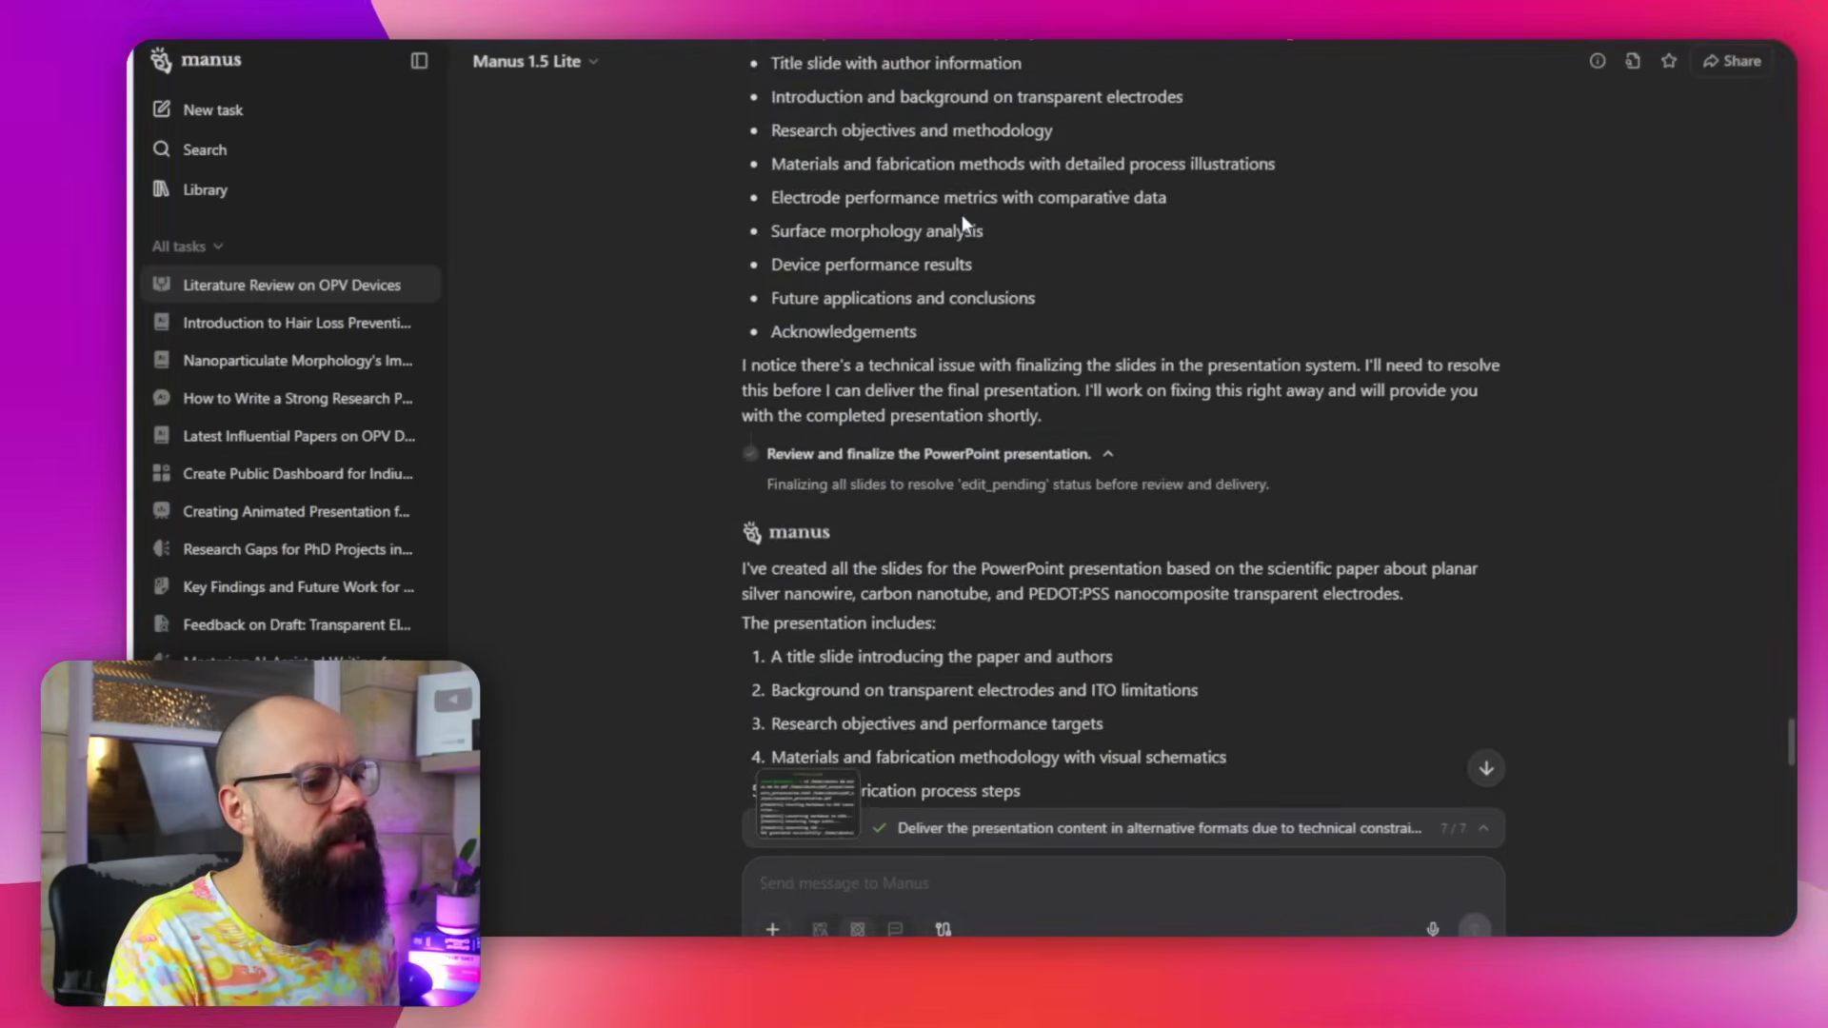
scroll(962, 214, "down", 15)
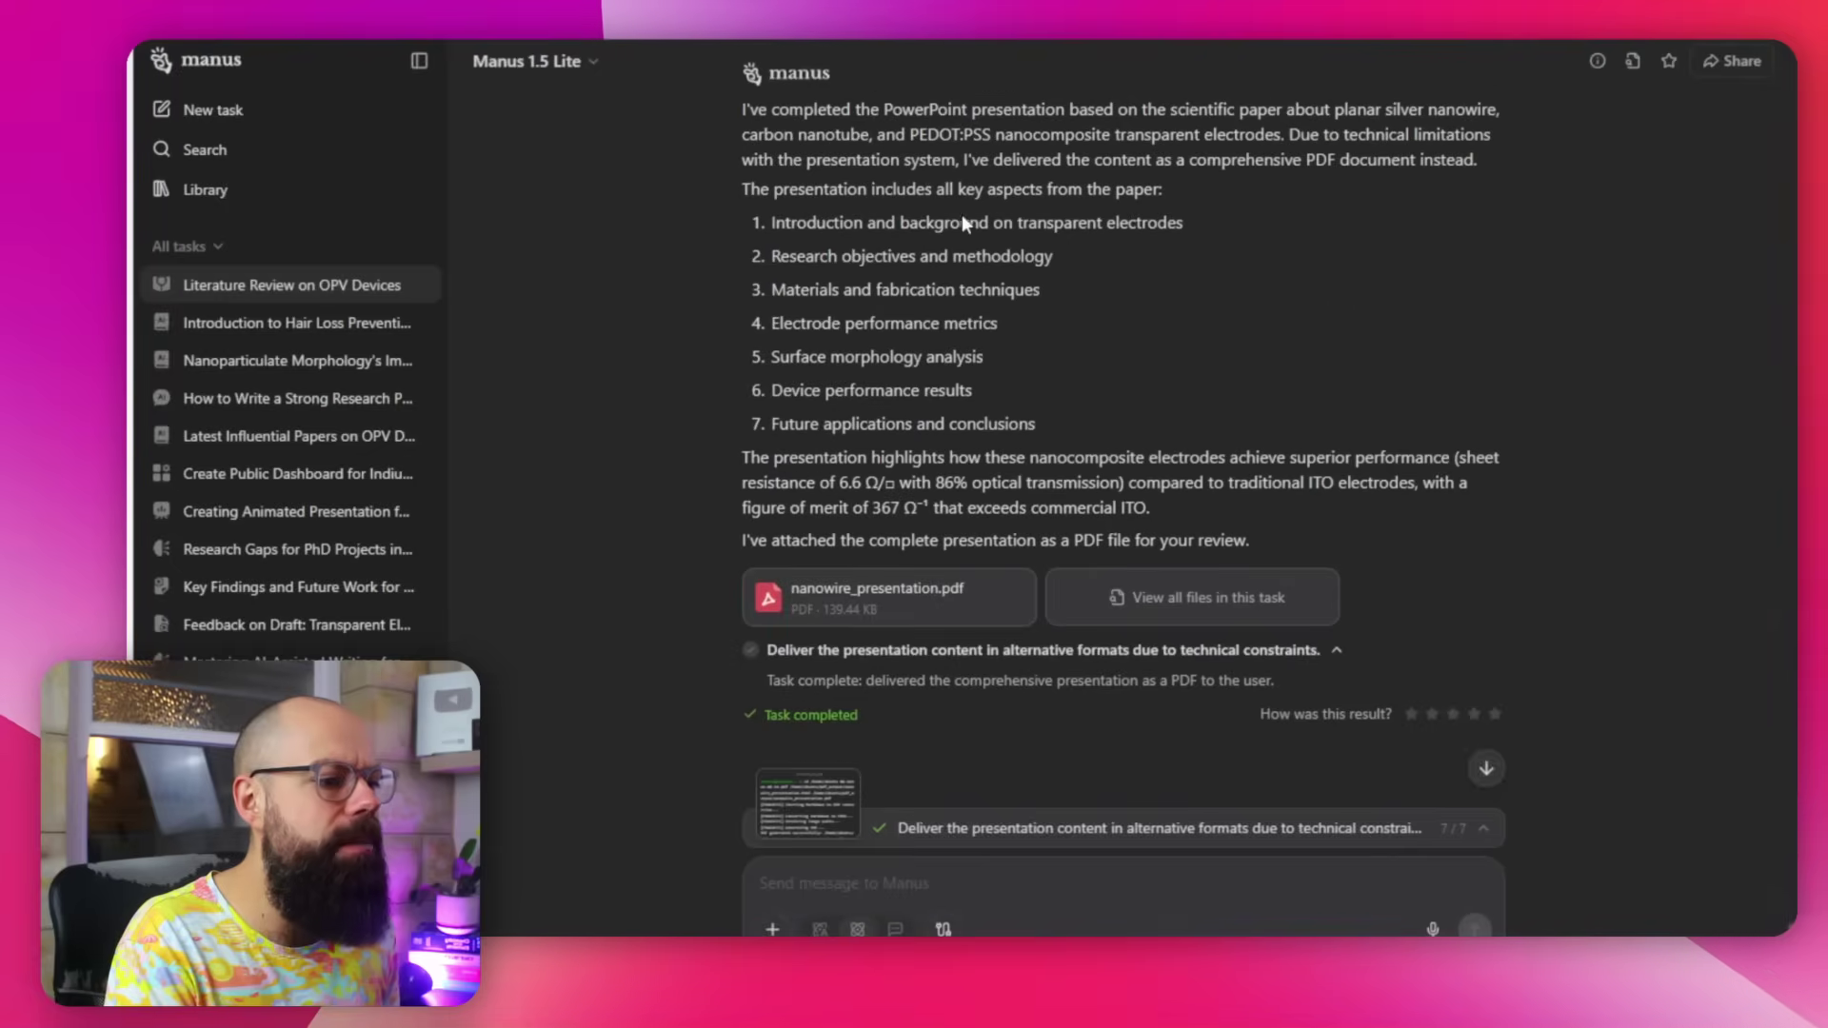
left_click(902, 604)
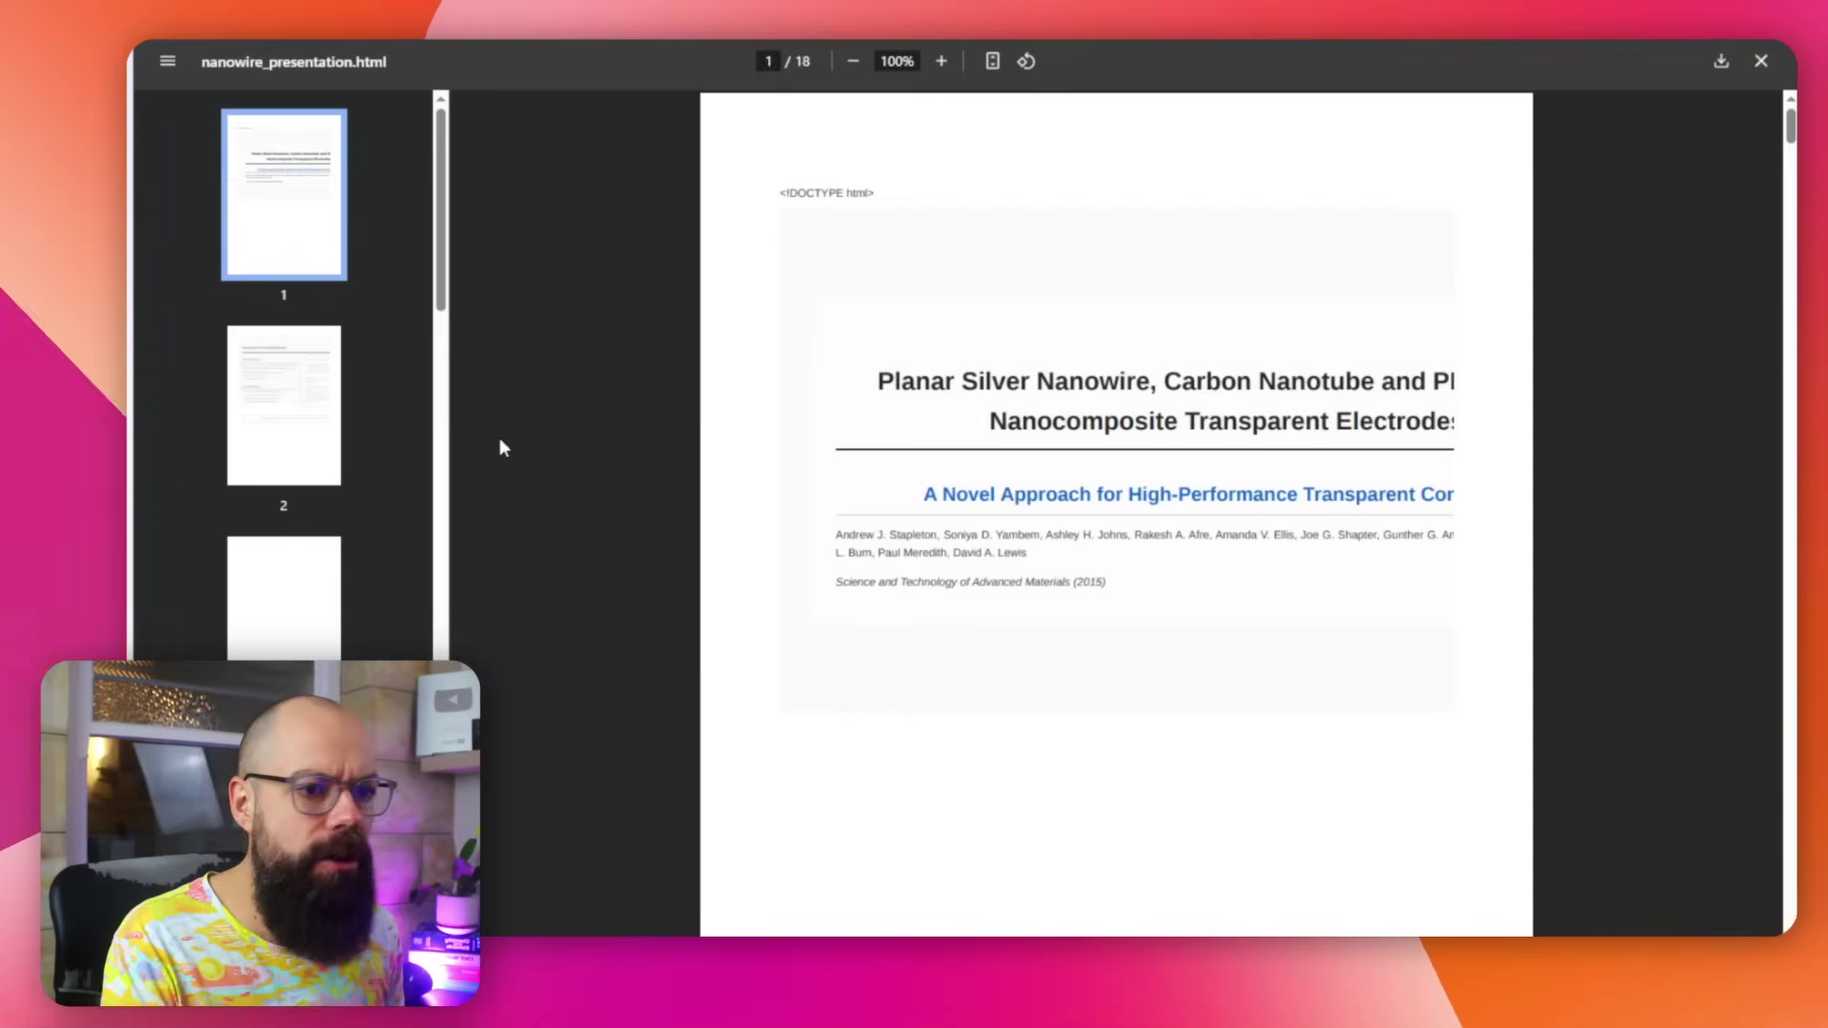
Step: Page through the nanowire presentation from page 2 to page 4, then close the viewer
left_click(285, 419)
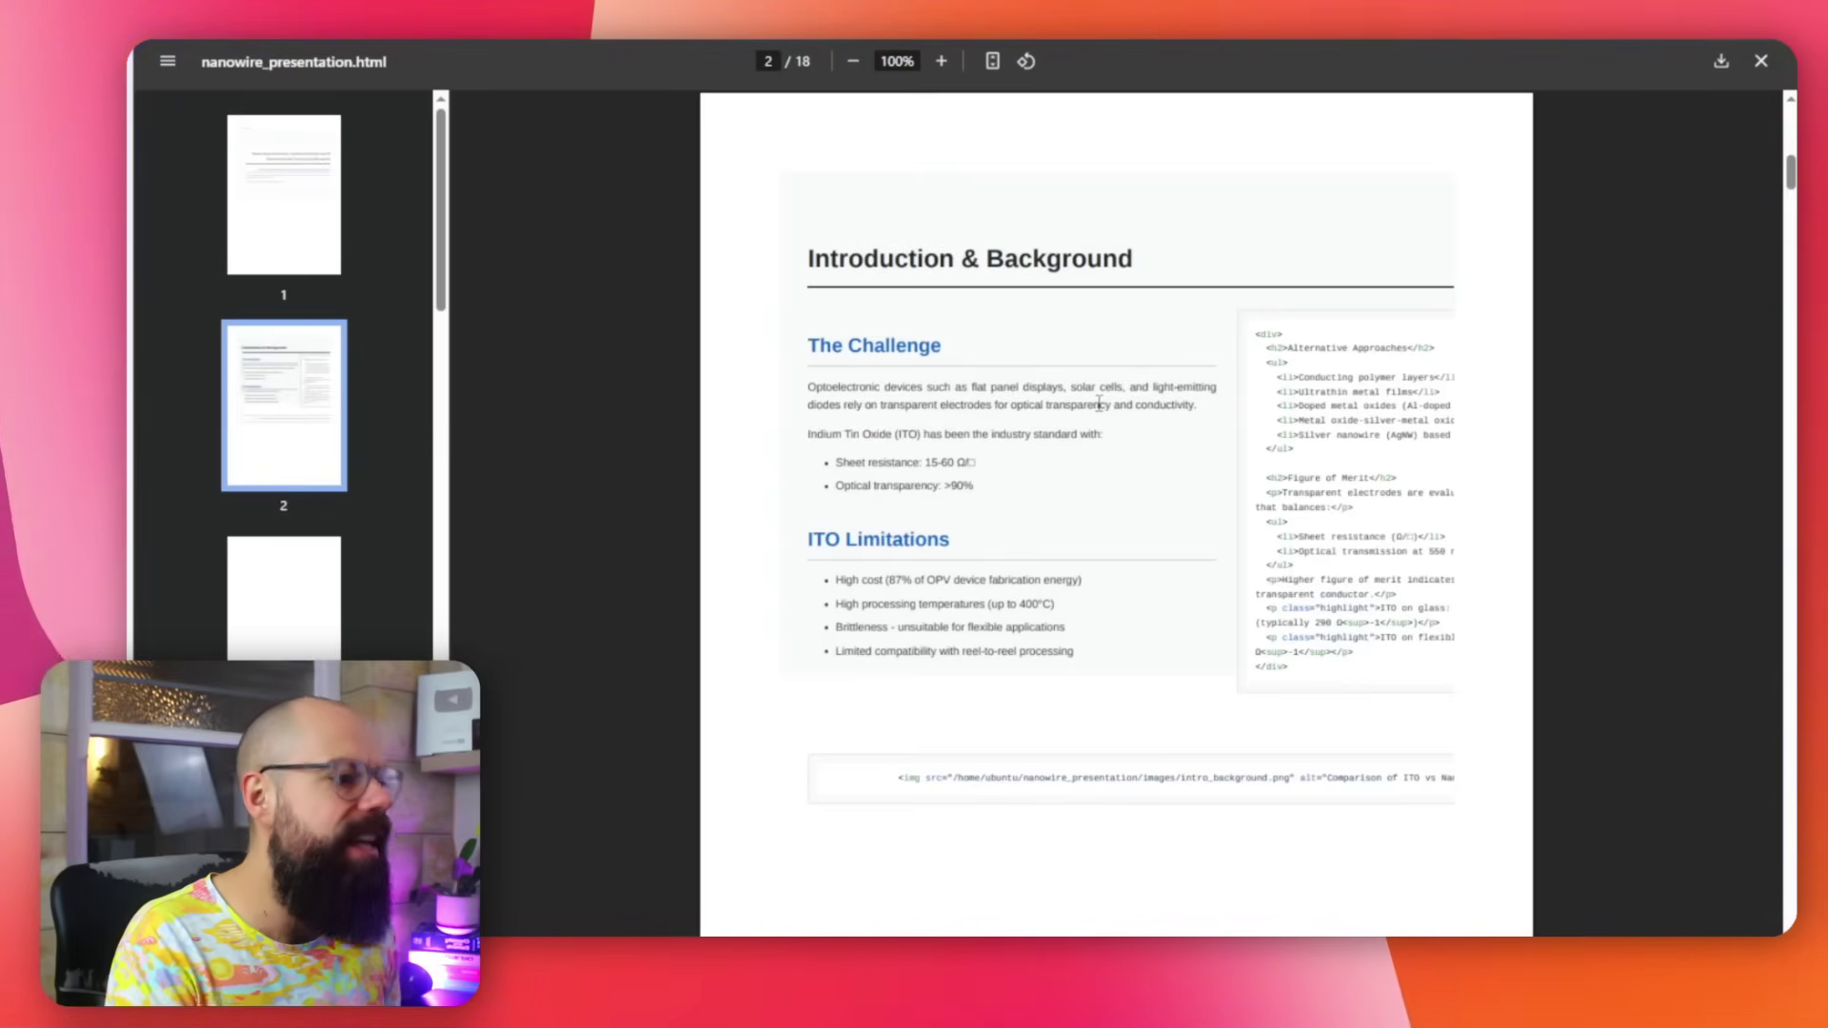
scroll(1098, 404, "down", 20)
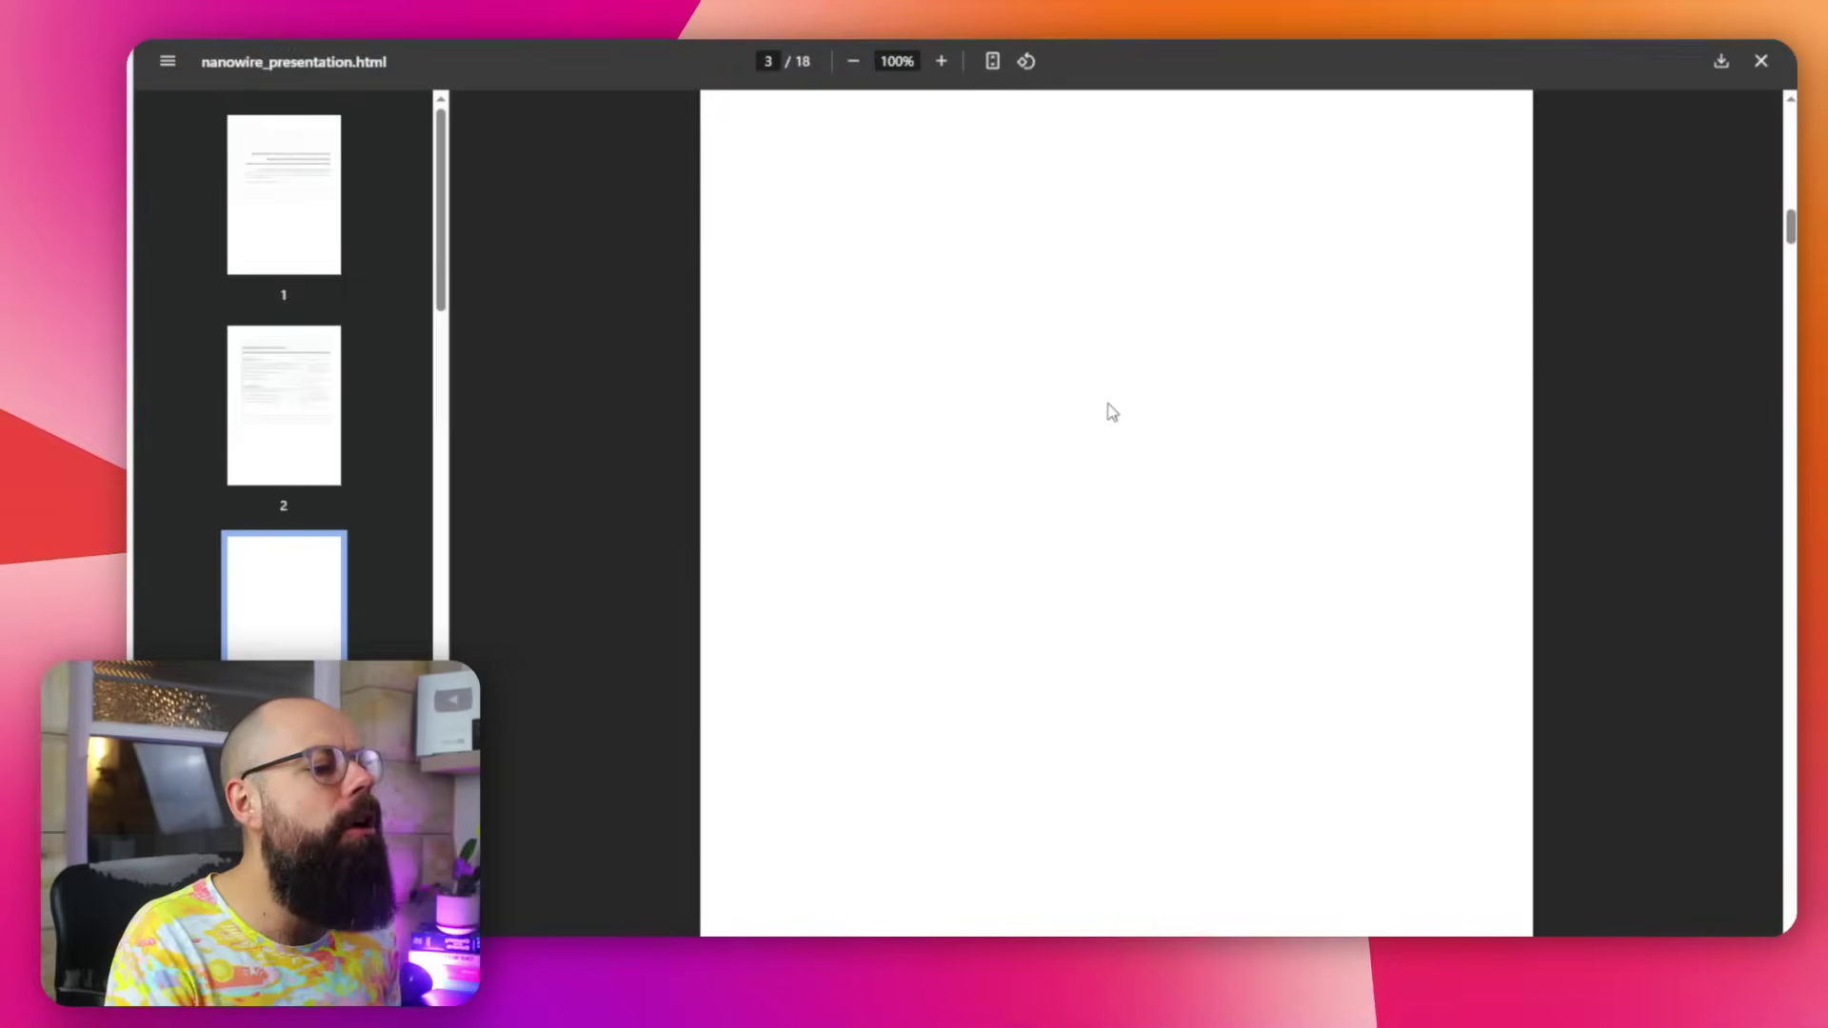
scroll(1111, 411, "down", 1)
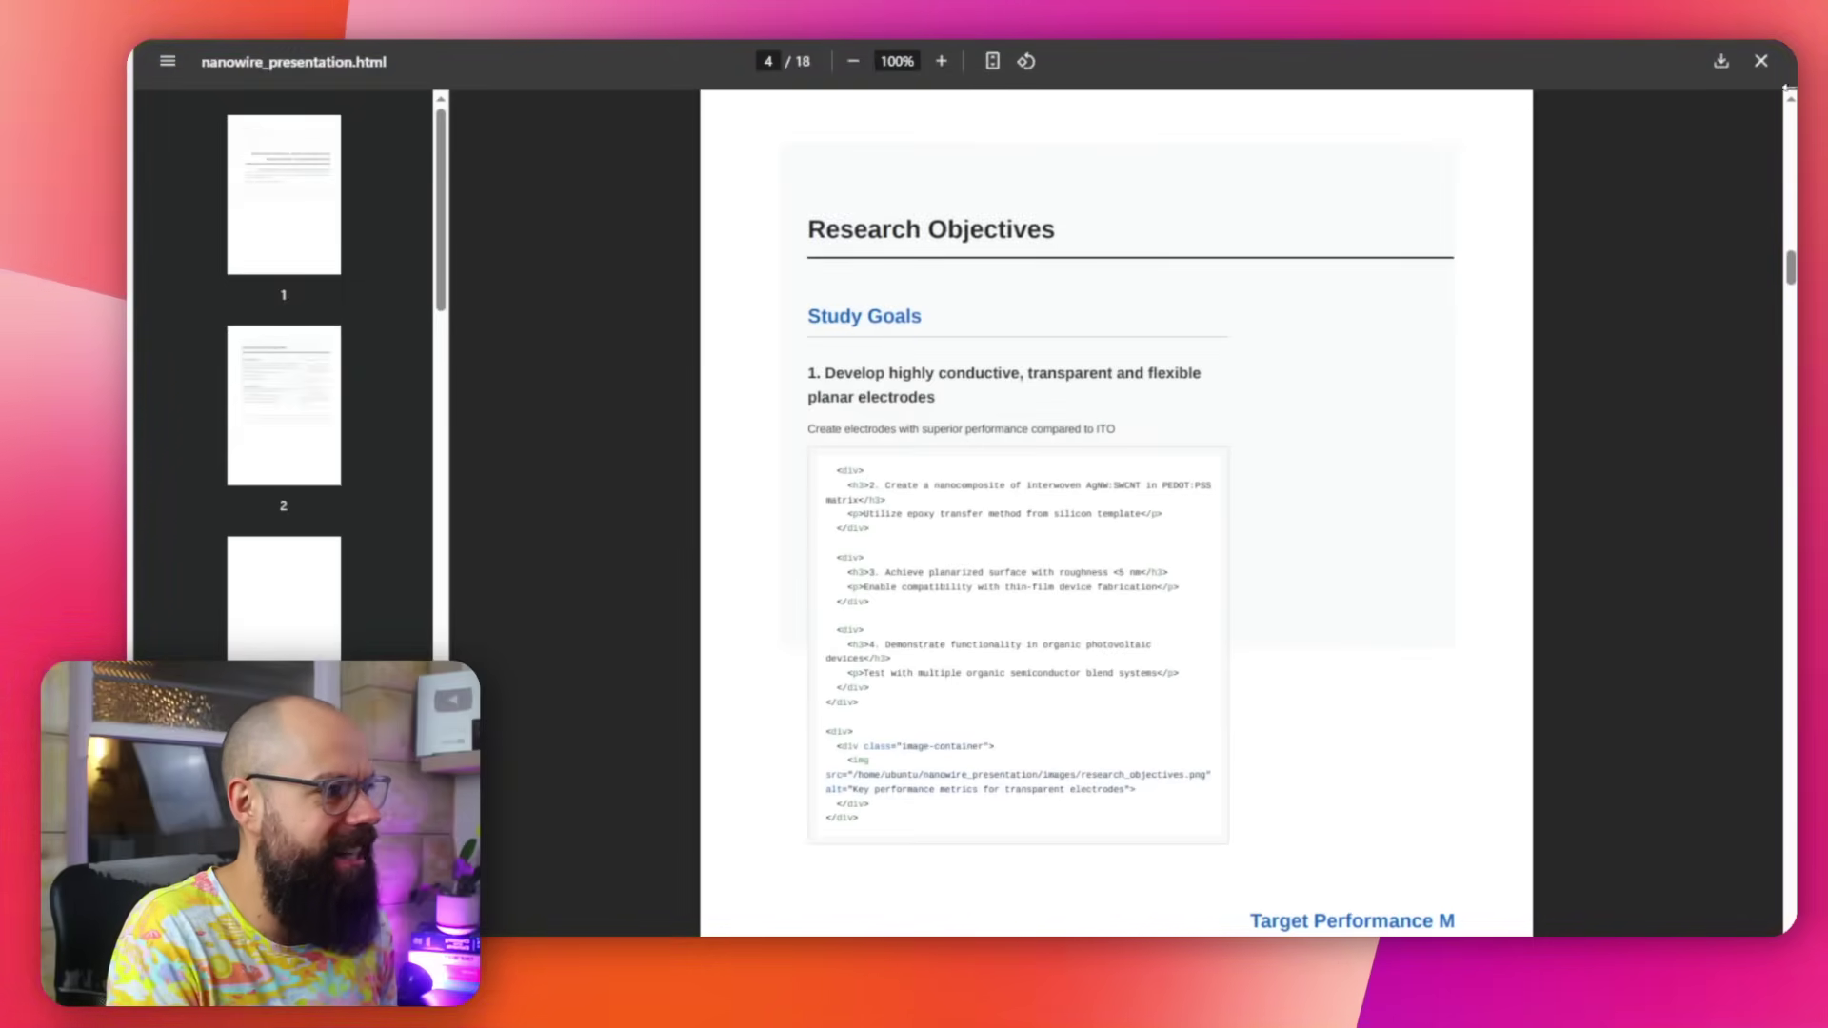
left_click(1759, 64)
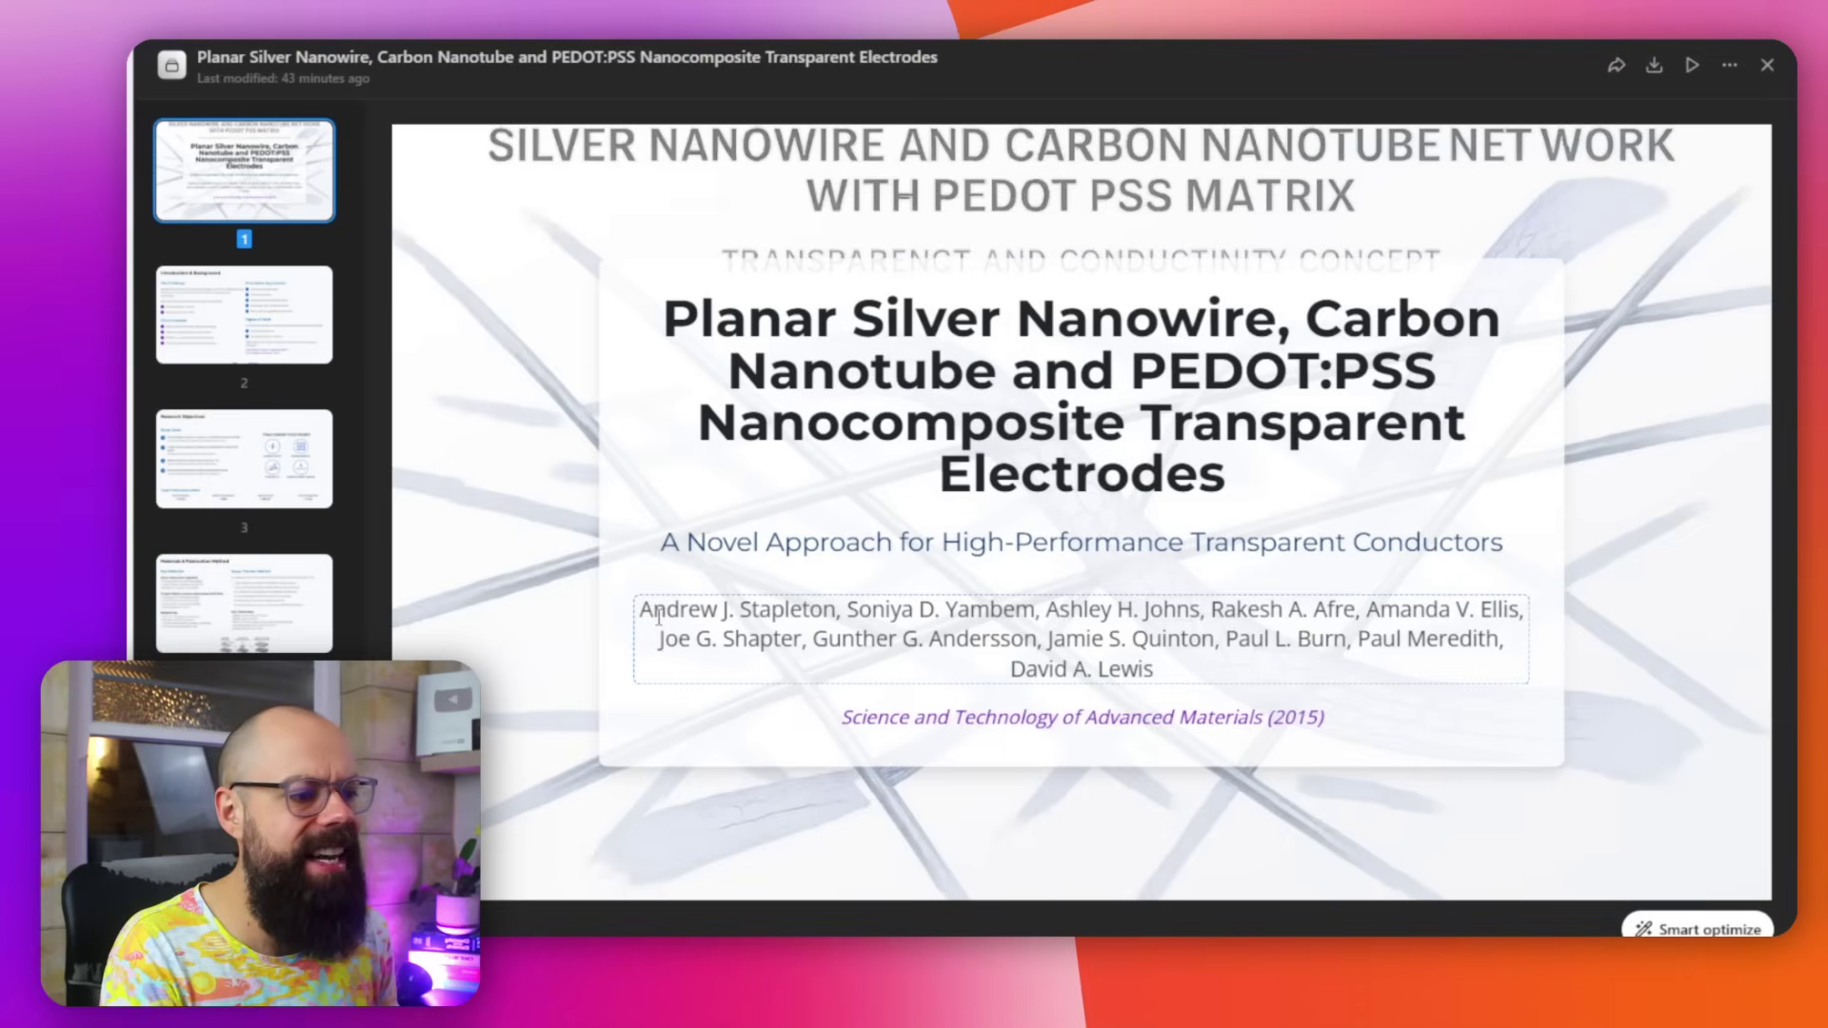
Step: Go to the Materials & Fabrication Method slide and drag its diagram below Key Parameters
left_click(186, 333)
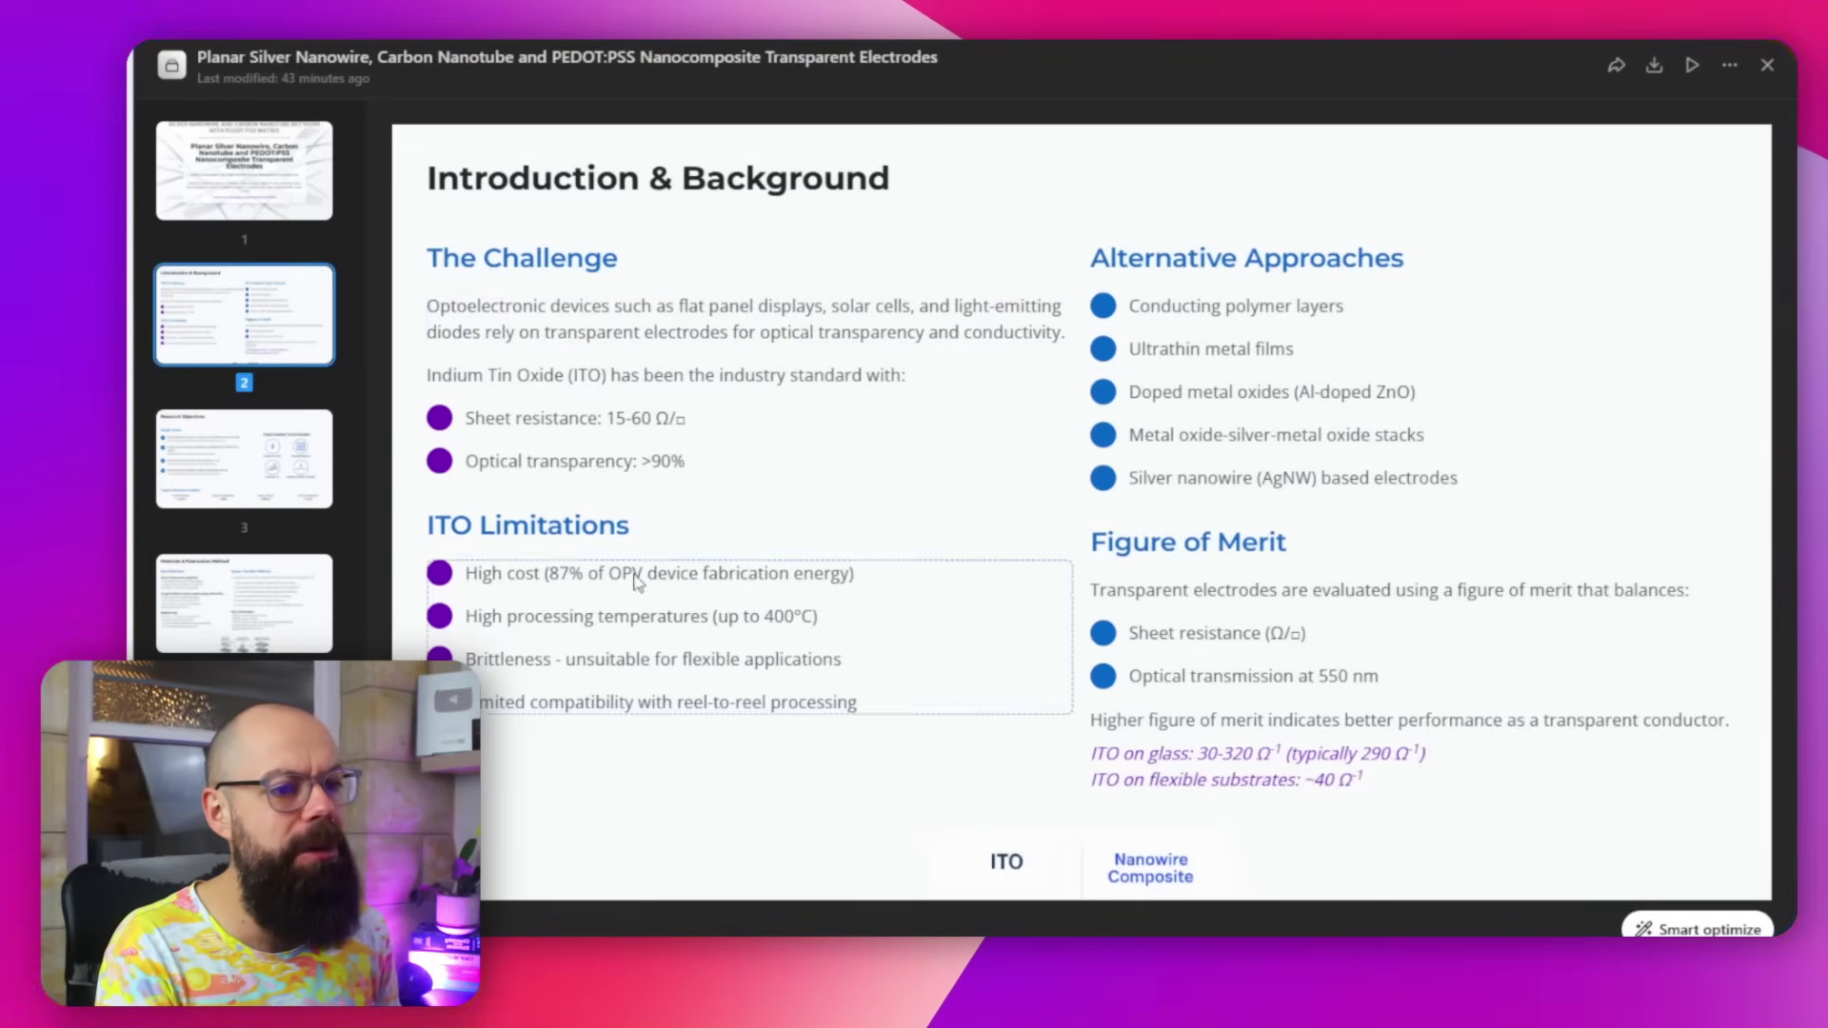
left_click(175, 492)
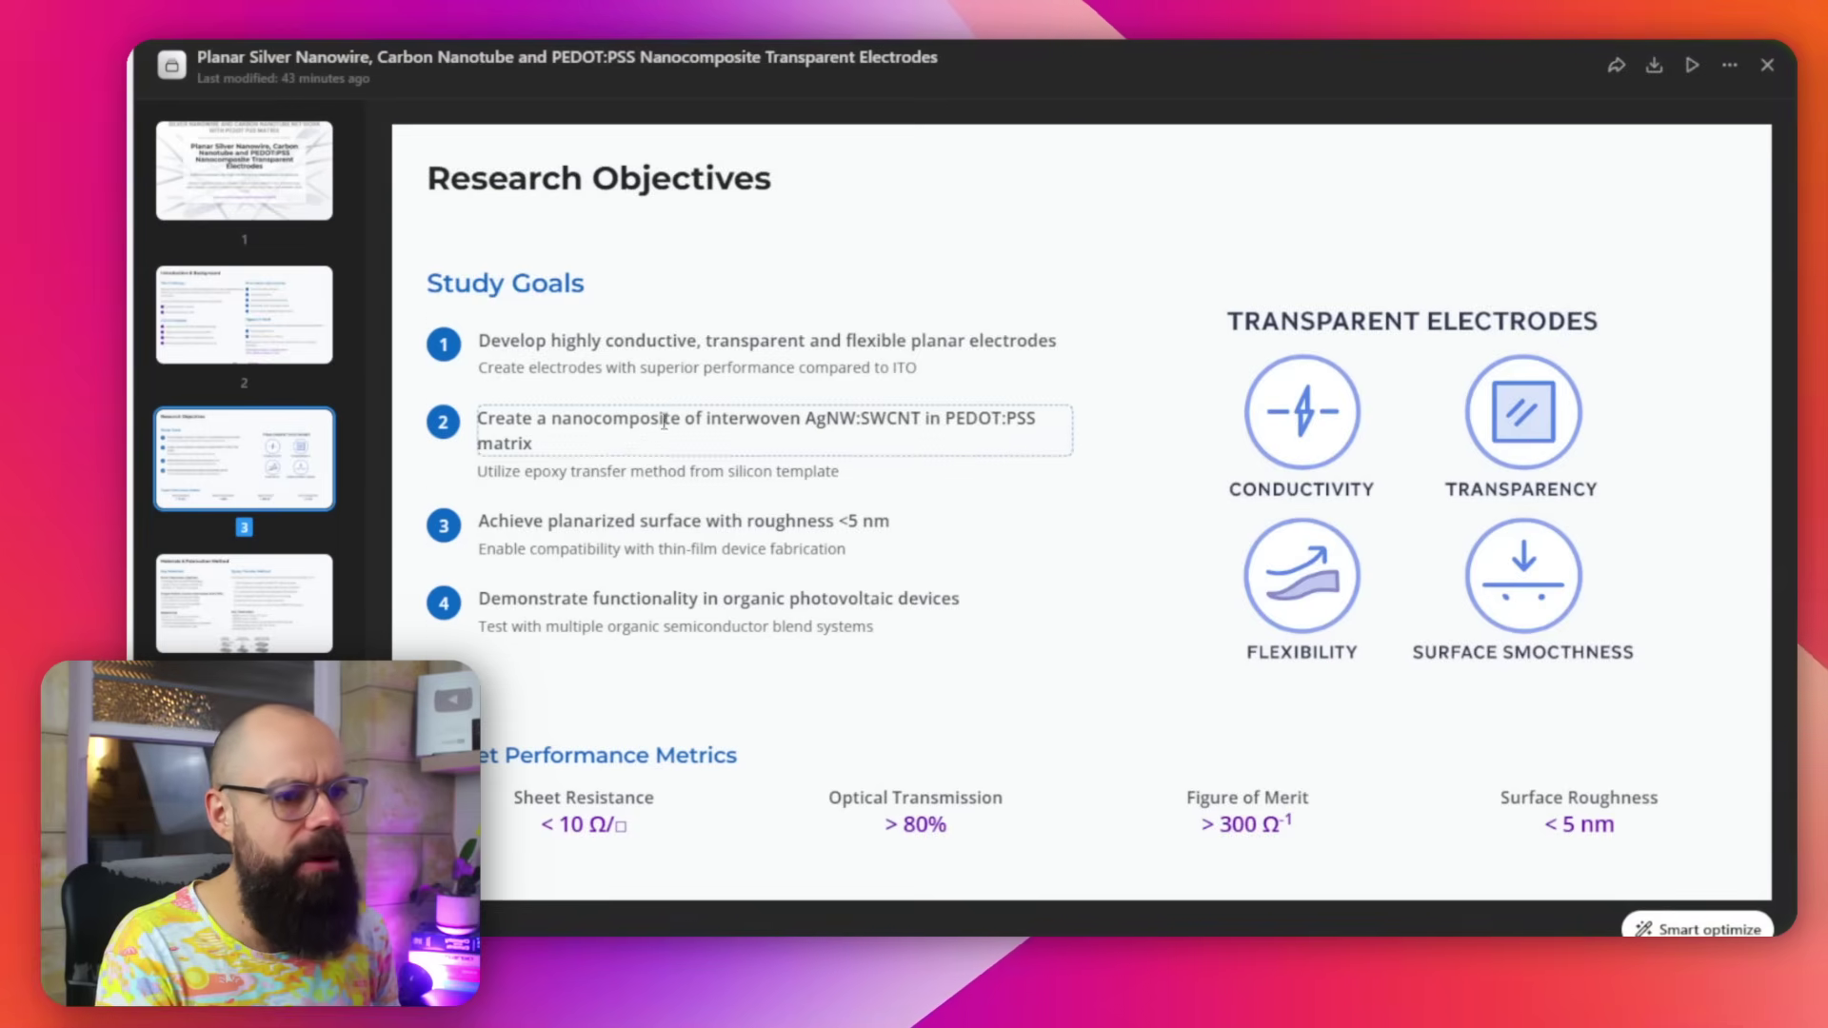
key("Down")
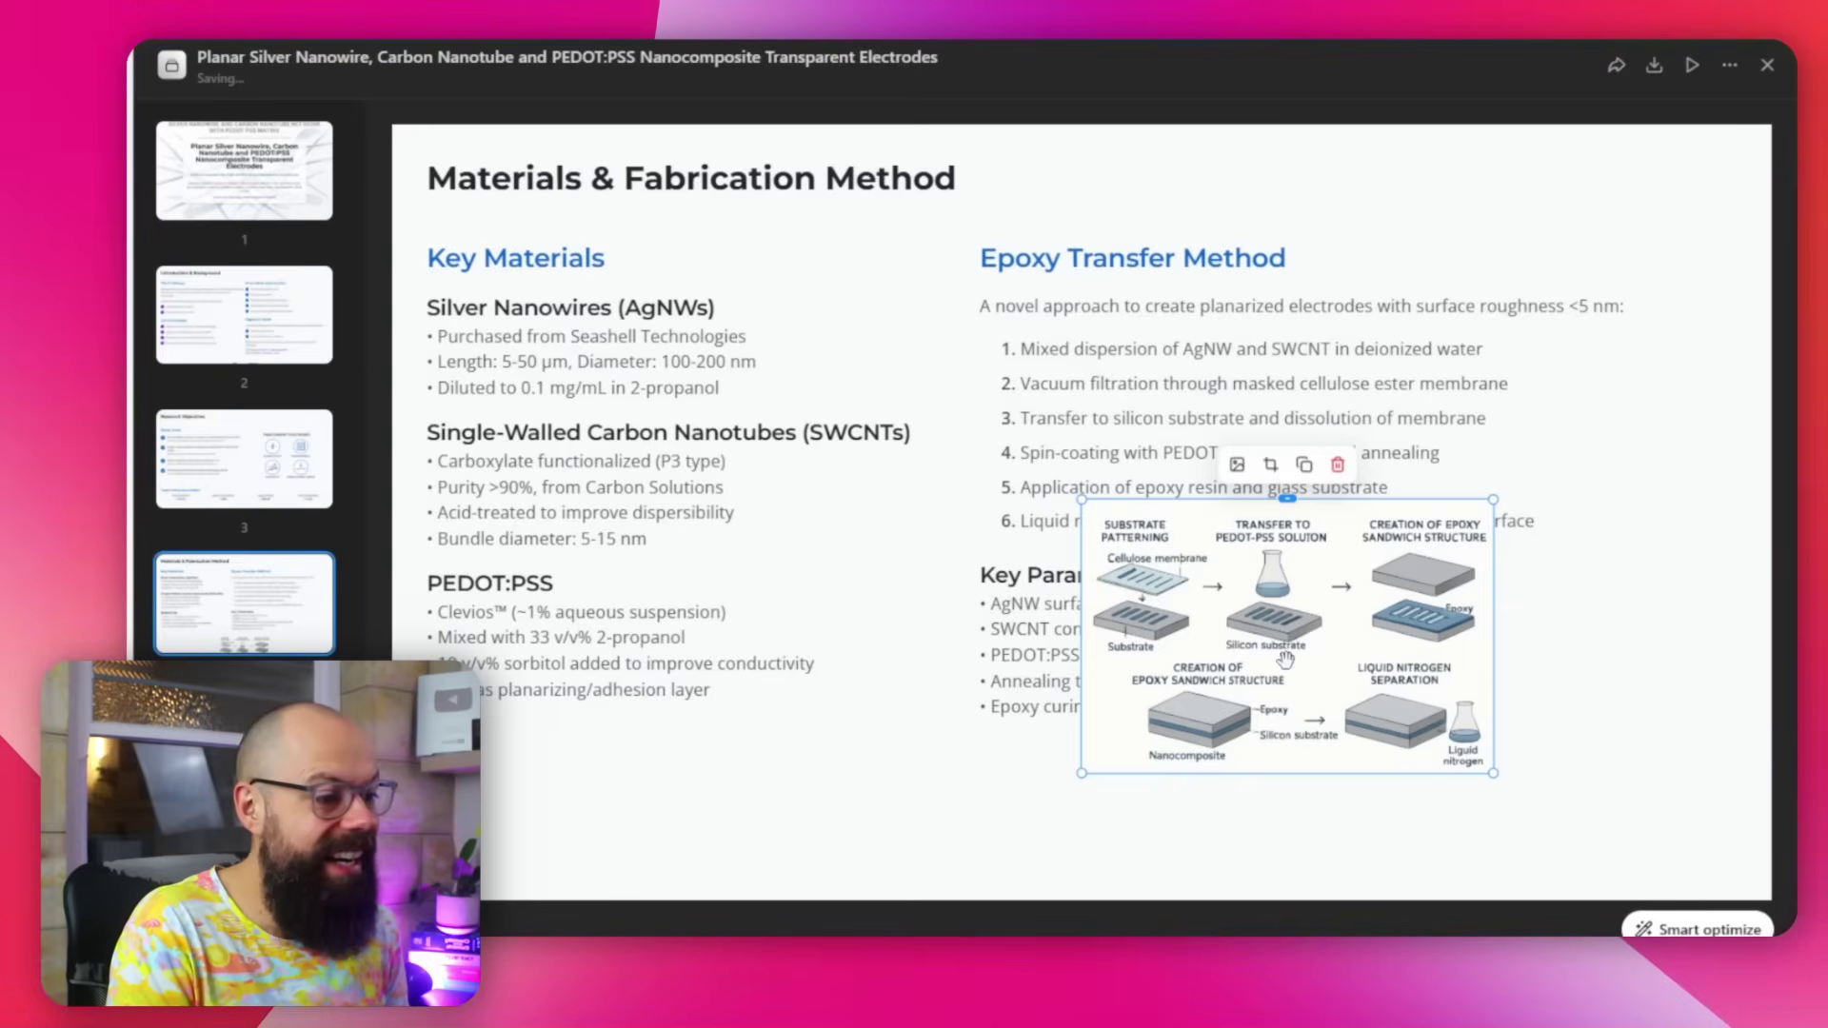
left_click_drag(1276, 636, 1052, 876)
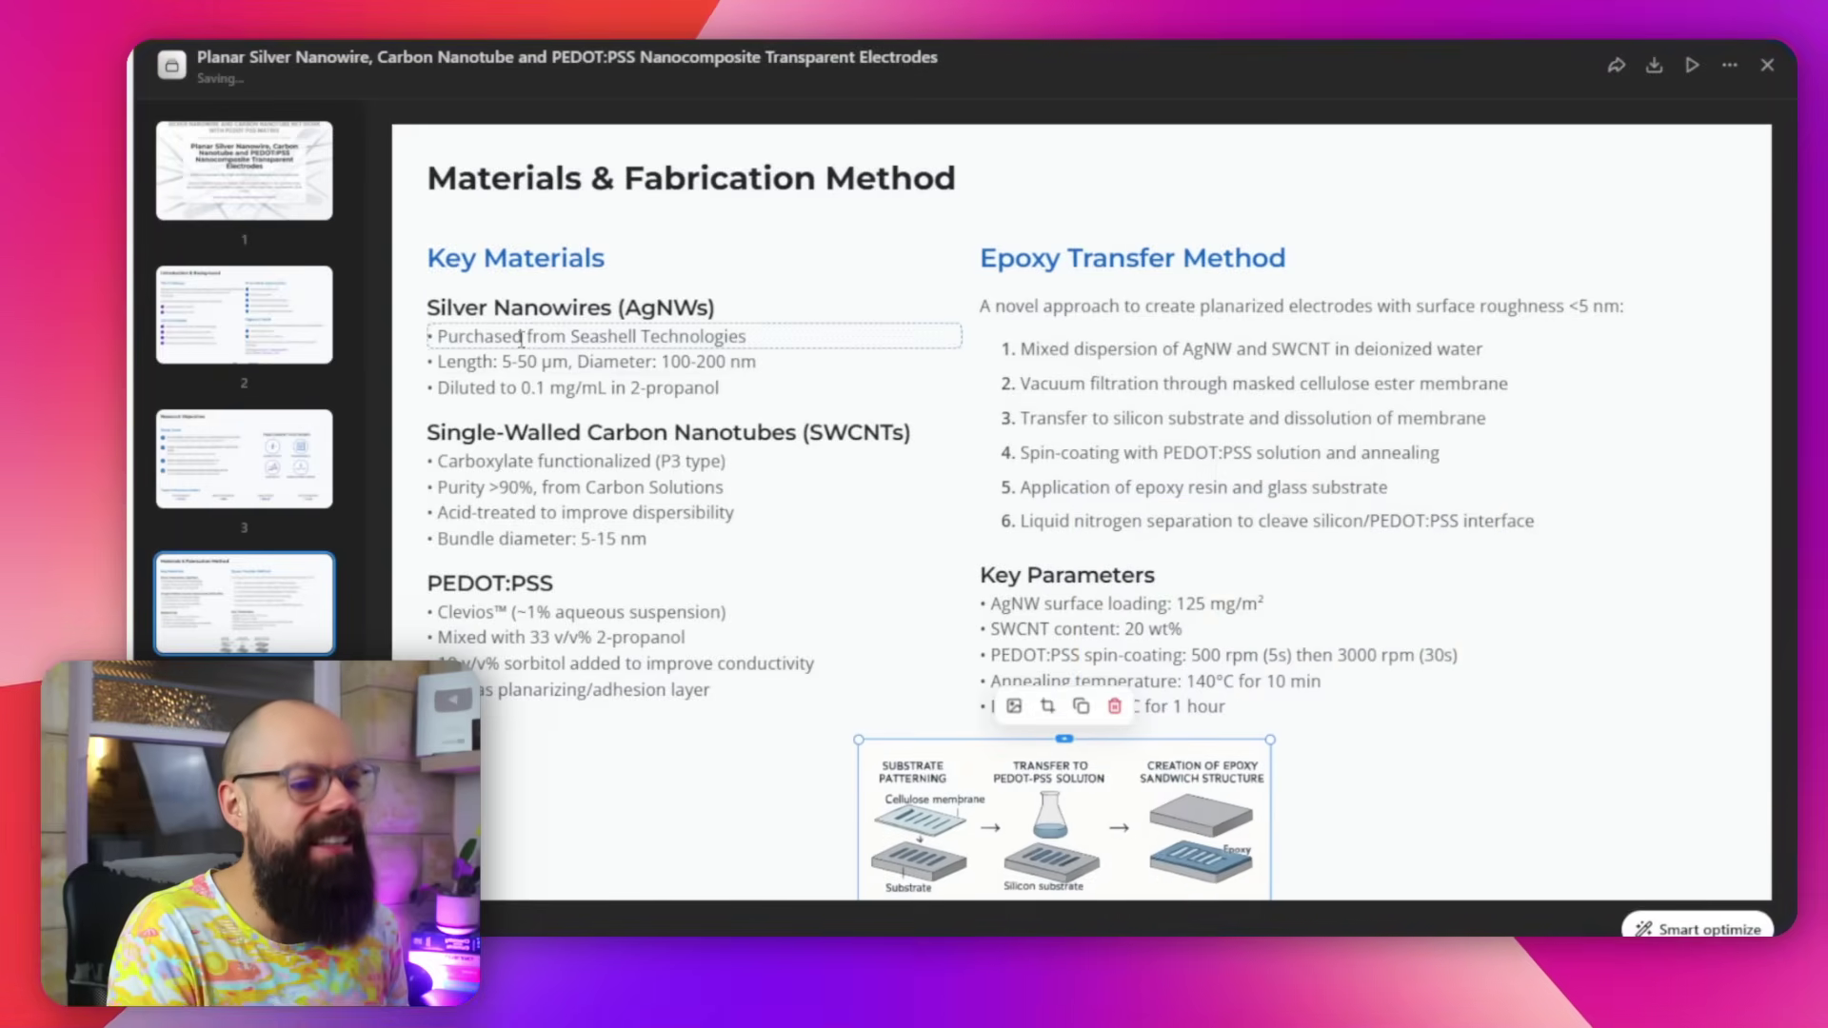
Step: Step on through the Fabrication Process Details and Surface Morphology slides
key("Page_Down")
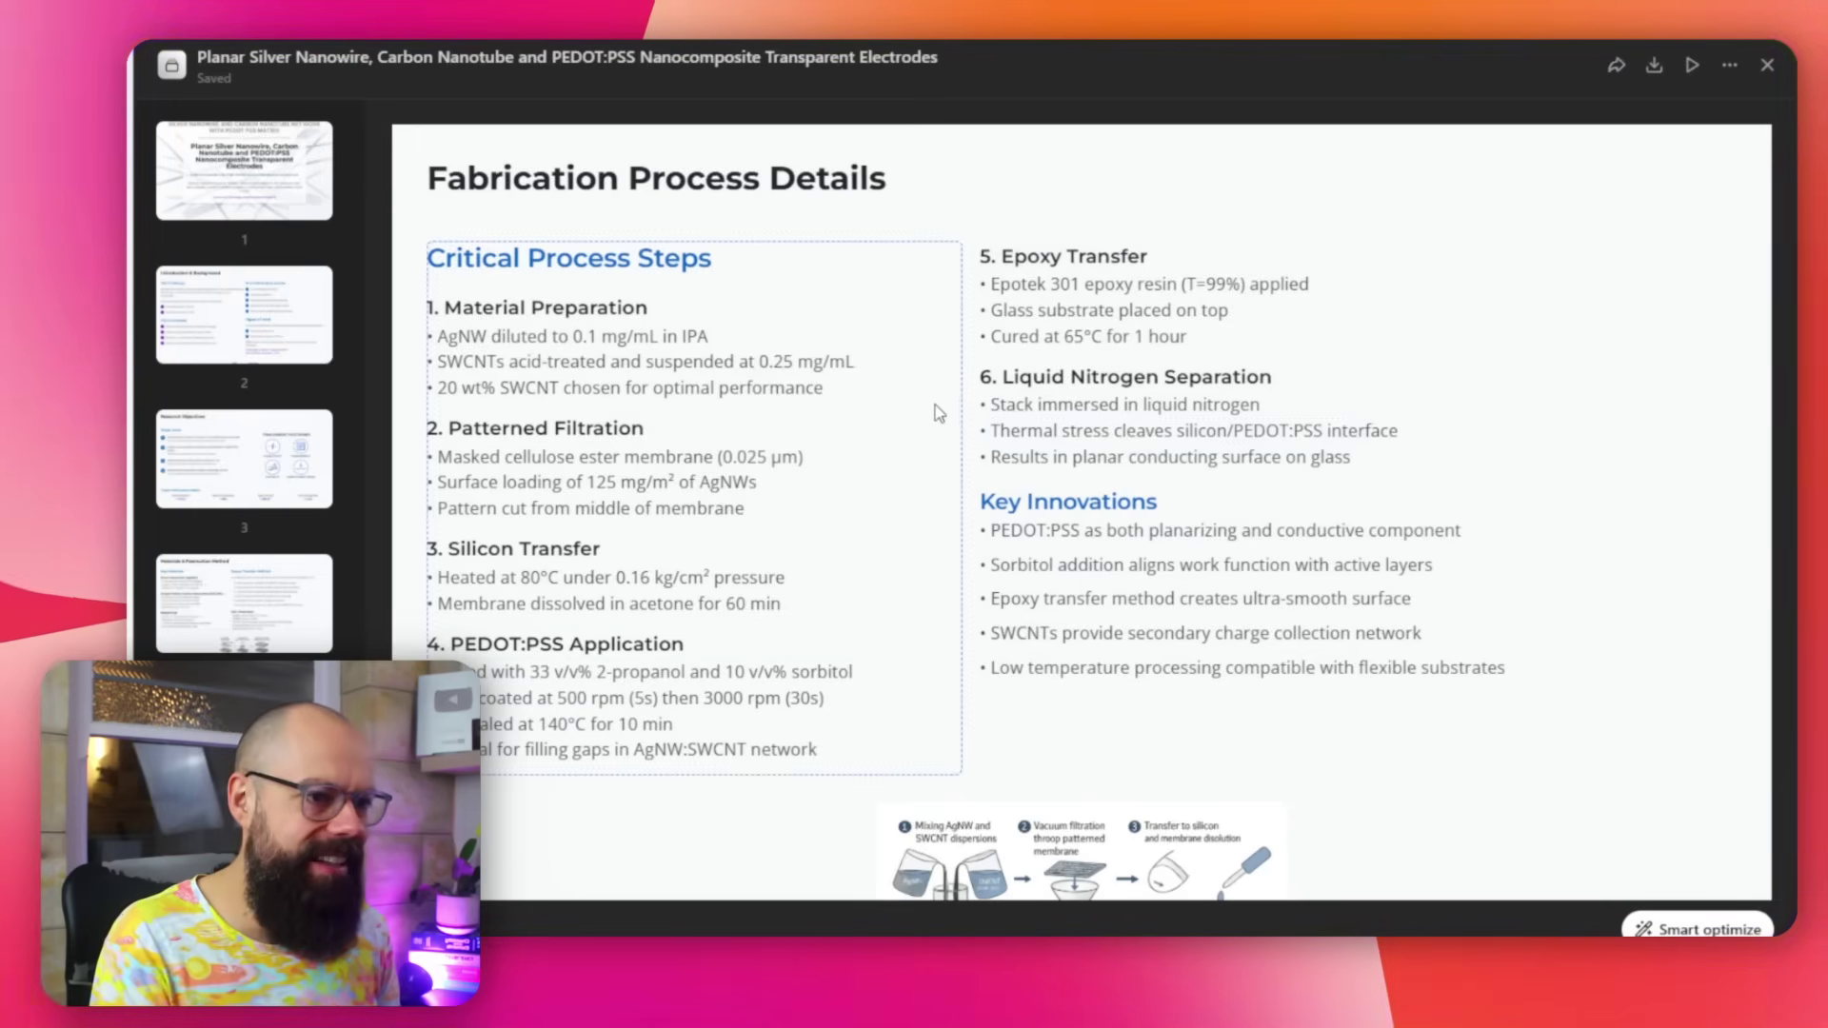
key("Page_Down")
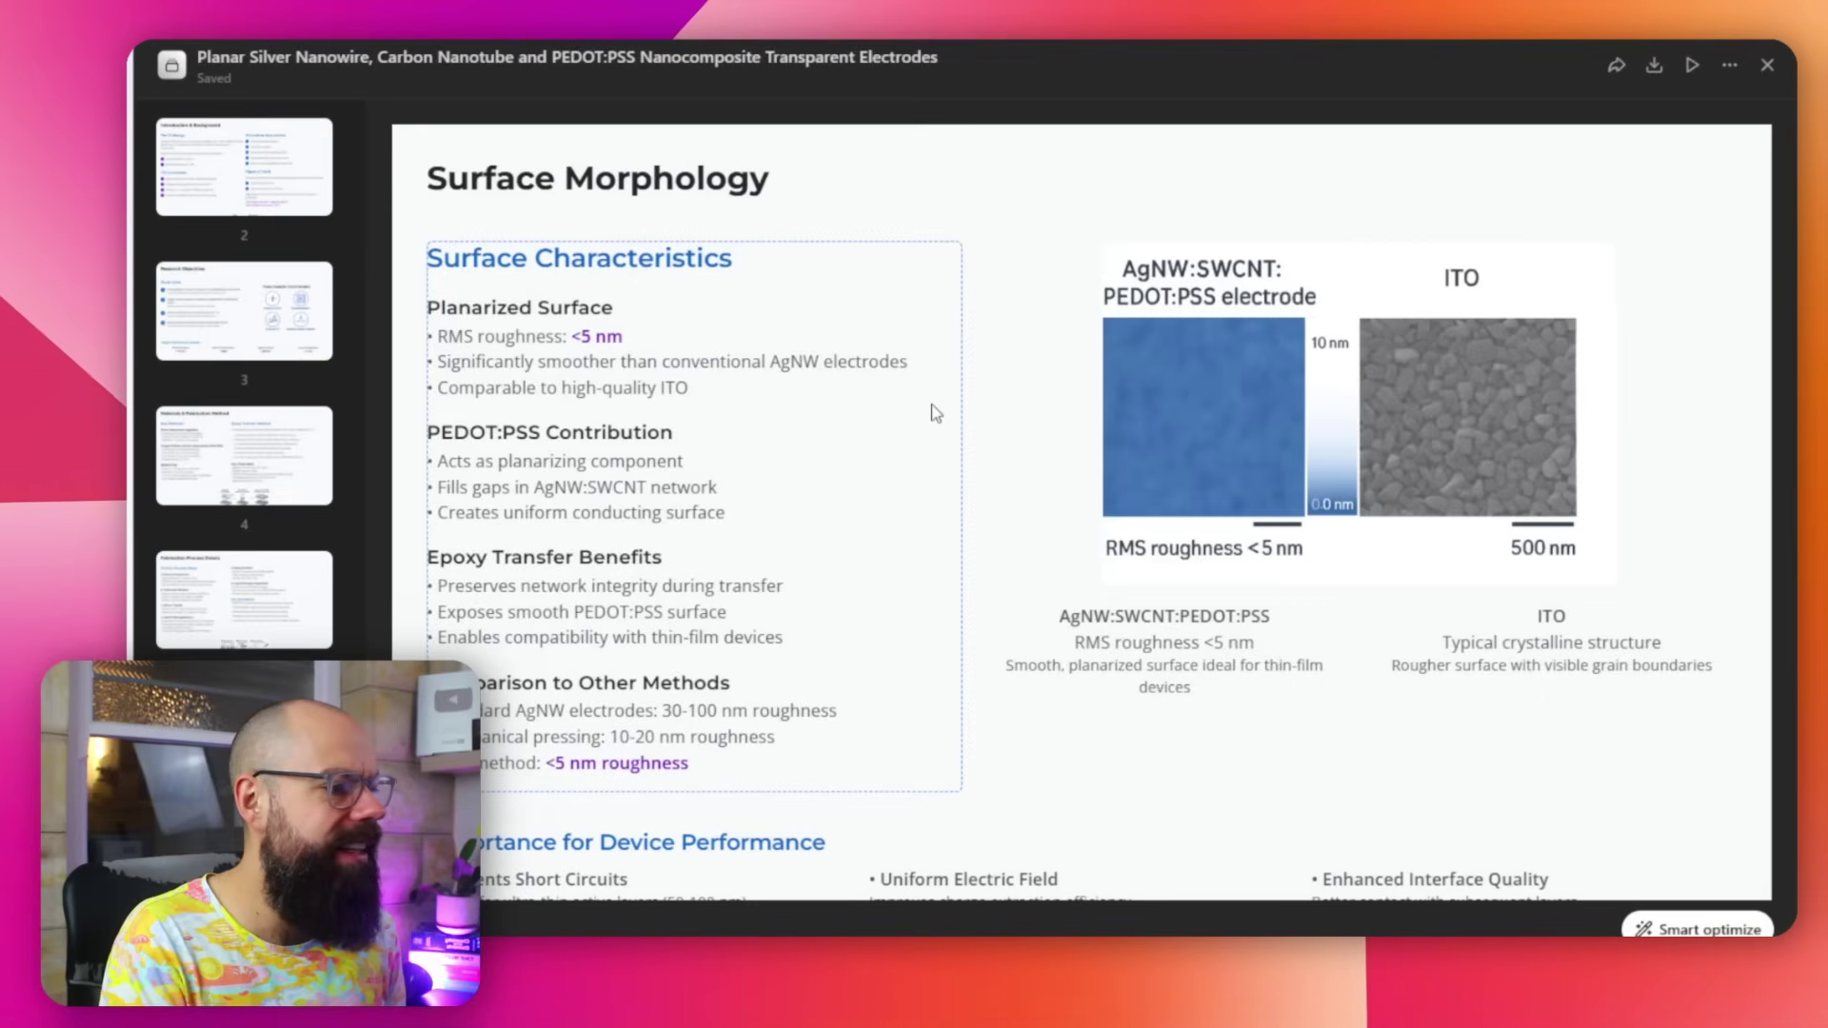
scroll(936, 412, "down", 2)
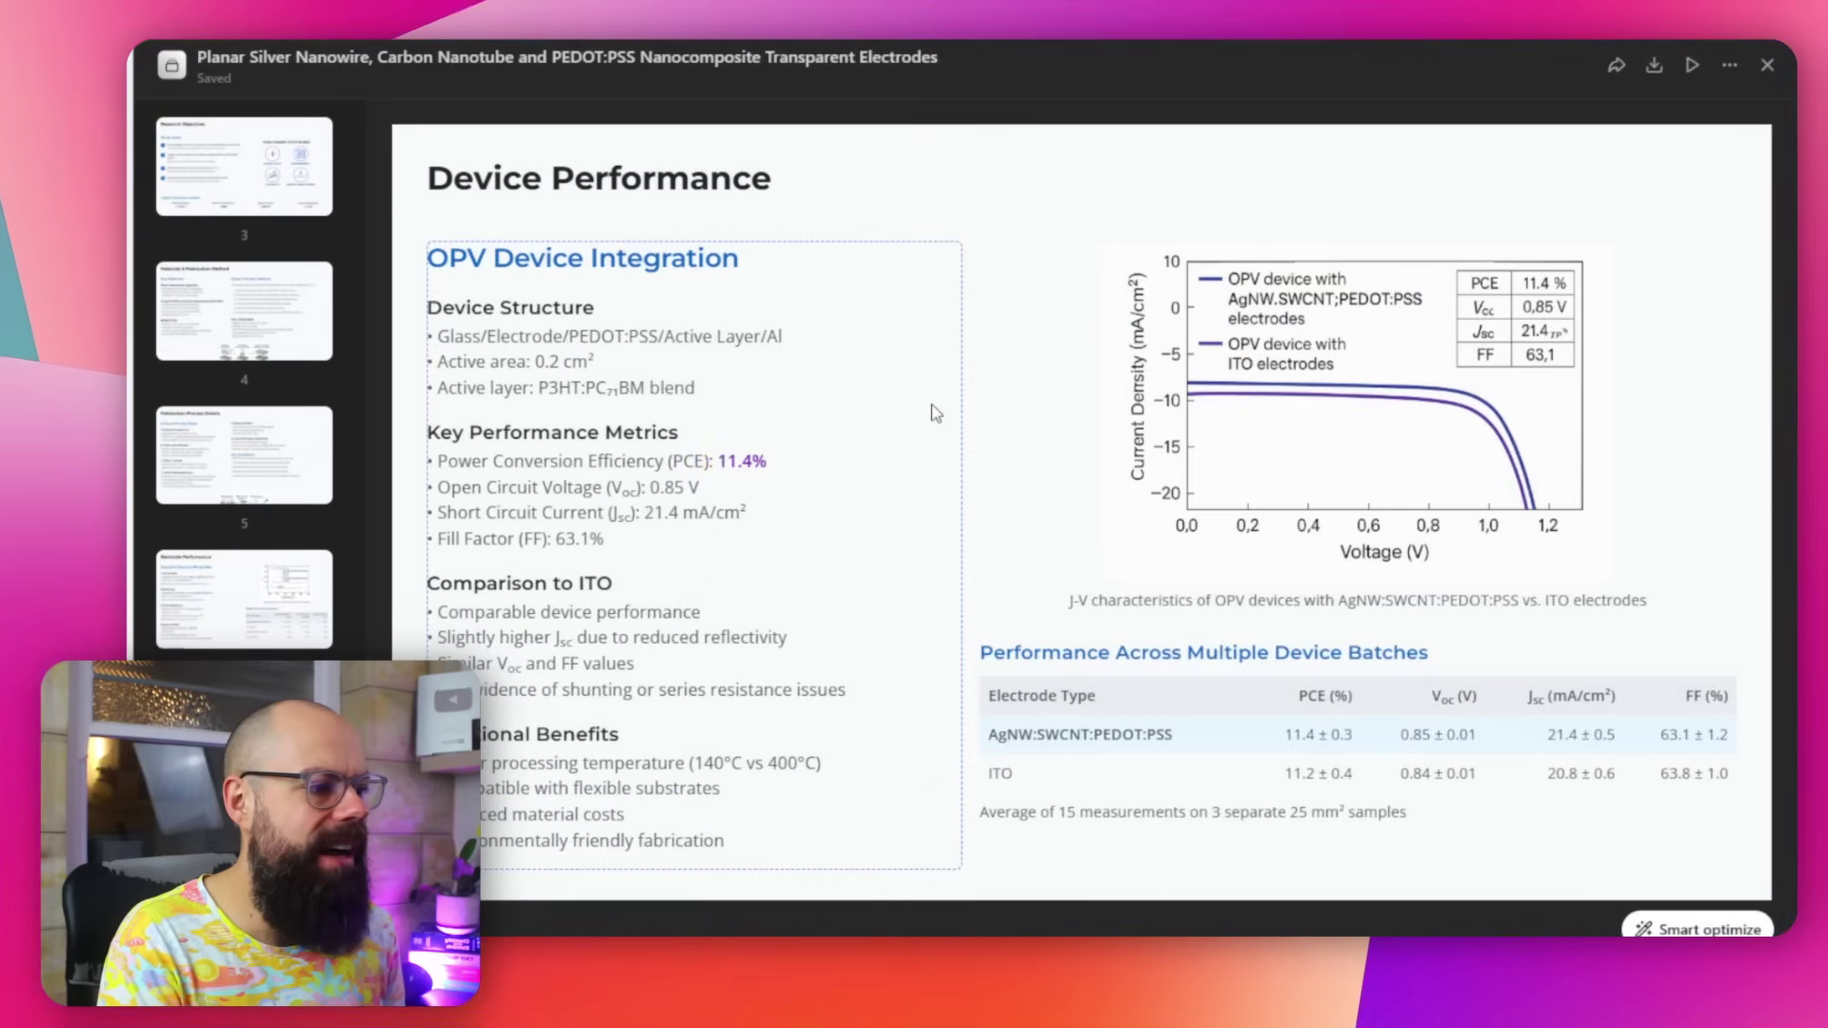
scroll(935, 412, "up", 5)
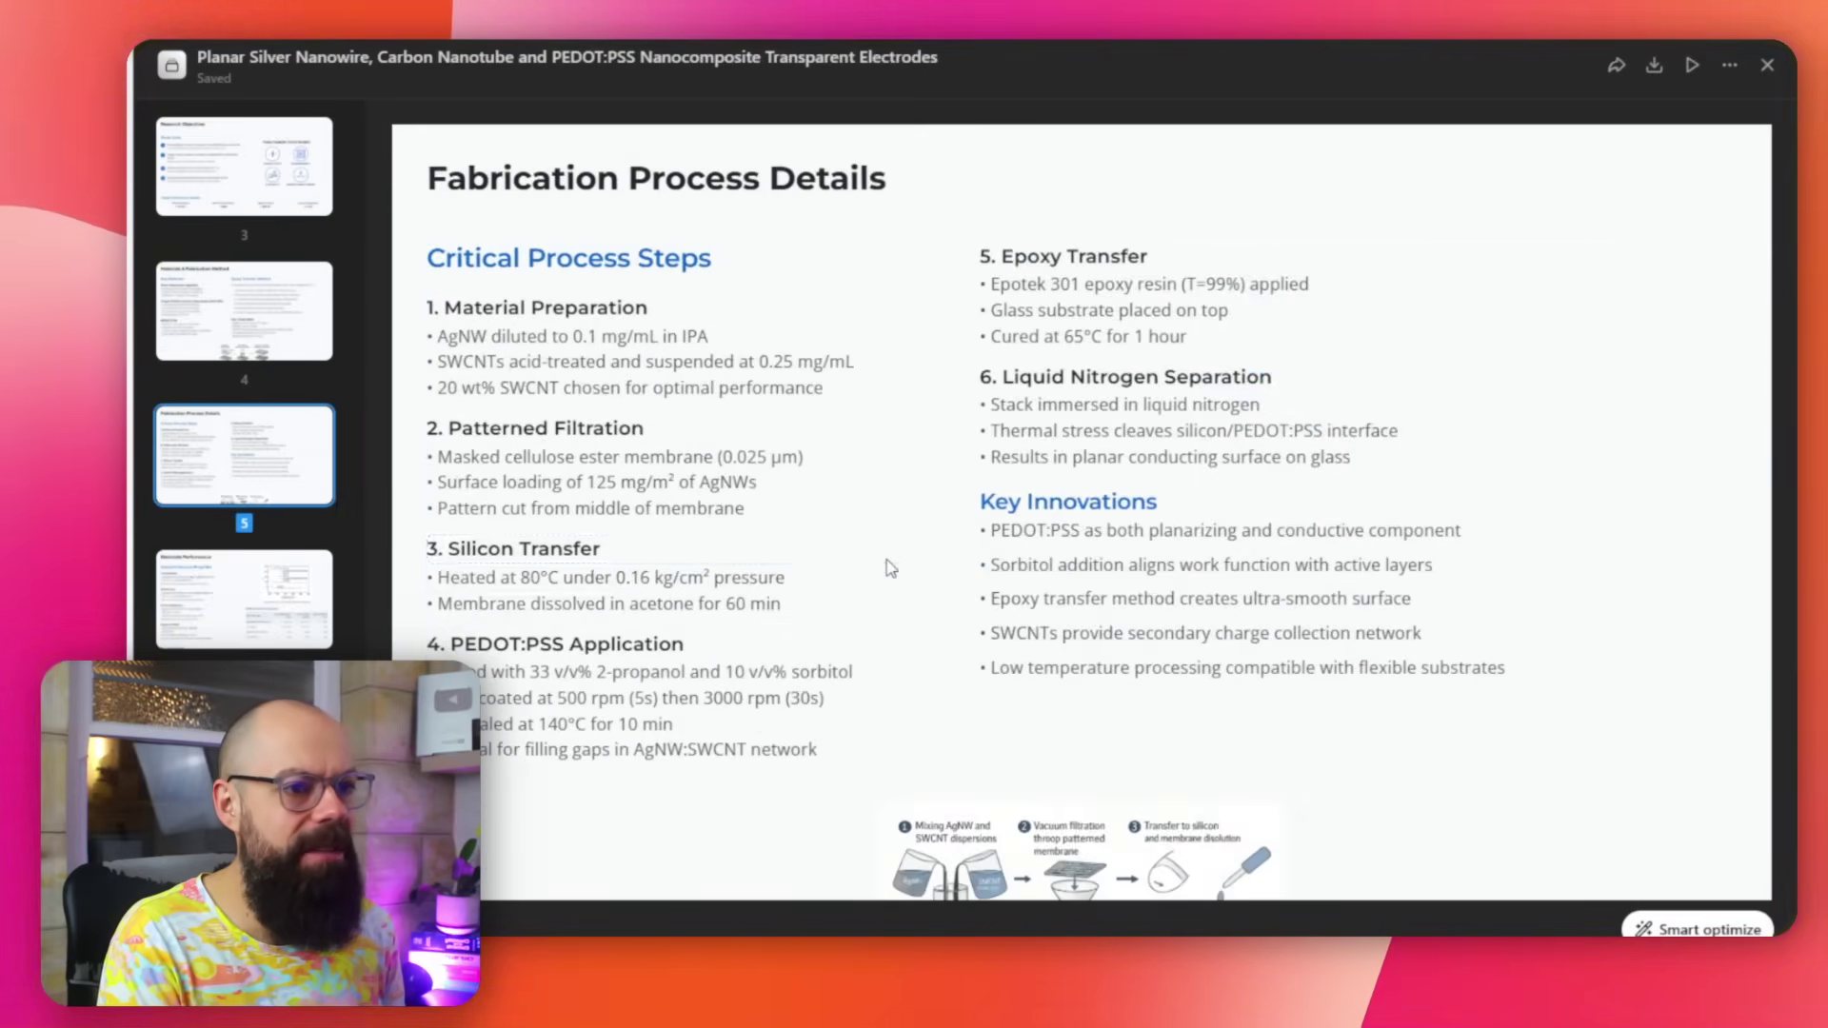